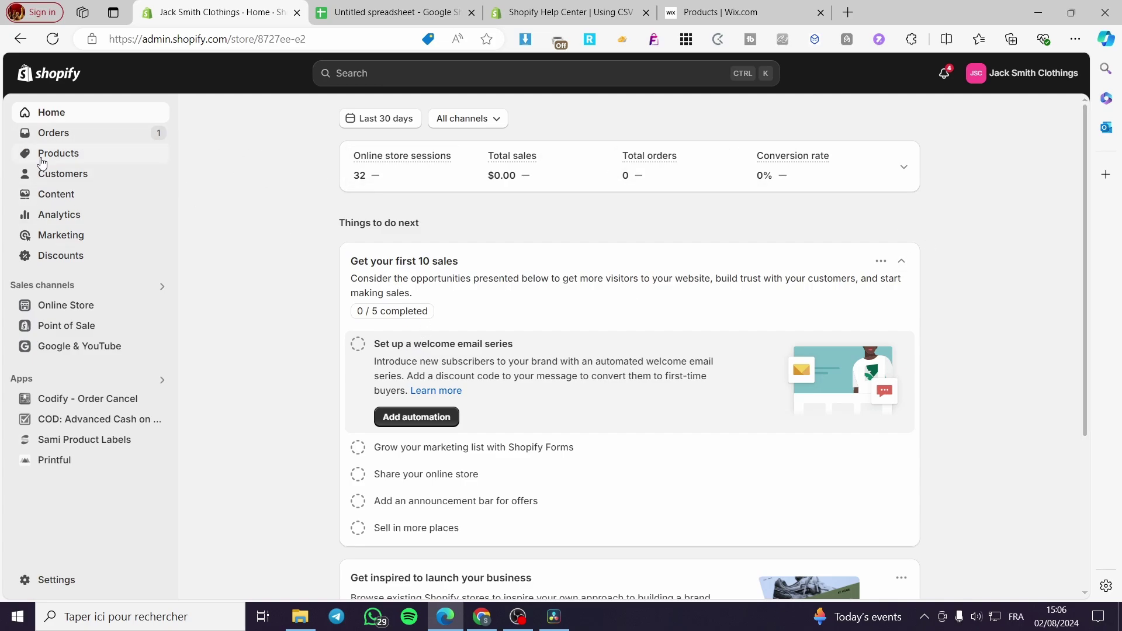
Open the store's product list and review the products' status, inventory, category, type and vendor columns
{"action": "left_click", "coordinate": [64, 157]}
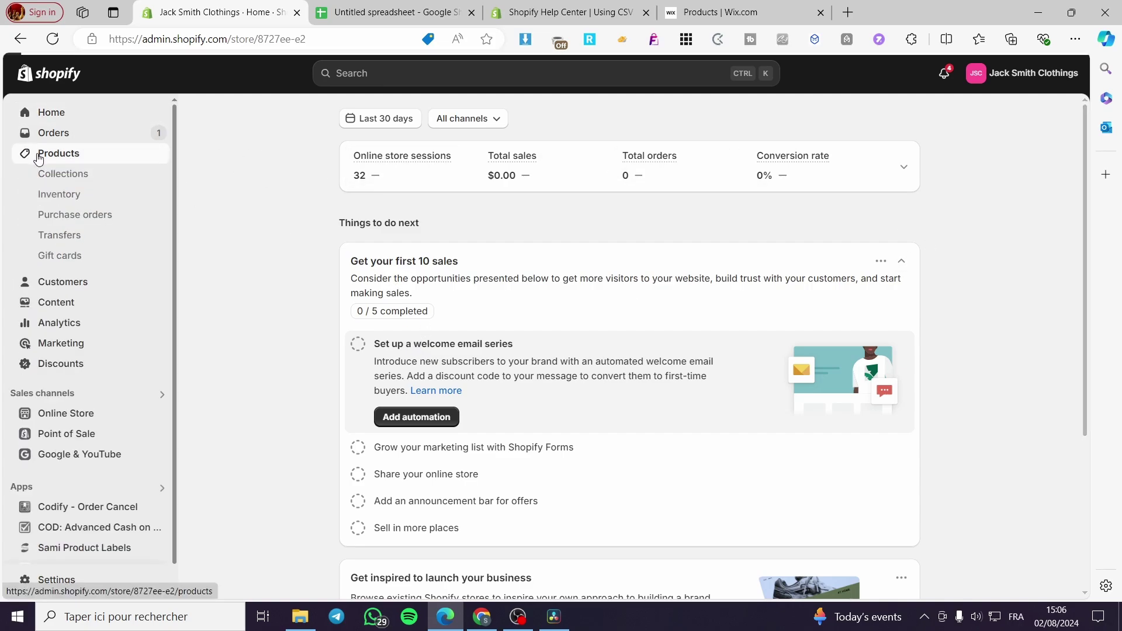
{"action": "scroll", "coordinate": [693, 232], "scroll_direction": "down", "scroll_amount": 3}
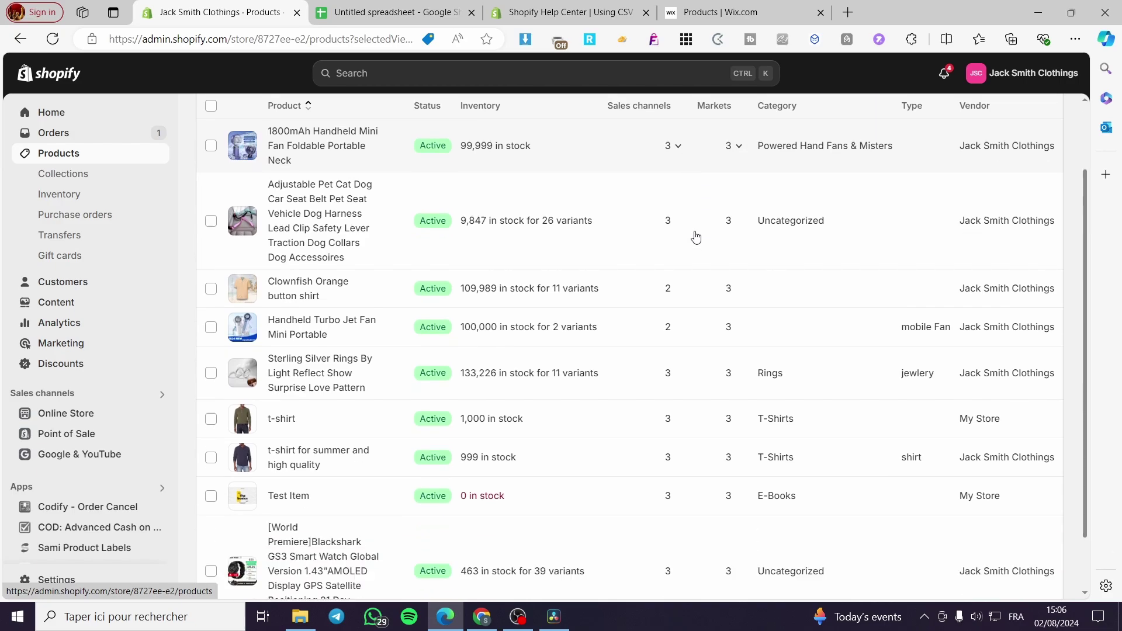
{"action": "scroll", "coordinate": [639, 245], "scroll_direction": "up", "scroll_amount": 3}
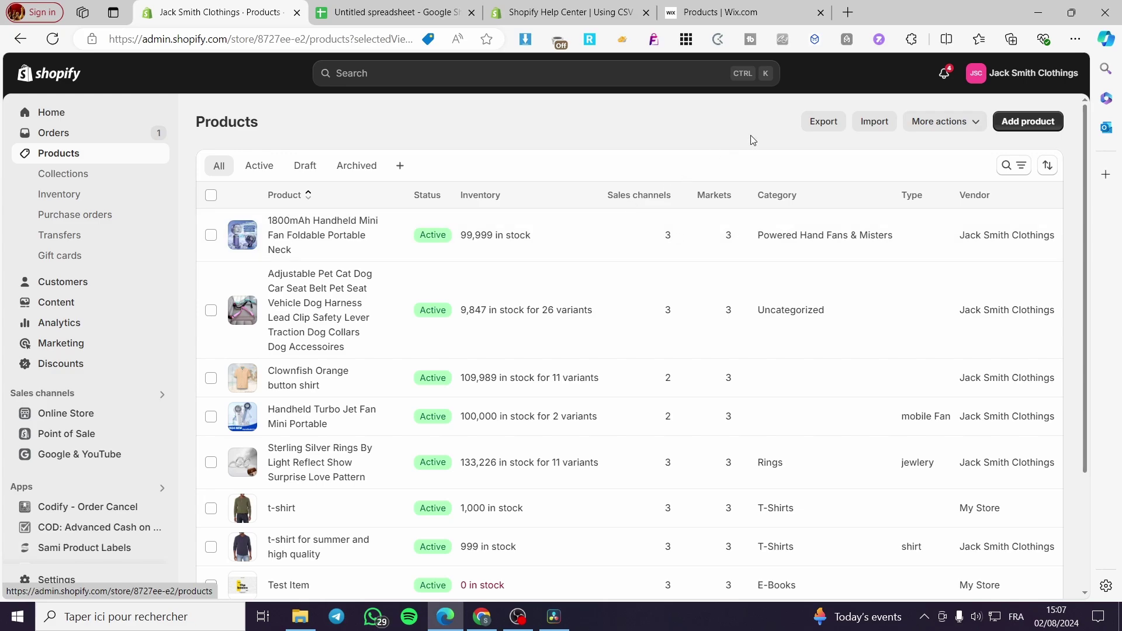
{"action": "scroll", "coordinate": [459, 358], "scroll_direction": "down", "scroll_amount": 3}
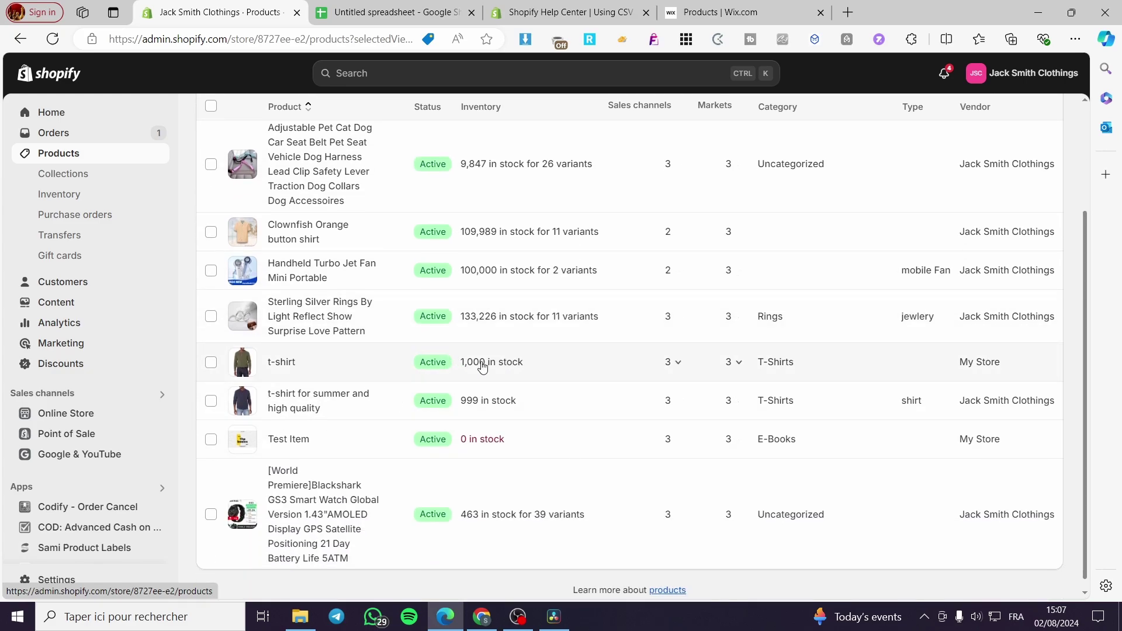
{"action": "mouse_move", "coordinate": [313, 363]}
{"action": "scroll", "coordinate": [709, 413], "scroll_direction": "up", "scroll_amount": 1}
{"action": "scroll", "coordinate": [526, 397], "scroll_direction": "down", "scroll_amount": 2}
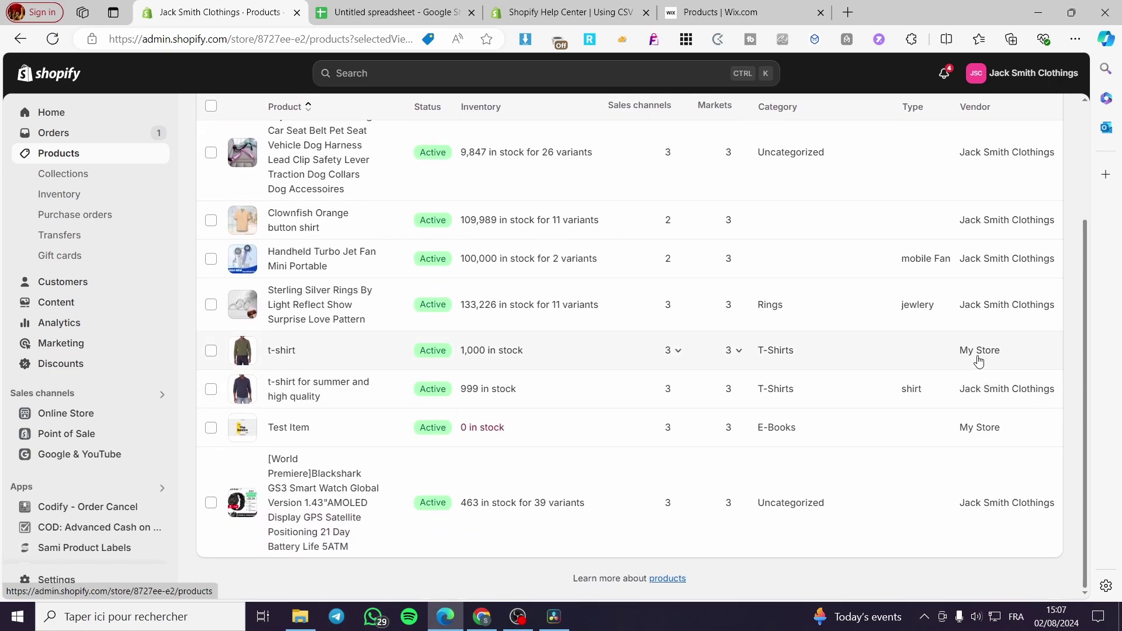
{"action": "scroll", "coordinate": [393, 388], "scroll_direction": "up", "scroll_amount": 3}
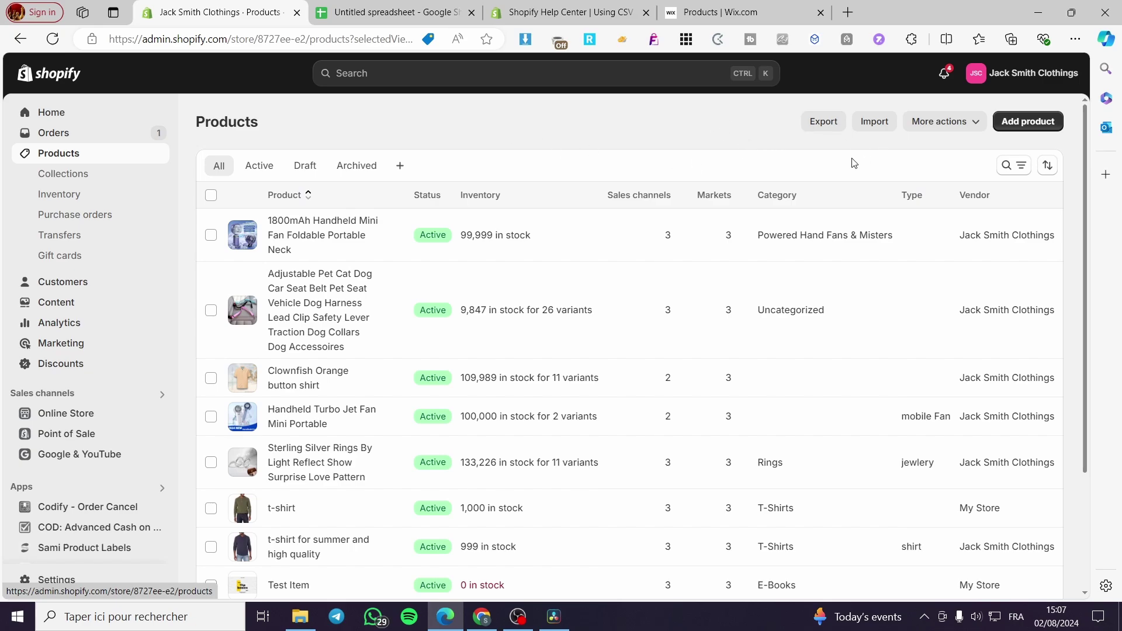
View the dialog for importing products by CSV and close it without adding a file
{"action": "left_click", "coordinate": [875, 122]}
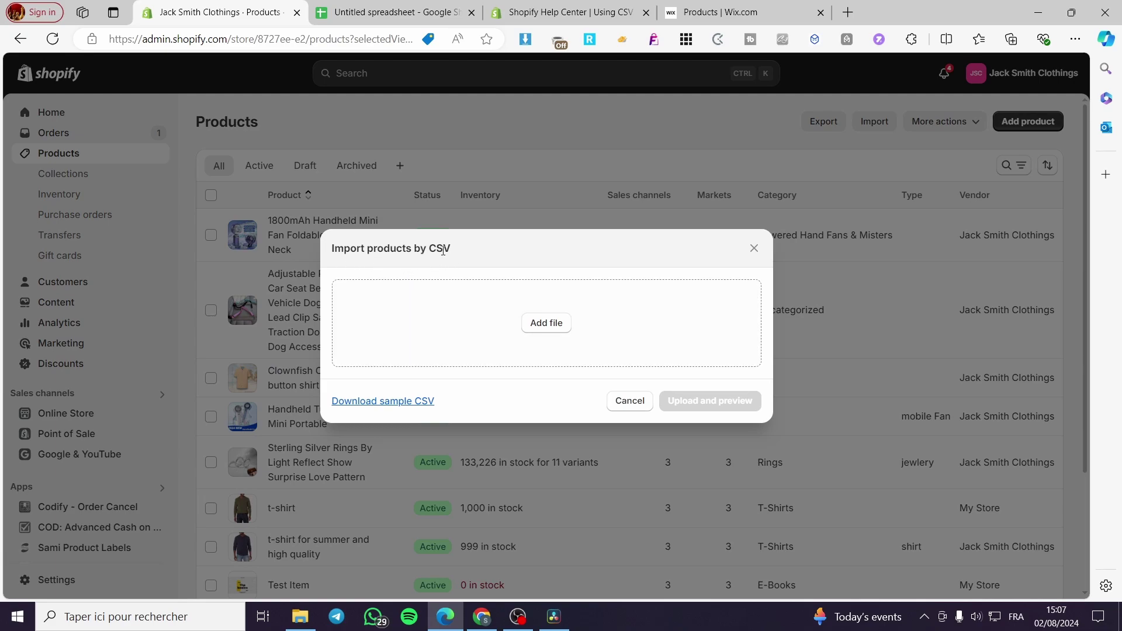
{"action": "left_click", "coordinate": [754, 248]}
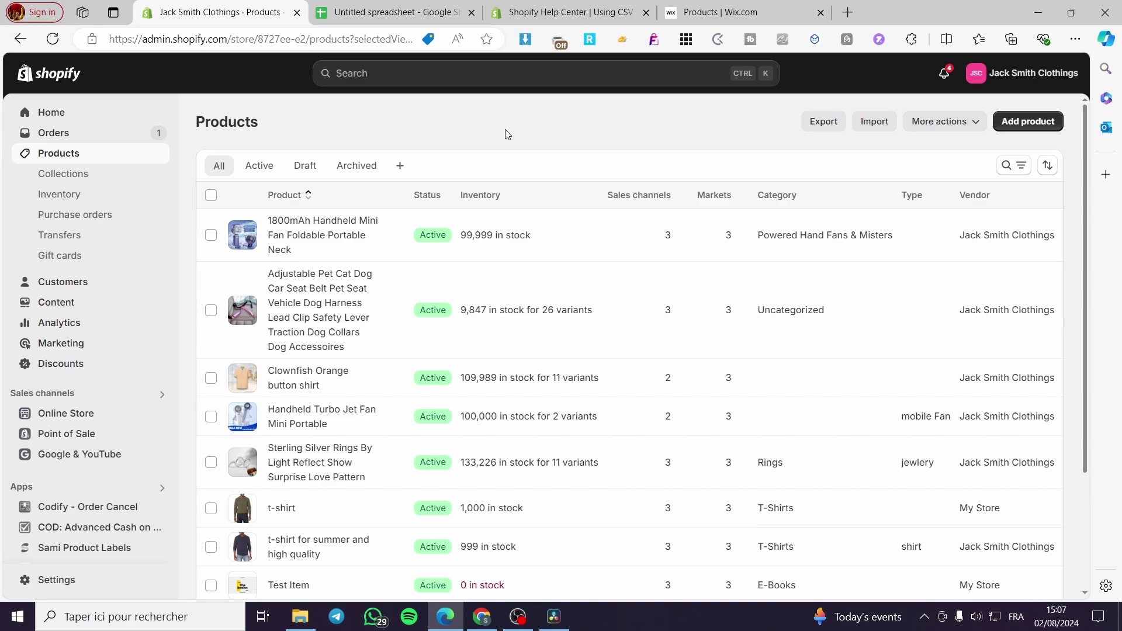
Look at Excel's start screen and the blank Google Sheets spreadsheet, and return to the Shopify product list
{"action": "left_click", "coordinate": [127, 618]}
{"action": "type", "text": "exe"}
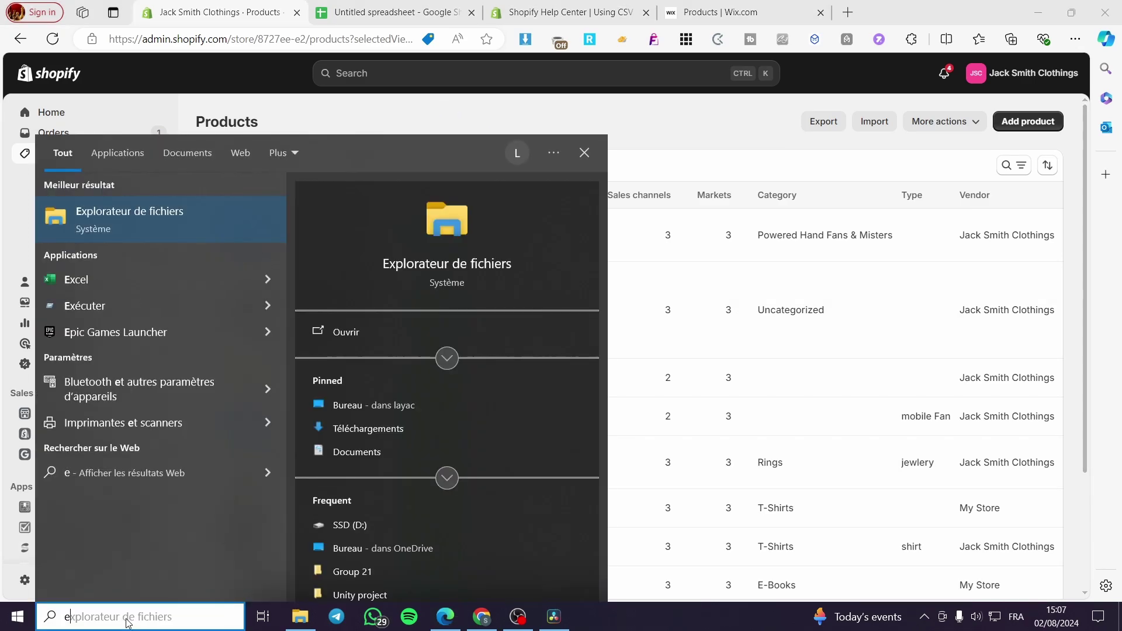
{"action": "left_click", "coordinate": [111, 216]}
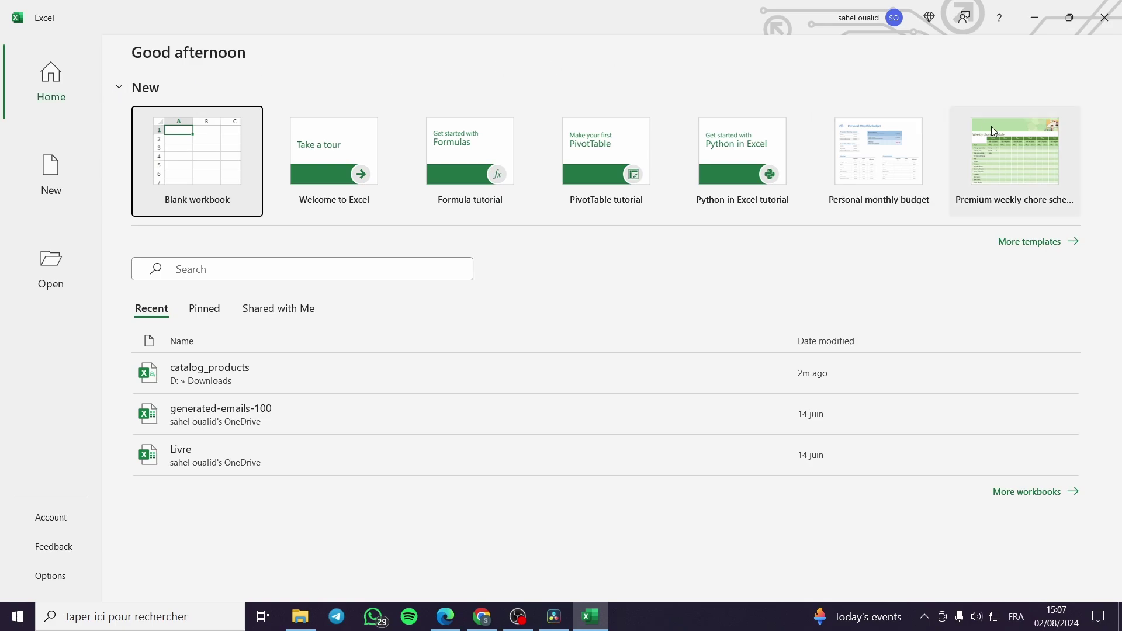
{"action": "left_click", "coordinate": [1103, 17]}
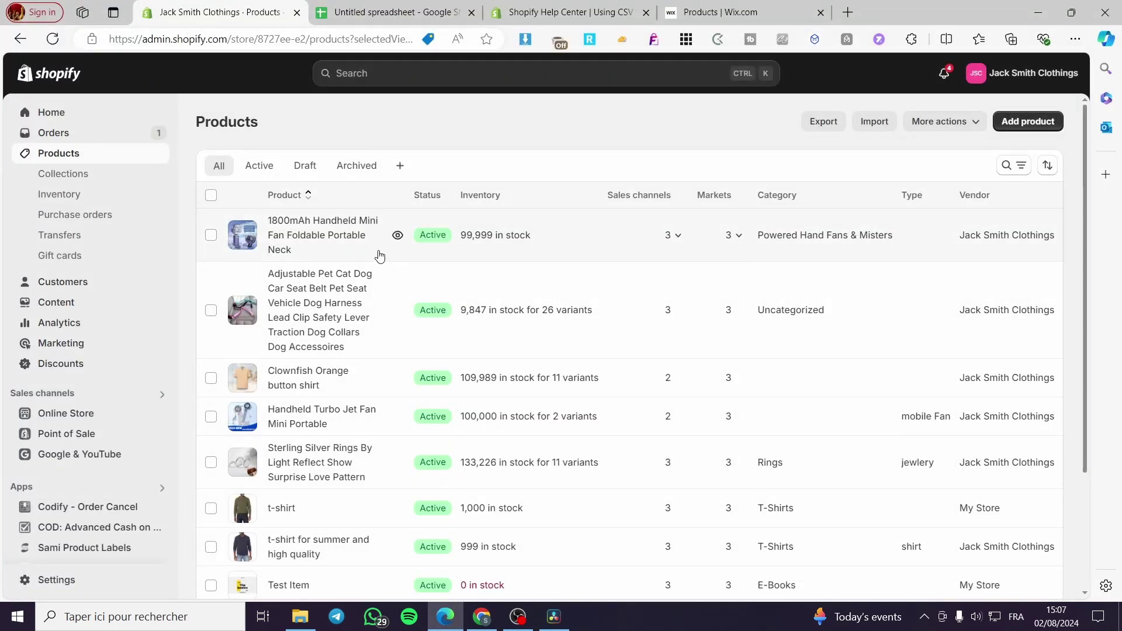
{"action": "left_click", "coordinate": [350, 9]}
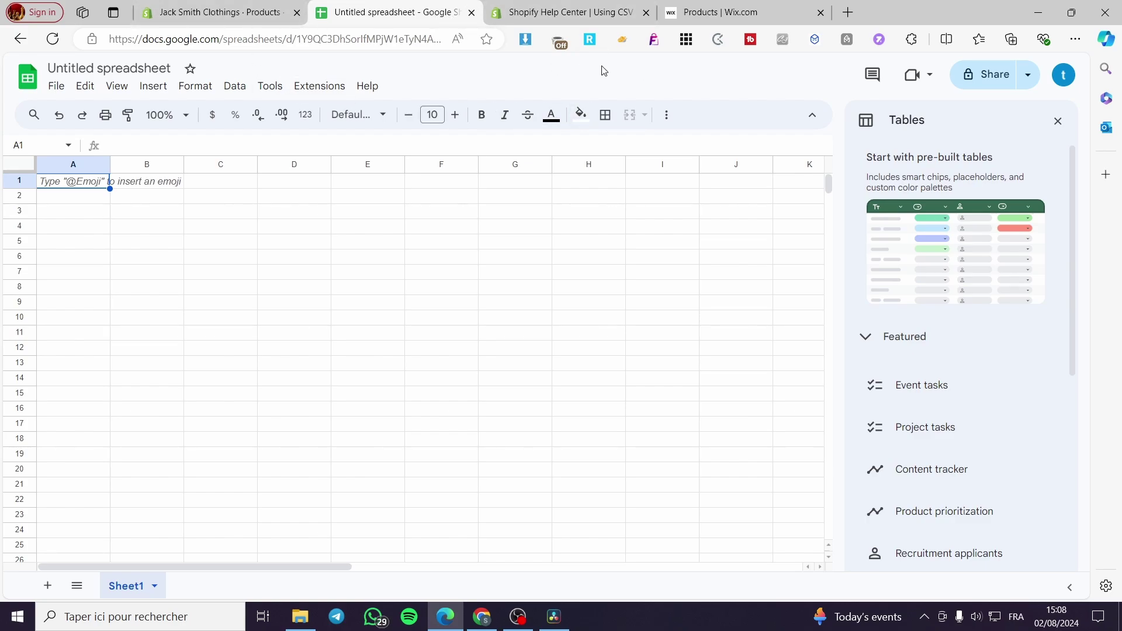
{"action": "left_click", "coordinate": [240, 6]}
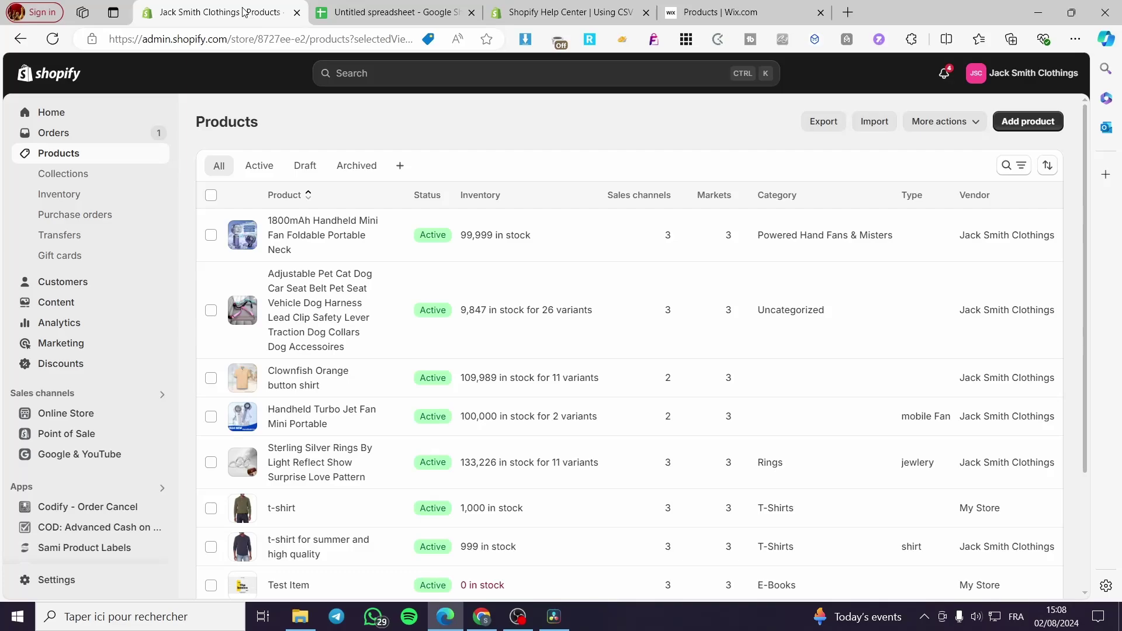
Switch to the Shopify Help Center article on using CSV files and review its introduction and list of sections
{"action": "left_click", "coordinate": [571, 8]}
{"action": "scroll", "coordinate": [141, 201], "scroll_direction": "up", "scroll_amount": 7}
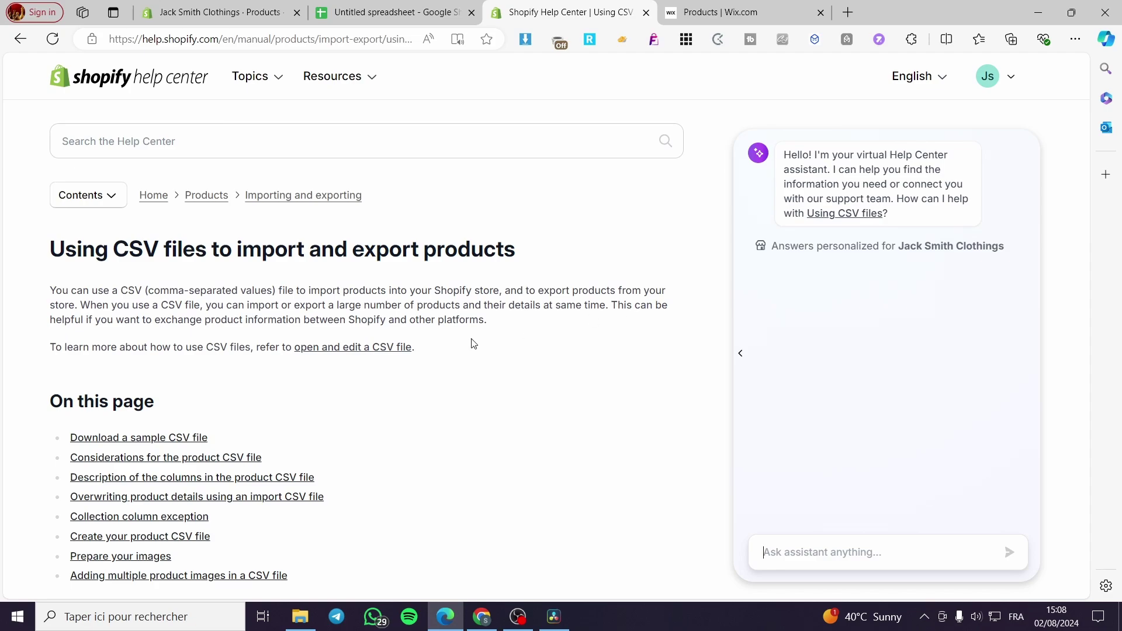
{"action": "scroll", "coordinate": [474, 343], "scroll_direction": "down", "scroll_amount": 1}
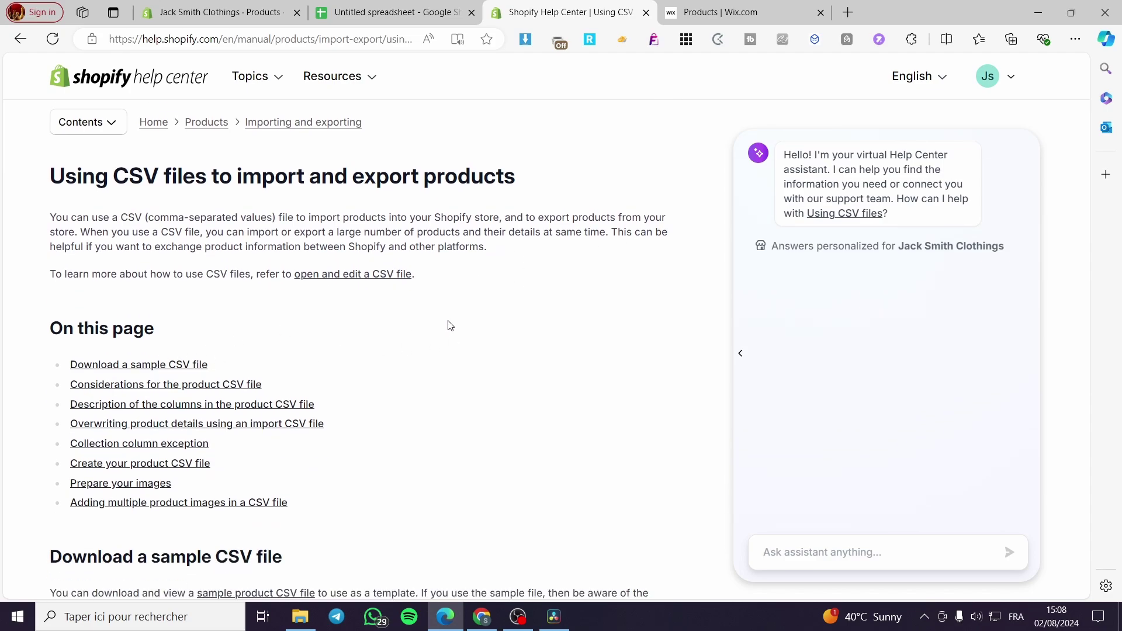
{"action": "scroll", "coordinate": [450, 326], "scroll_direction": "down", "scroll_amount": 1}
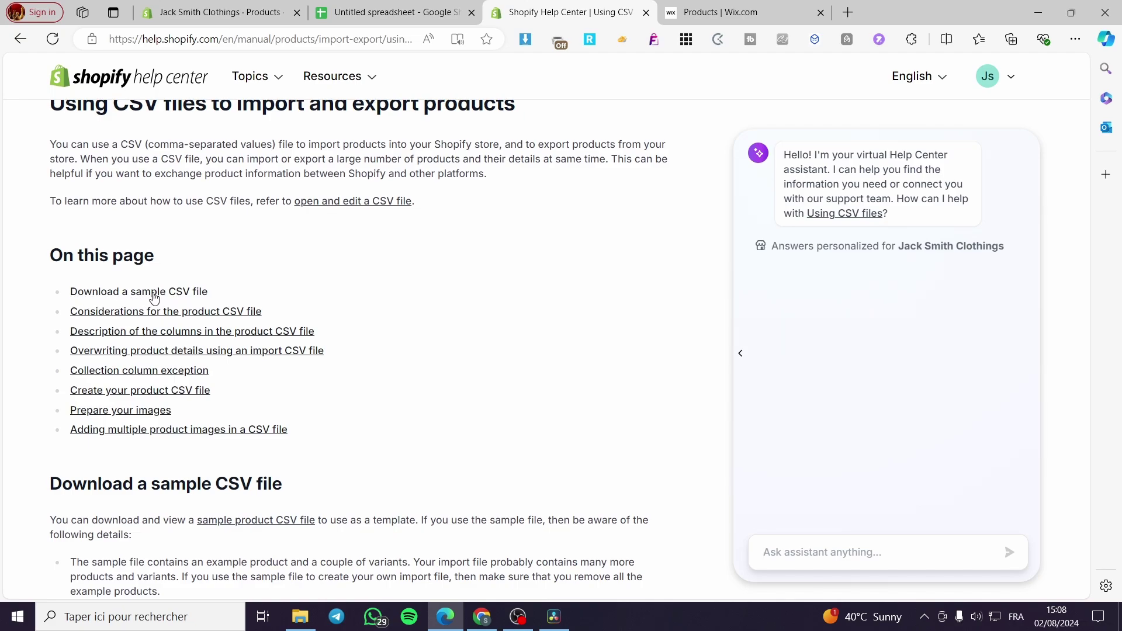
Open the downloaded product_template.csv file from the browser's download list
{"action": "left_click", "coordinate": [1066, 42]}
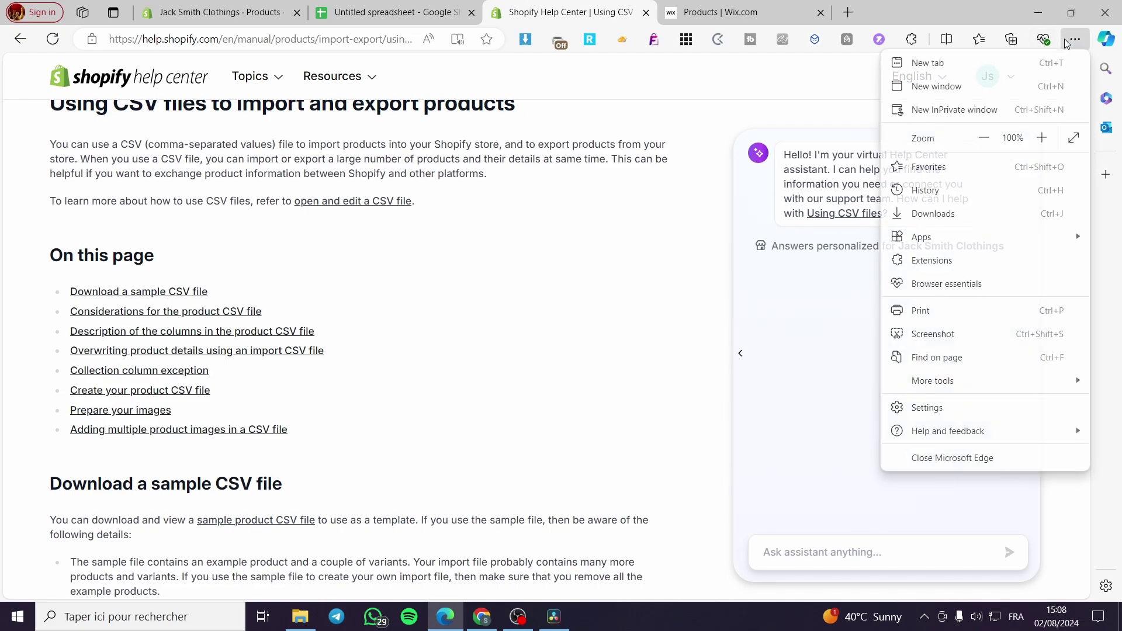
{"action": "left_click", "coordinate": [1012, 214]}
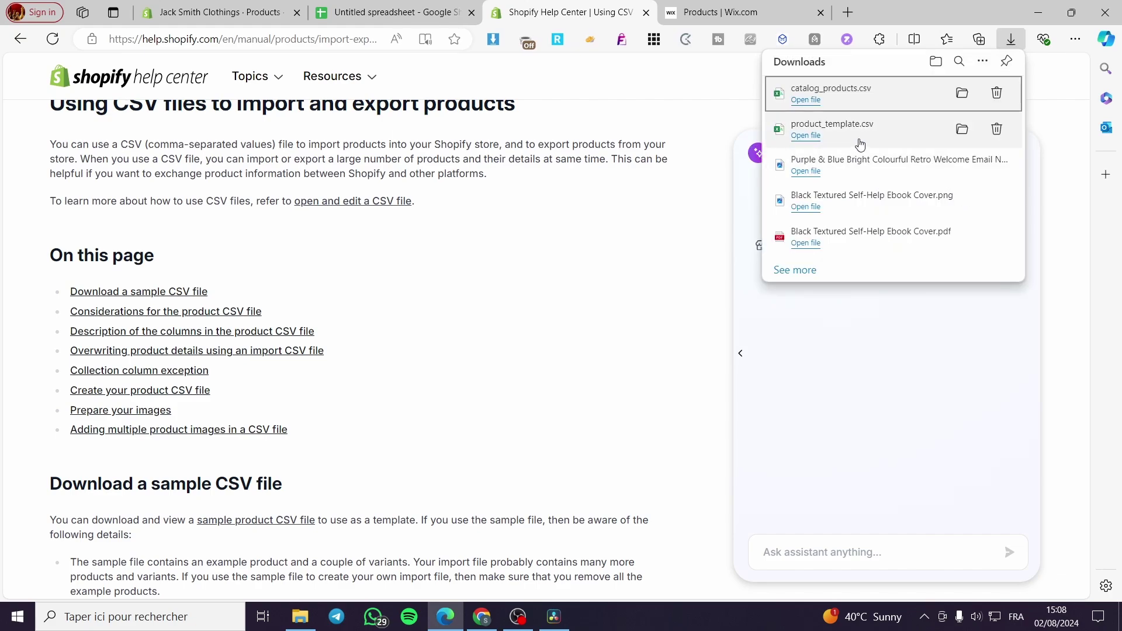
{"action": "left_click", "coordinate": [806, 135]}
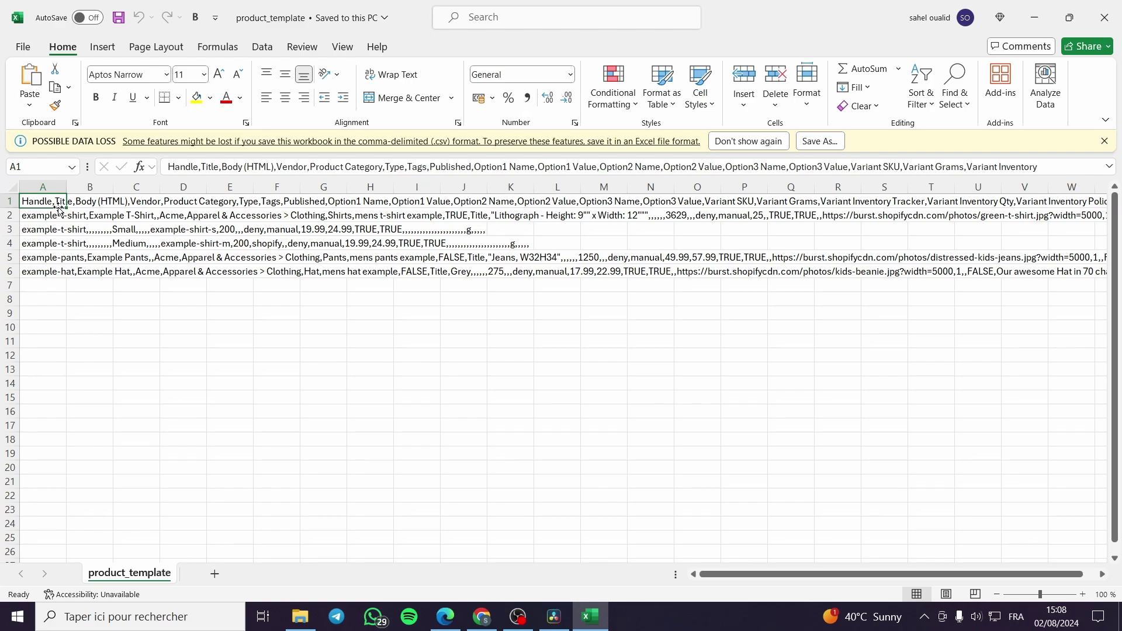
Widen columns A, B, D and E of the product template and examine the field names in the header row
{"action": "left_click_drag", "start_coordinate": [66, 192], "coordinate": [197, 192]}
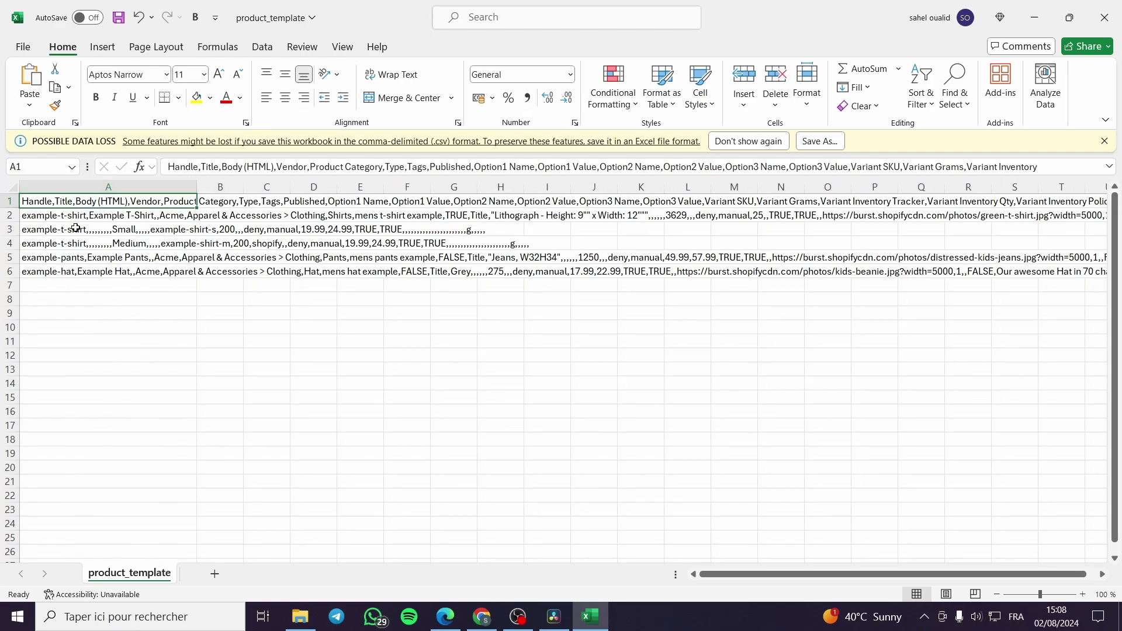
{"action": "left_click", "coordinate": [223, 202]}
{"action": "left_click", "coordinate": [270, 204]}
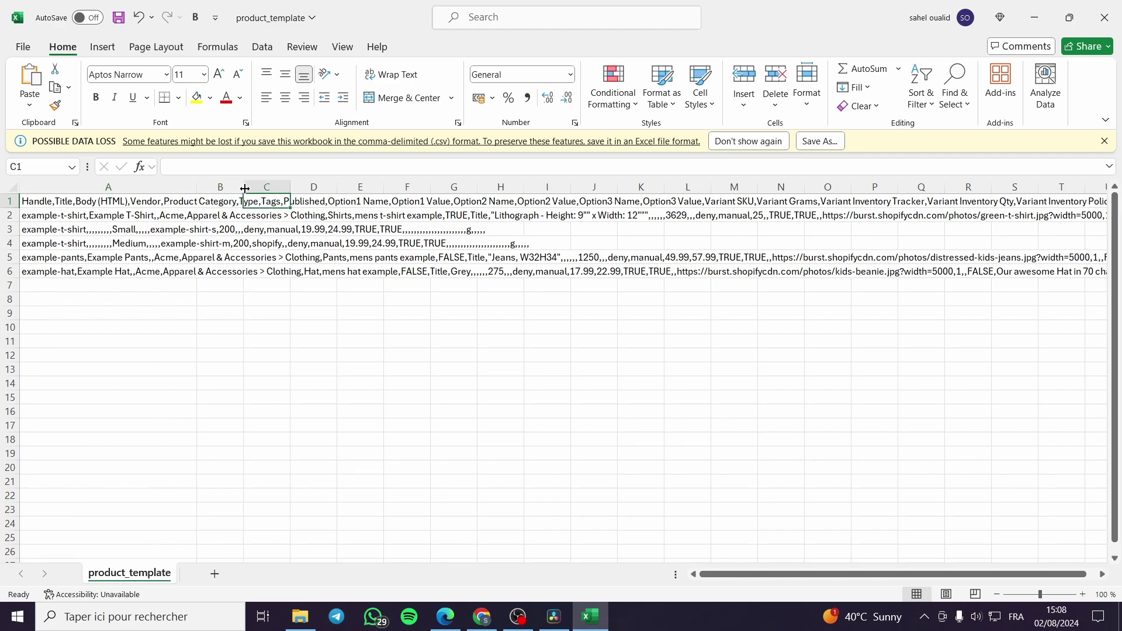
{"action": "left_click_drag", "start_coordinate": [243, 186], "coordinate": [369, 184]}
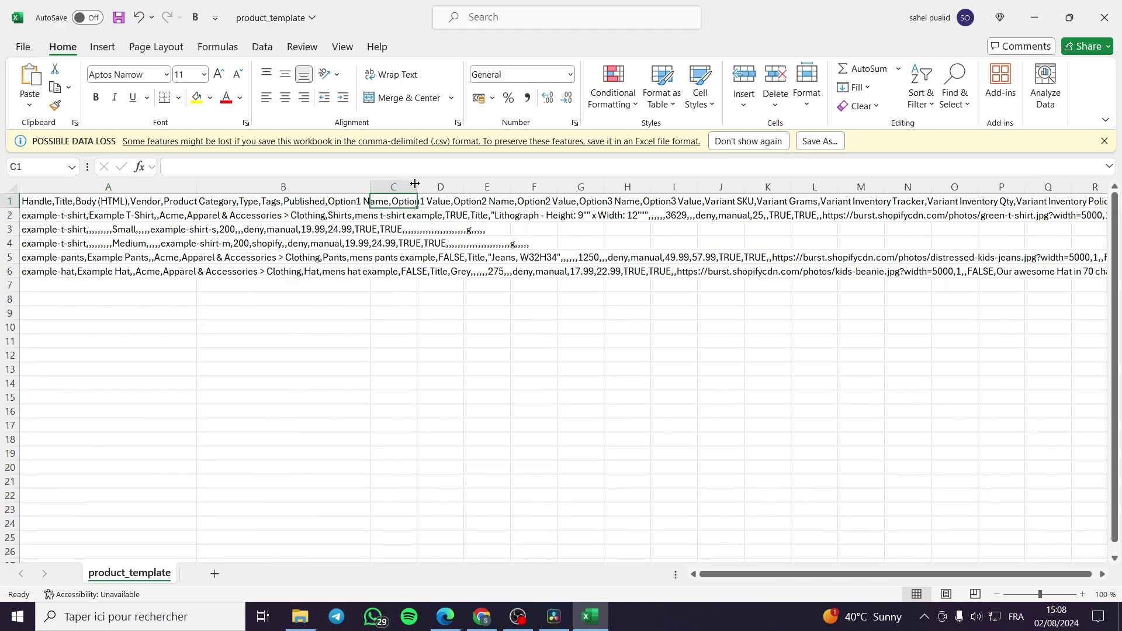
{"action": "key", "text": "ctrl+c"}
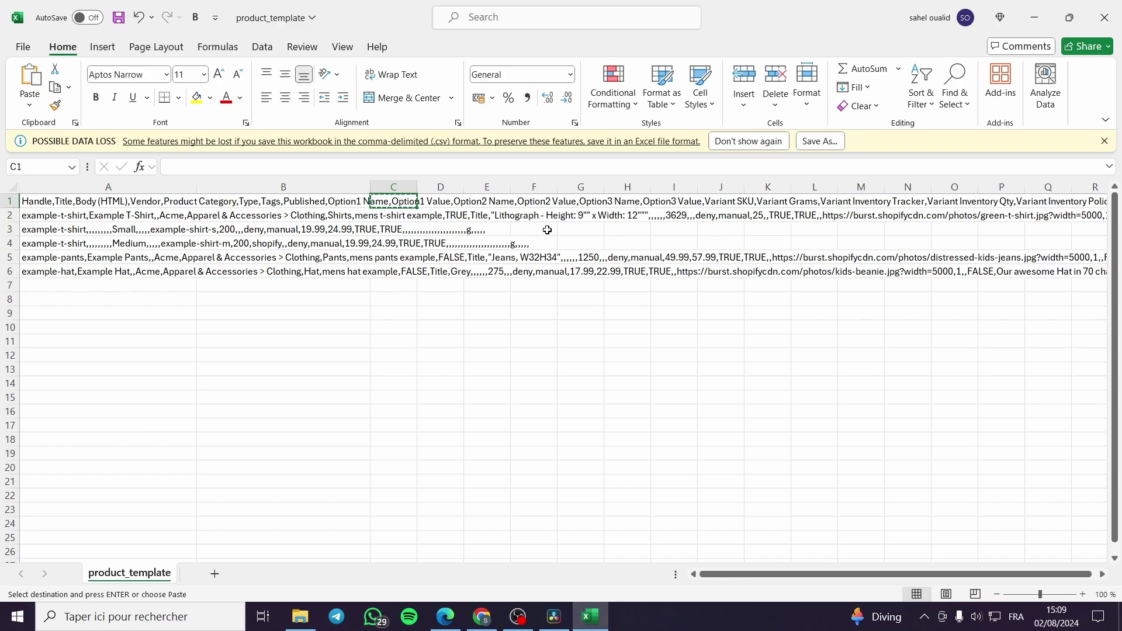
{"action": "left_click", "coordinate": [453, 205]}
{"action": "left_click_drag", "start_coordinate": [464, 187], "coordinate": [569, 187]}
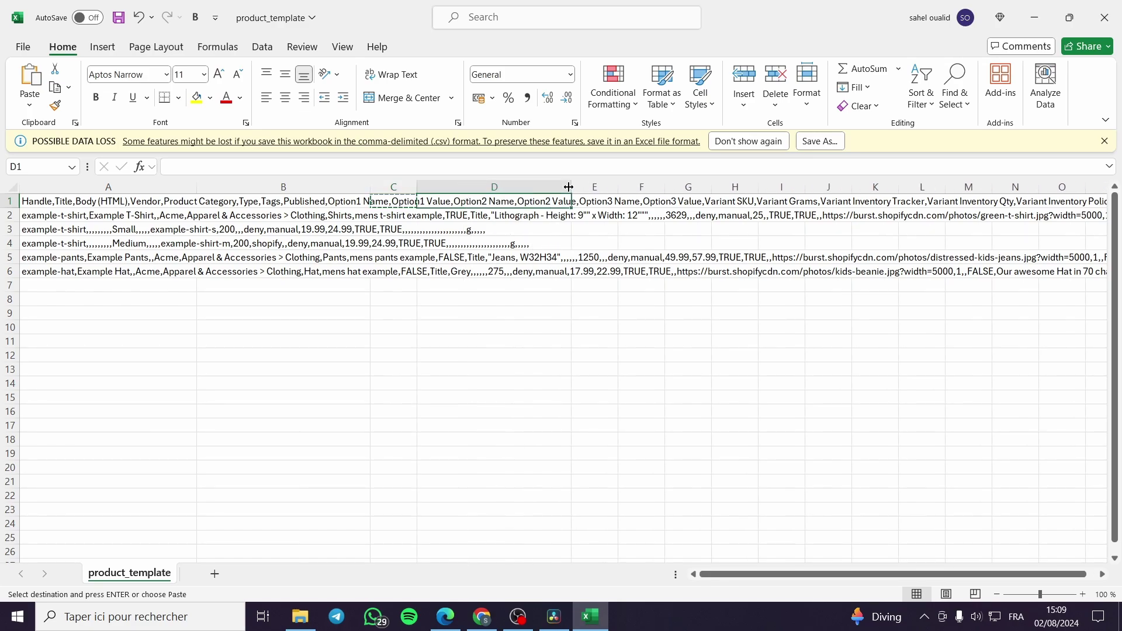
{"action": "left_click", "coordinate": [594, 202]}
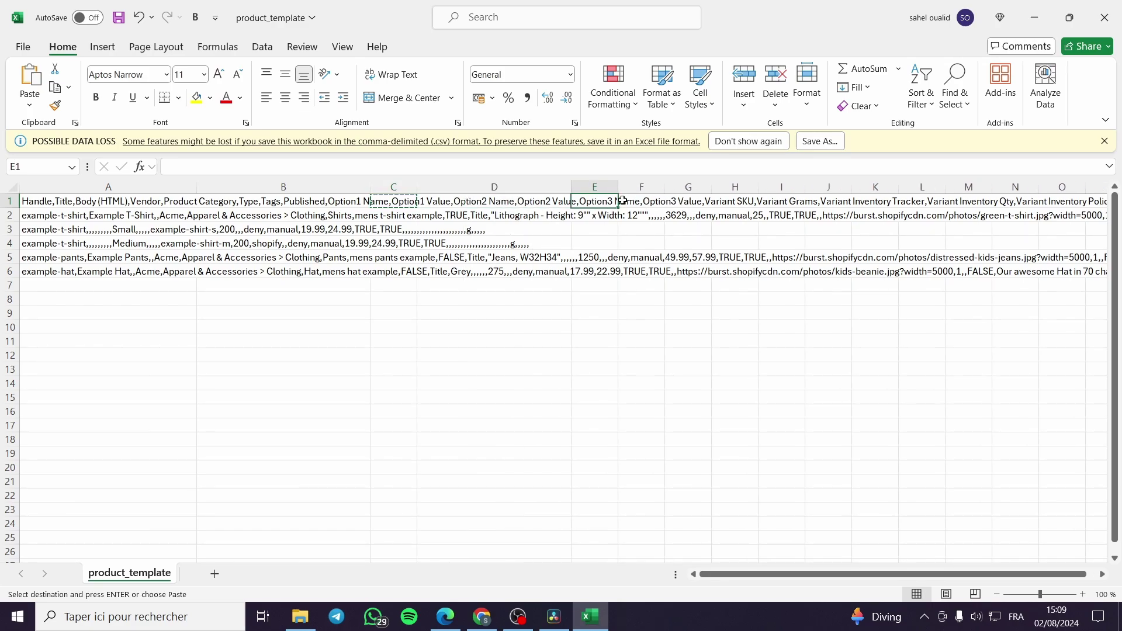
{"action": "left_click_drag", "start_coordinate": [616, 188], "coordinate": [905, 187]}
{"action": "left_click", "coordinate": [757, 202]}
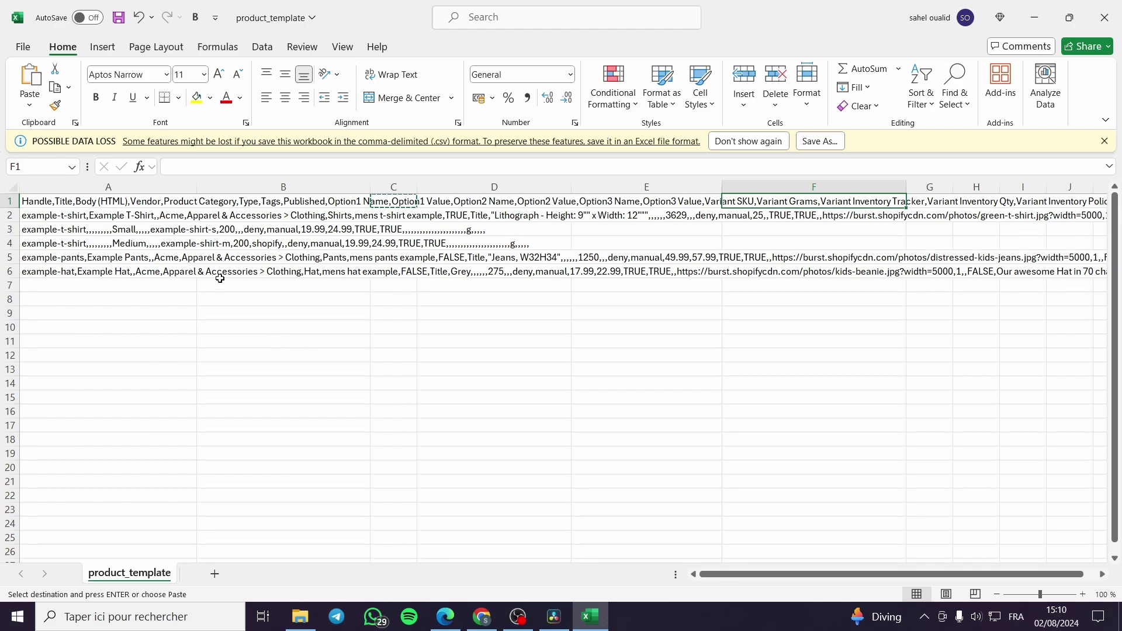
Examine the example T-shirt data in row 2 and widen columns C, B and A further
{"action": "left_click", "coordinate": [111, 216]}
{"action": "left_click", "coordinate": [218, 215]}
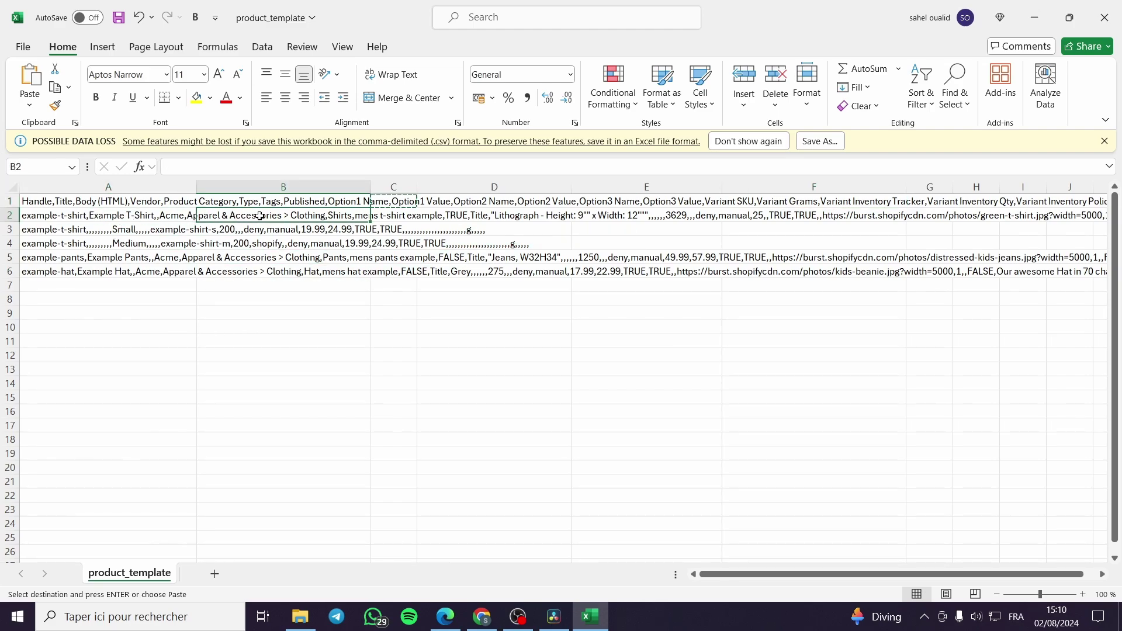
{"action": "left_click", "coordinate": [401, 215]}
{"action": "left_click_drag", "start_coordinate": [416, 187], "coordinate": [1069, 186]}
{"action": "left_click_drag", "start_coordinate": [370, 186], "coordinate": [724, 185]}
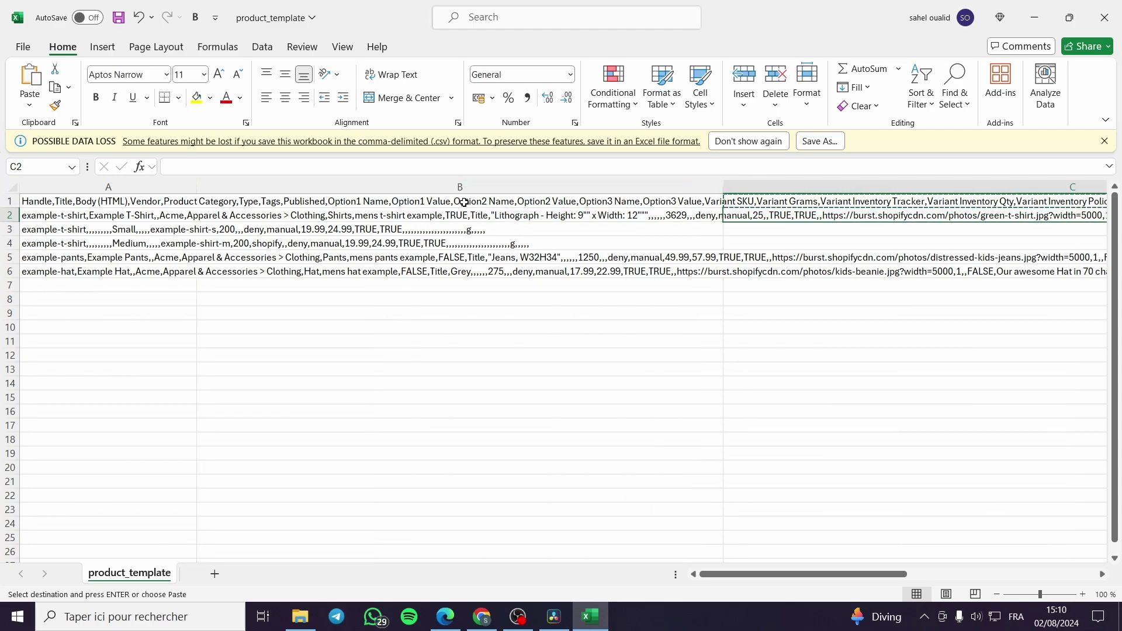
{"action": "left_click_drag", "start_coordinate": [197, 185], "coordinate": [401, 186]}
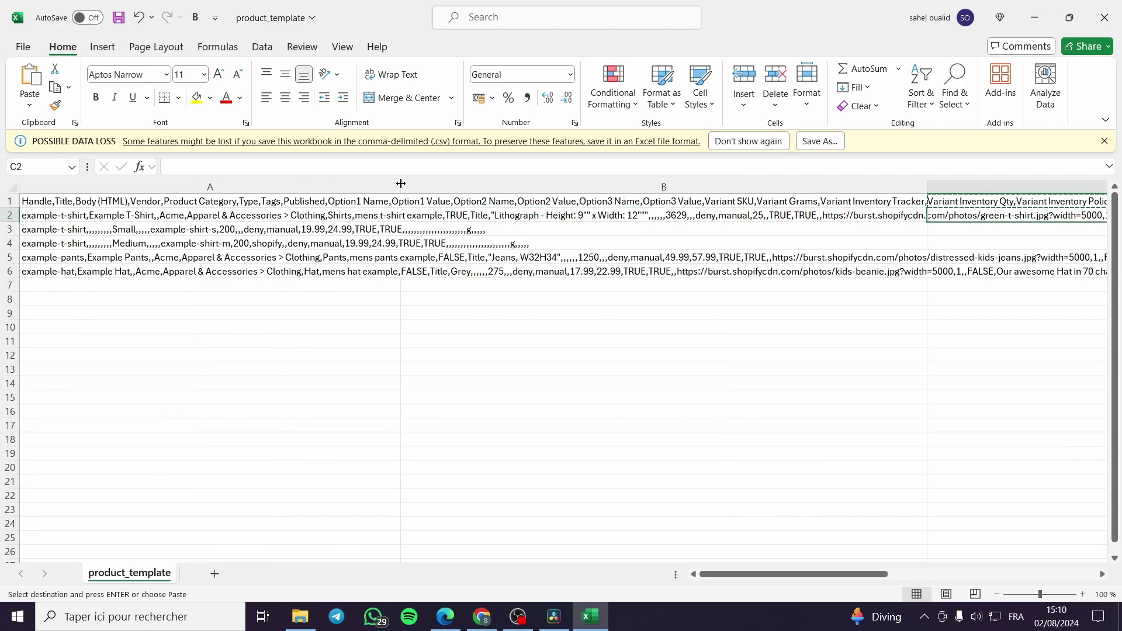
Examine the remaining header and example product fields through column F, and close the template workbook
{"action": "left_click", "coordinate": [385, 201]}
{"action": "left_click", "coordinate": [594, 227]}
{"action": "left_click", "coordinate": [594, 215]}
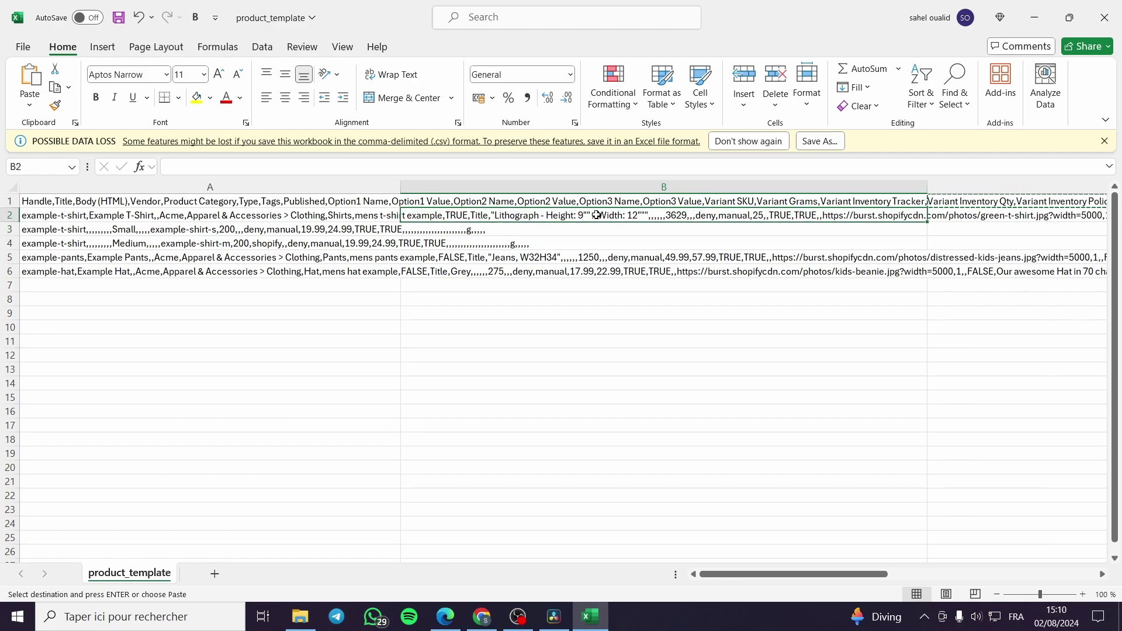
{"action": "left_click_drag", "start_coordinate": [813, 576], "coordinate": [1021, 575]}
{"action": "left_click", "coordinate": [848, 217]}
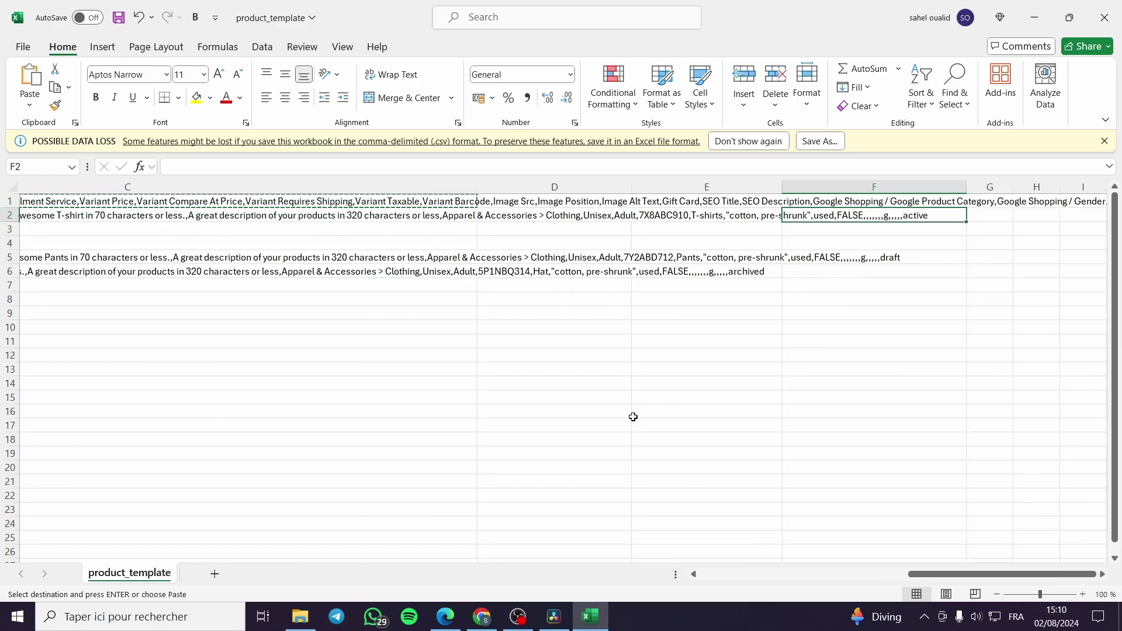
{"action": "left_click", "coordinate": [1113, 10]}
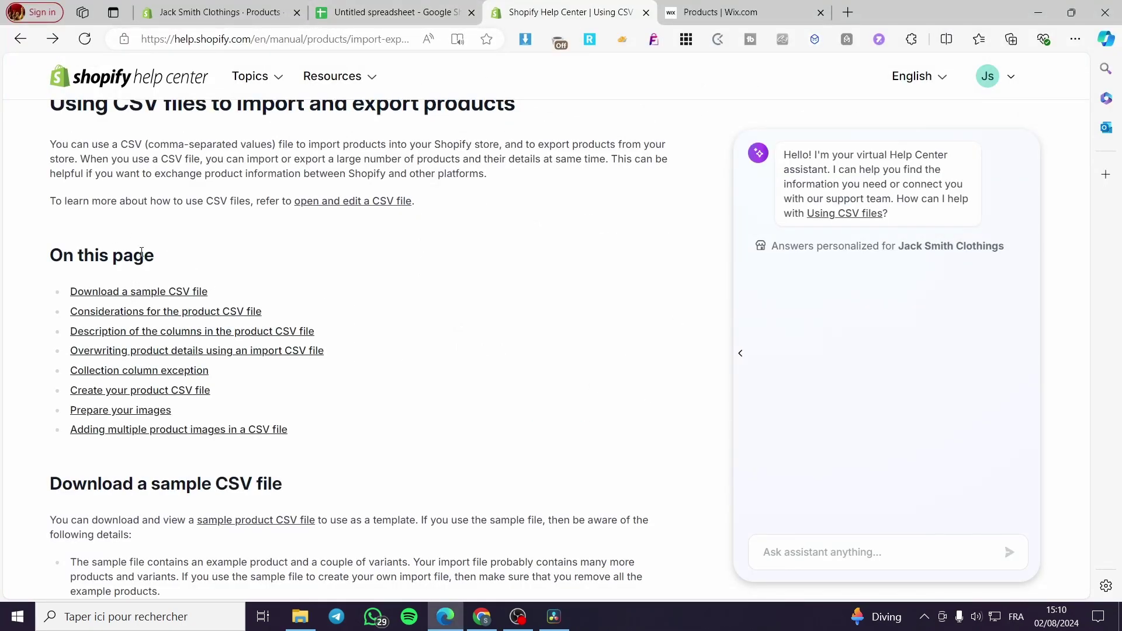
Go to the "Download a sample CSV file" section of the Help Center article
{"action": "scroll", "coordinate": [203, 269], "scroll_direction": "up", "scroll_amount": 3}
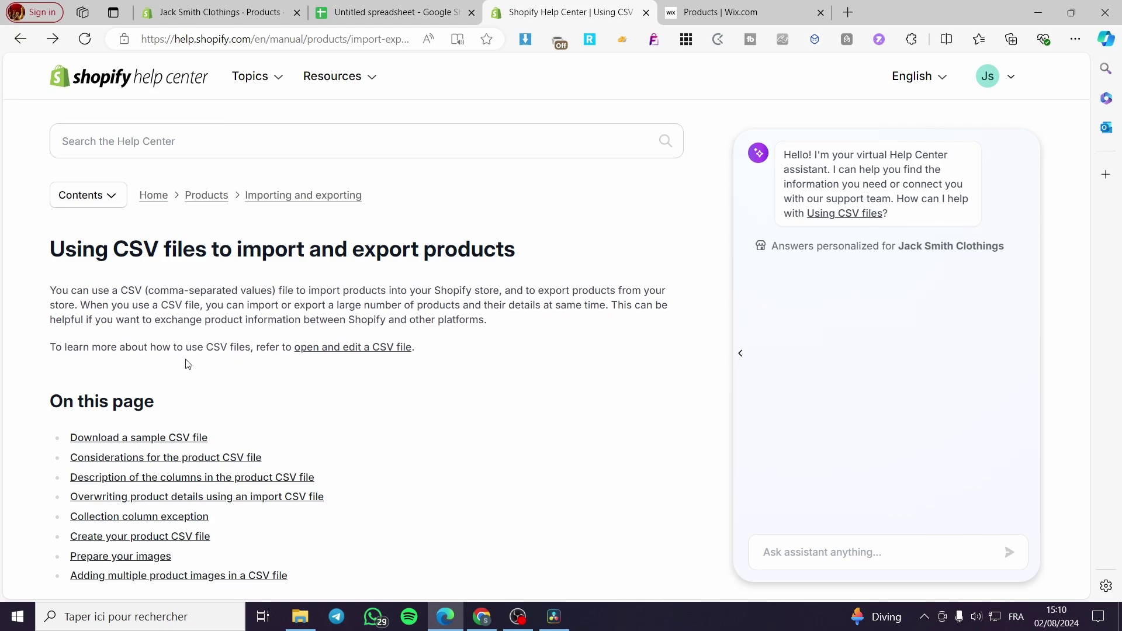
{"action": "scroll", "coordinate": [187, 364], "scroll_direction": "down", "scroll_amount": 1}
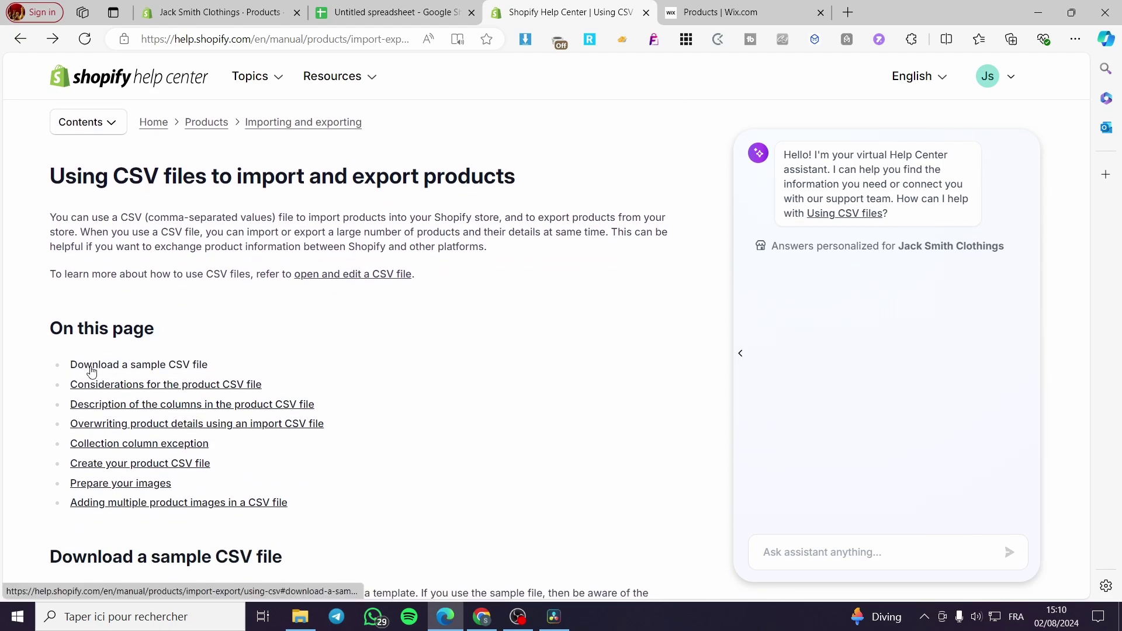
{"action": "left_click", "coordinate": [92, 368]}
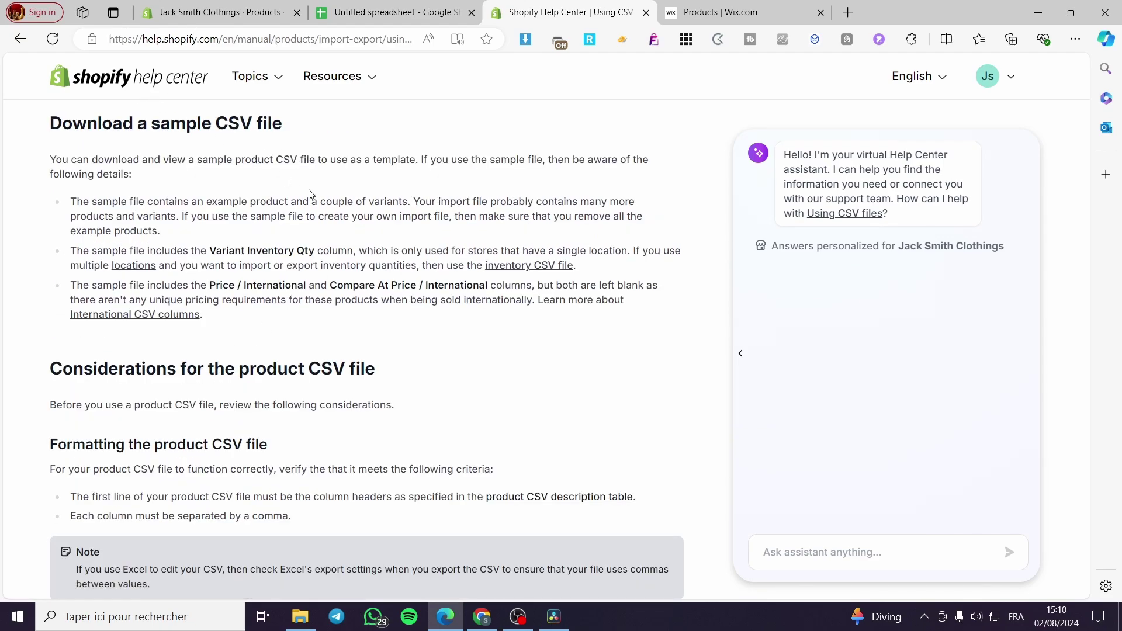
Examine the Help Center article's notes on sample files, formatting, required columns, data dependencies, international columns, metafields and the column description table
{"action": "scroll", "coordinate": [309, 194], "scroll_direction": "down", "scroll_amount": 3}
{"action": "scroll", "coordinate": [111, 218], "scroll_direction": "up", "scroll_amount": 2}
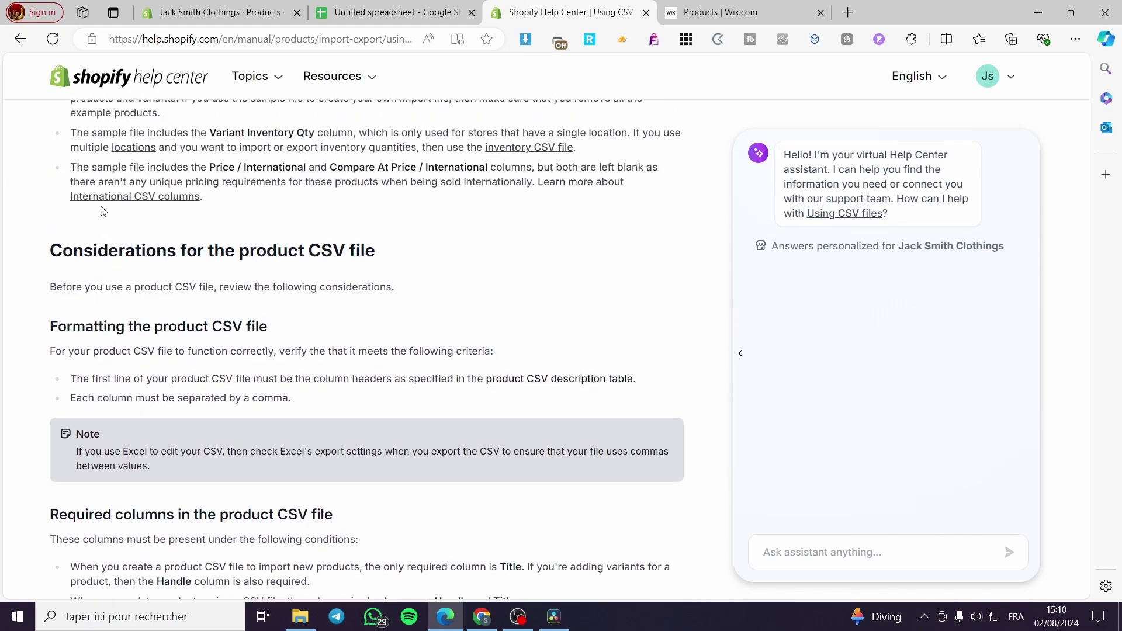
{"action": "scroll", "coordinate": [125, 243], "scroll_direction": "down", "scroll_amount": 2}
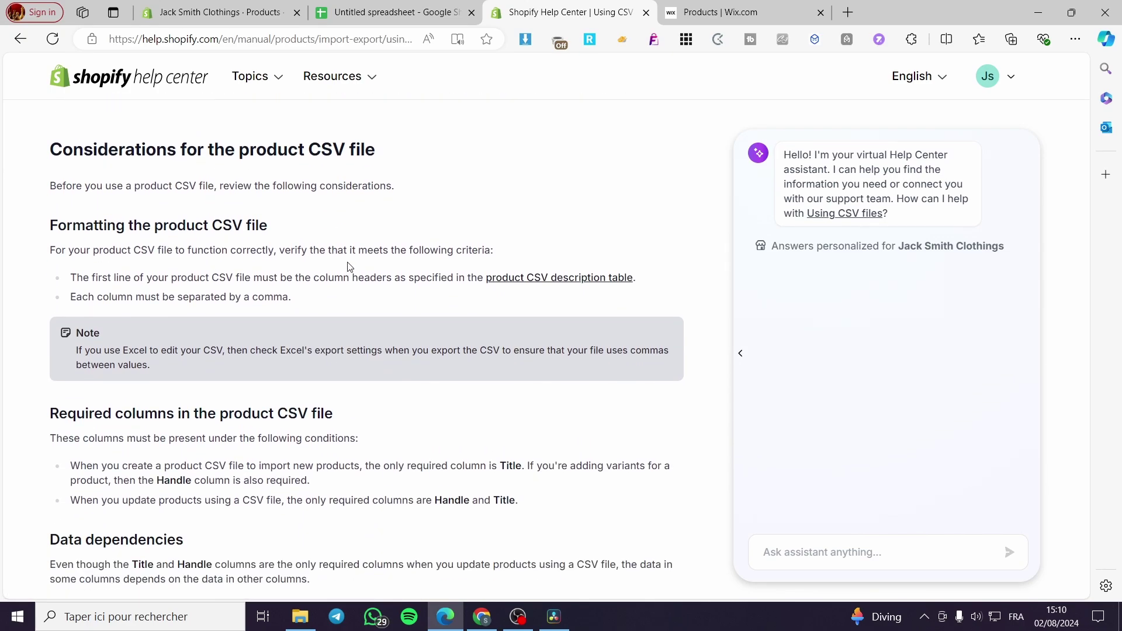
{"action": "scroll", "coordinate": [351, 264], "scroll_direction": "down", "scroll_amount": 7}
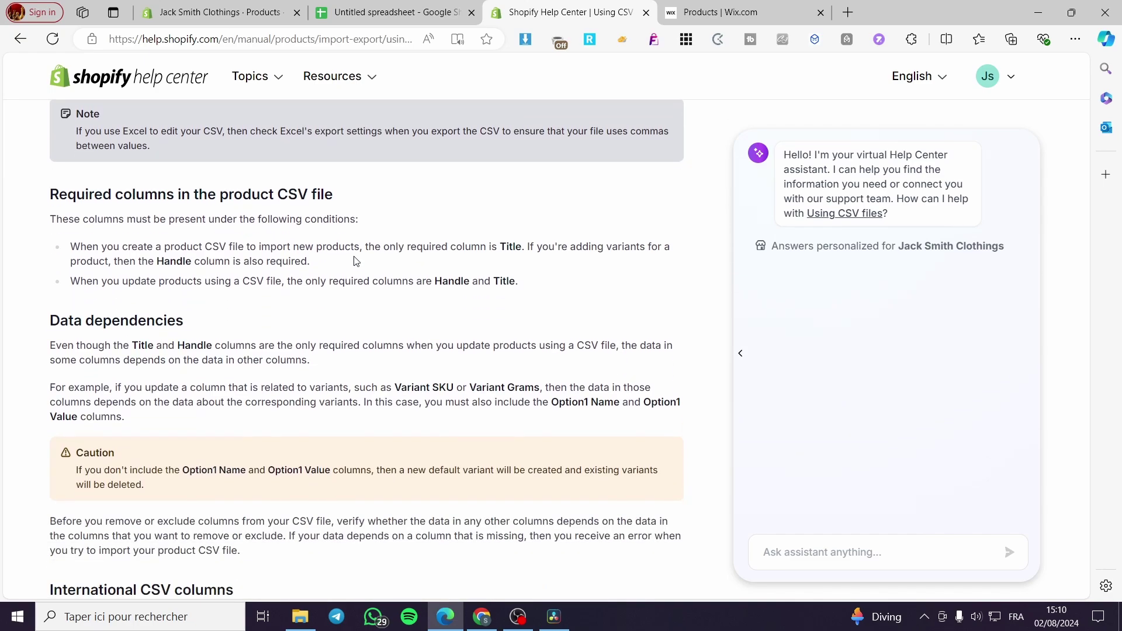
{"action": "scroll", "coordinate": [150, 365], "scroll_direction": "down", "scroll_amount": 4}
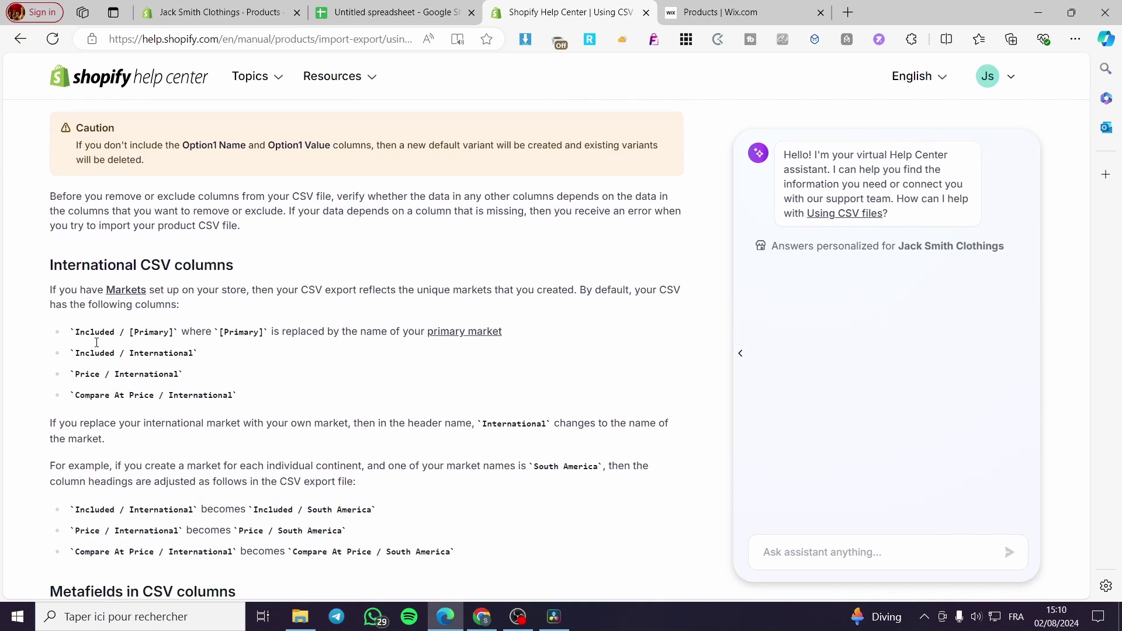
{"action": "scroll", "coordinate": [152, 340], "scroll_direction": "down", "scroll_amount": 1}
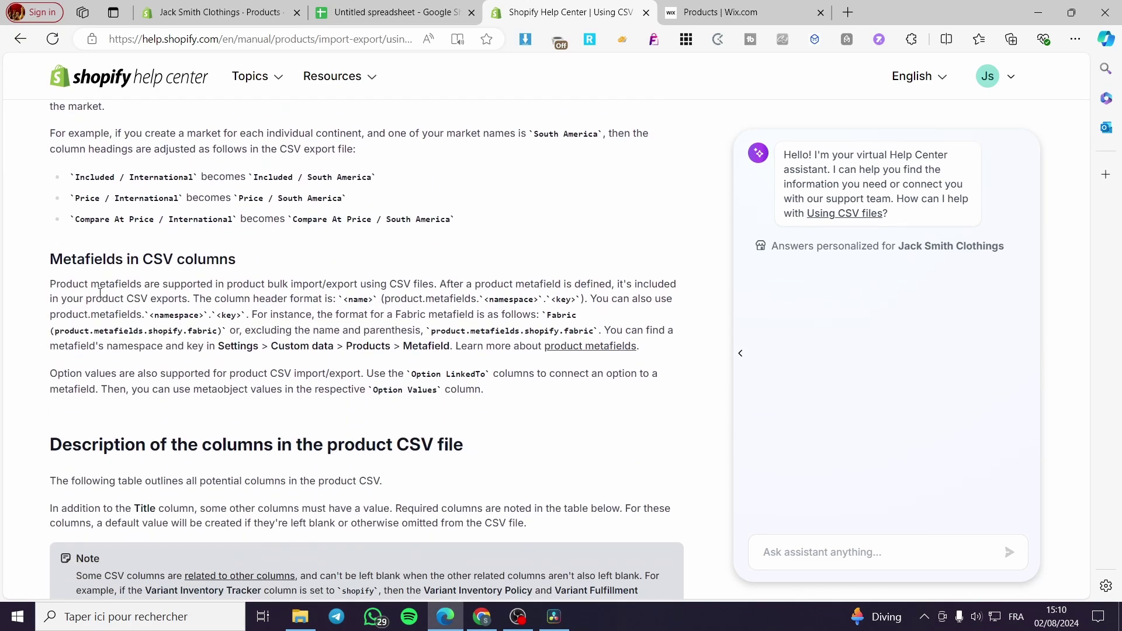
{"action": "scroll", "coordinate": [231, 264], "scroll_direction": "down", "scroll_amount": 5}
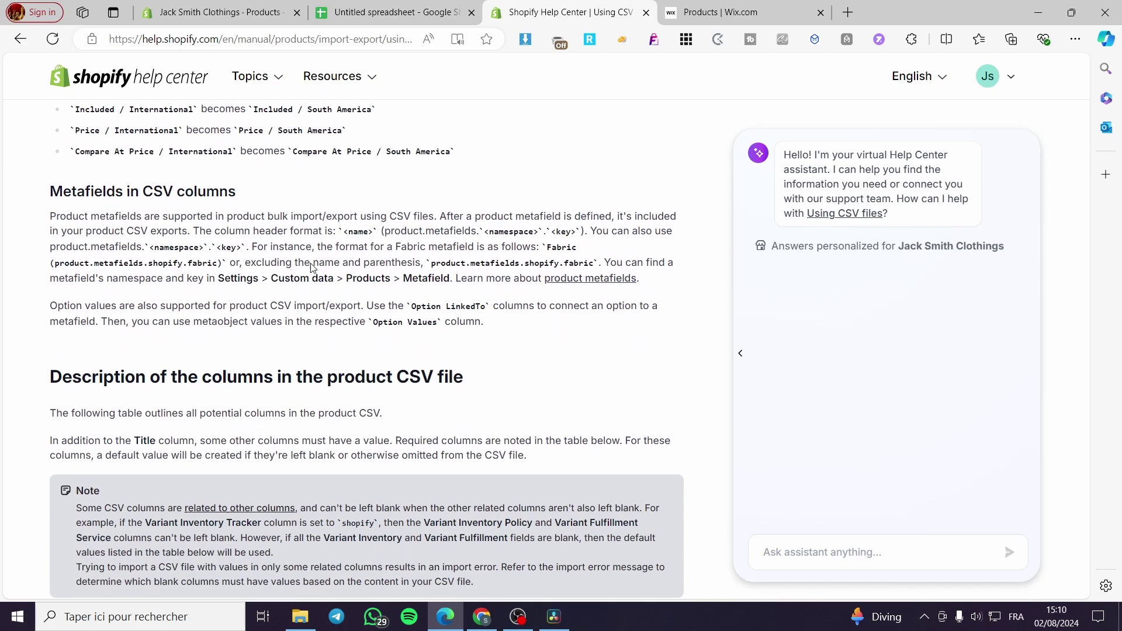
{"action": "scroll", "coordinate": [218, 266], "scroll_direction": "up", "scroll_amount": 2}
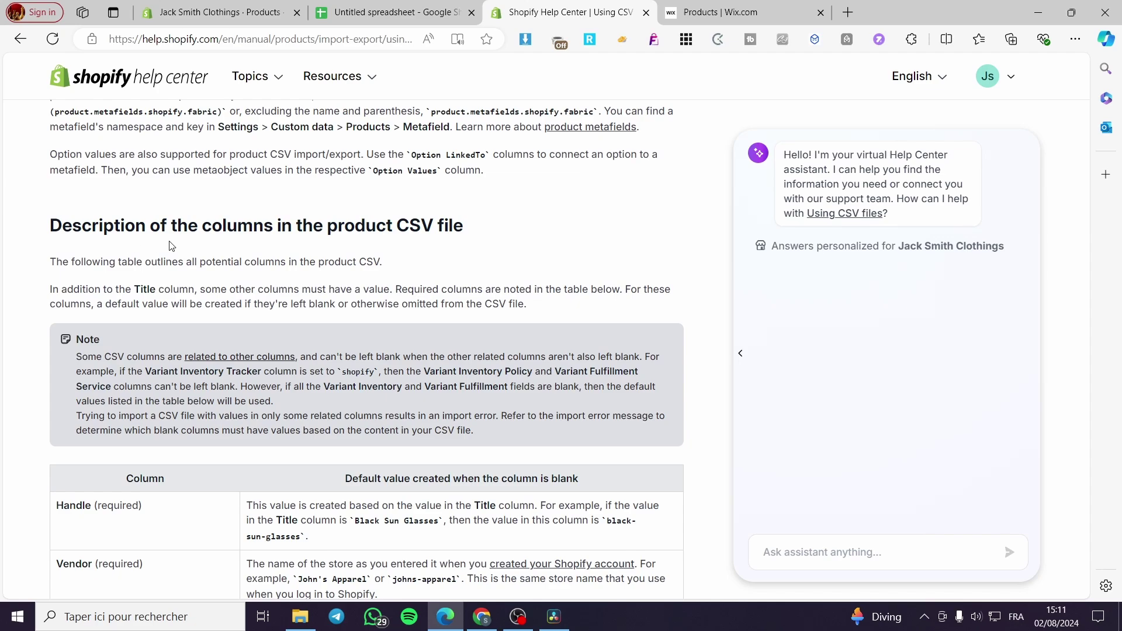
{"action": "scroll", "coordinate": [278, 403], "scroll_direction": "down", "scroll_amount": 3}
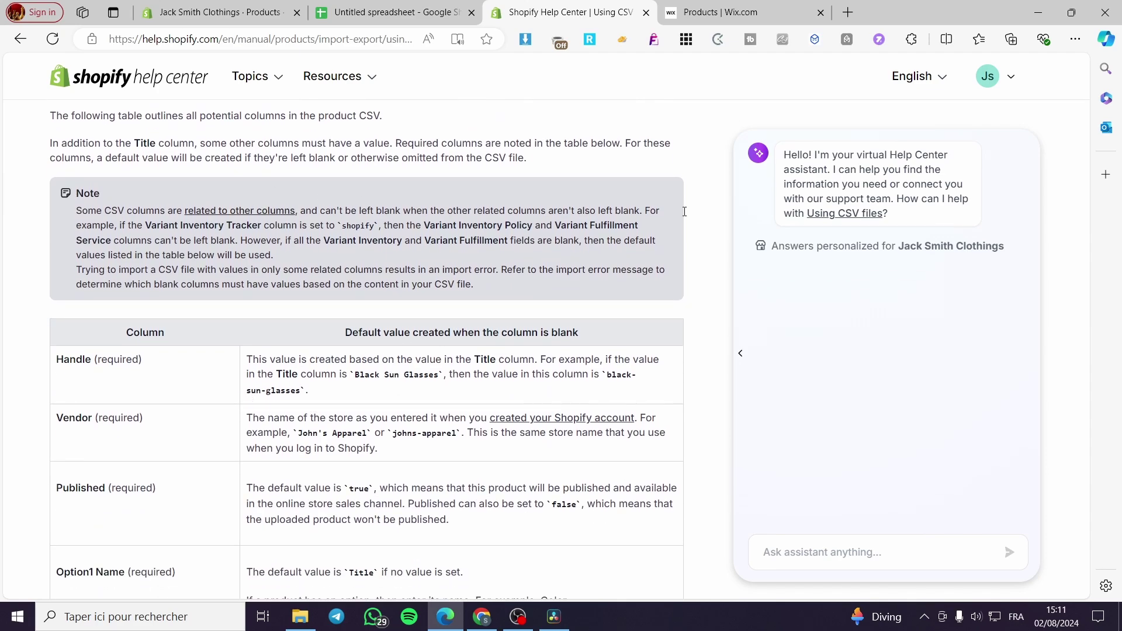
Open the downloaded product_template.csv in Excel
{"action": "left_click", "coordinate": [1069, 42]}
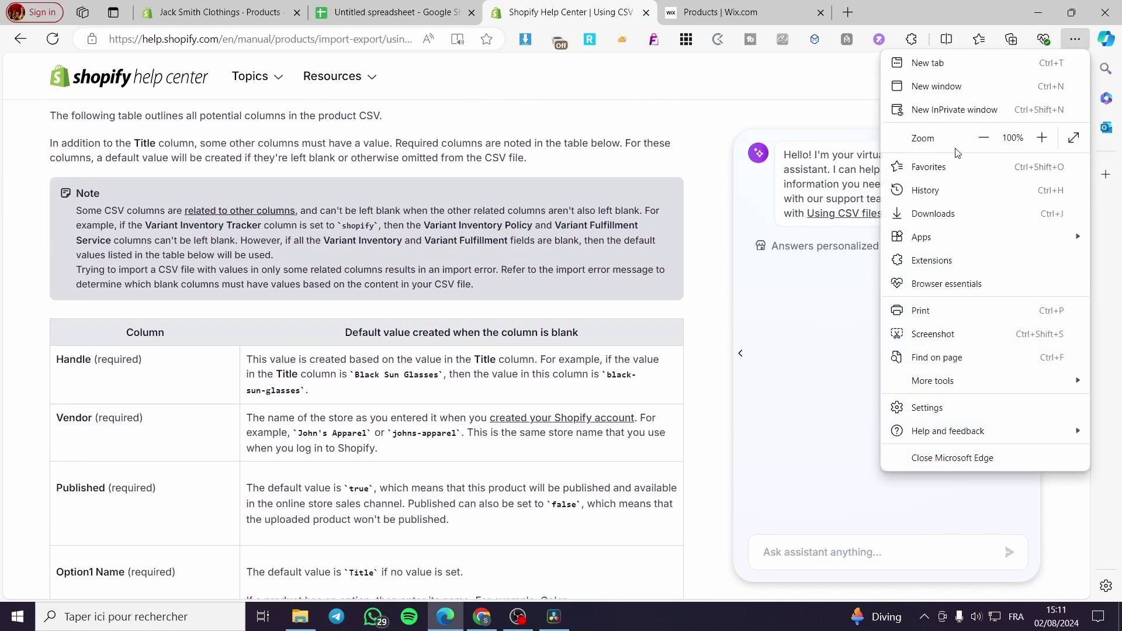
{"action": "left_click", "coordinate": [952, 218]}
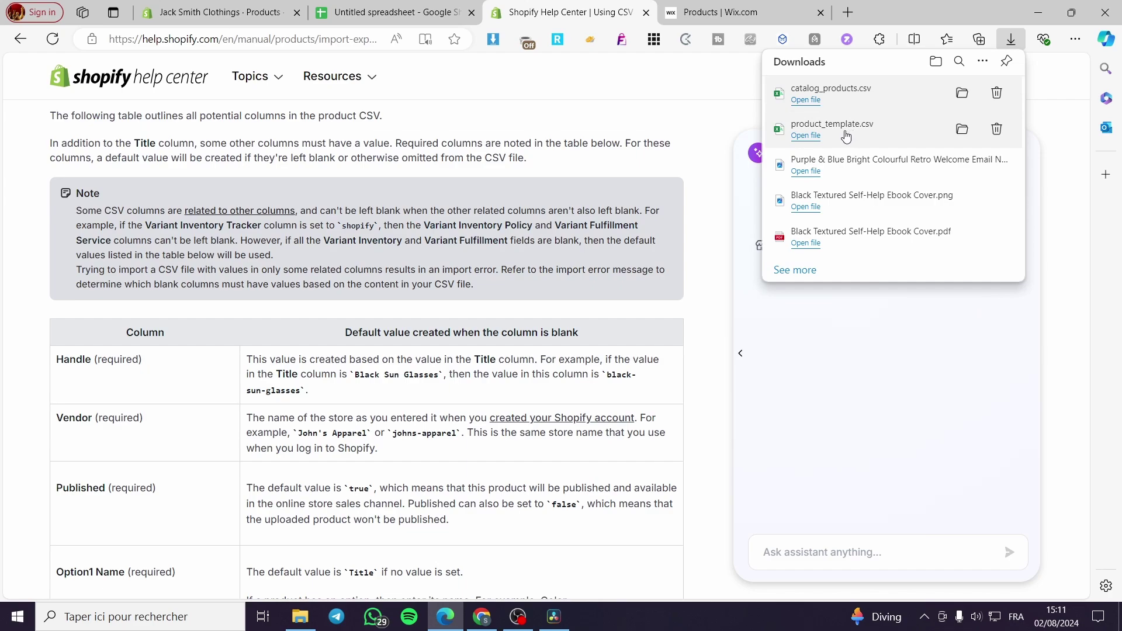
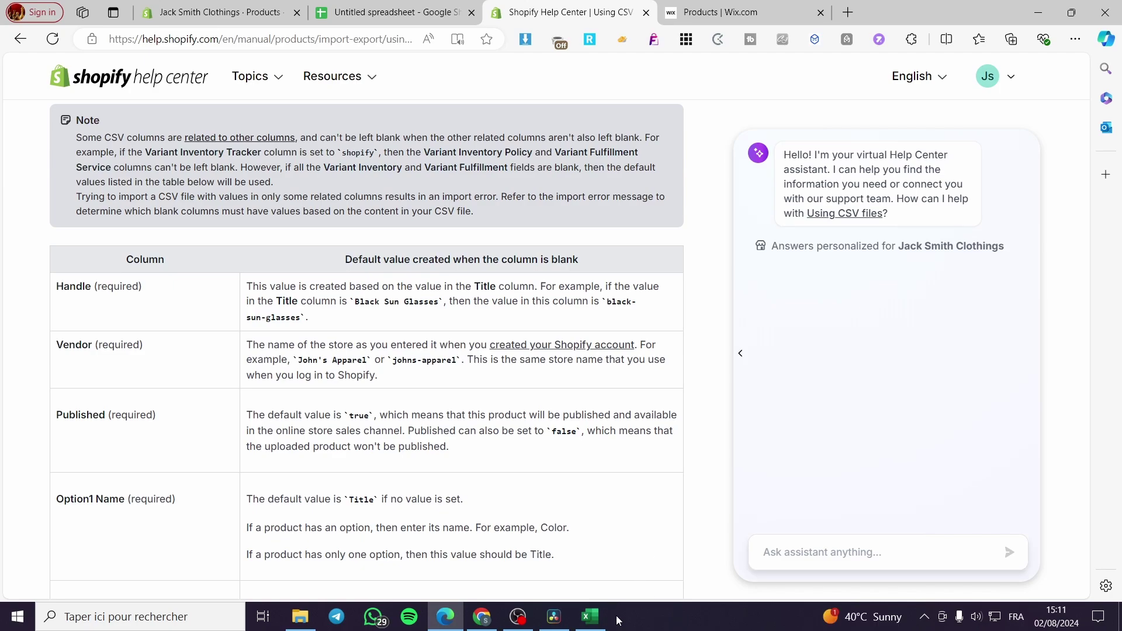
{"action": "left_click", "coordinate": [591, 617]}
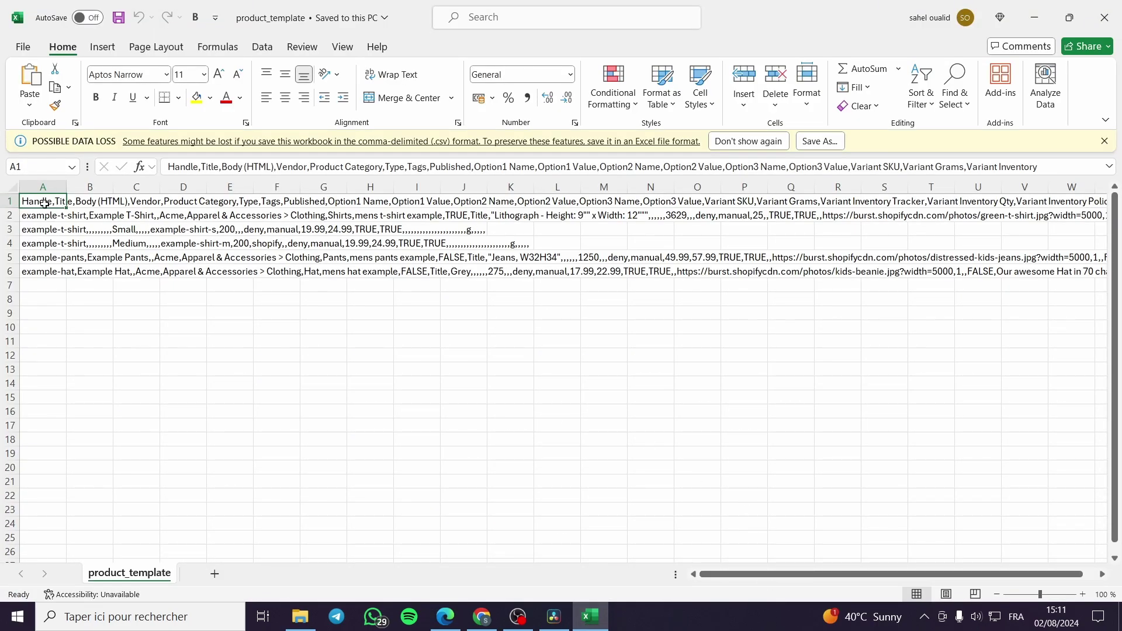
Return to the Help Center article and examine the Handle row's Title example, then the column descriptions down to Variant Inventory Qty
{"action": "left_click", "coordinate": [445, 617]}
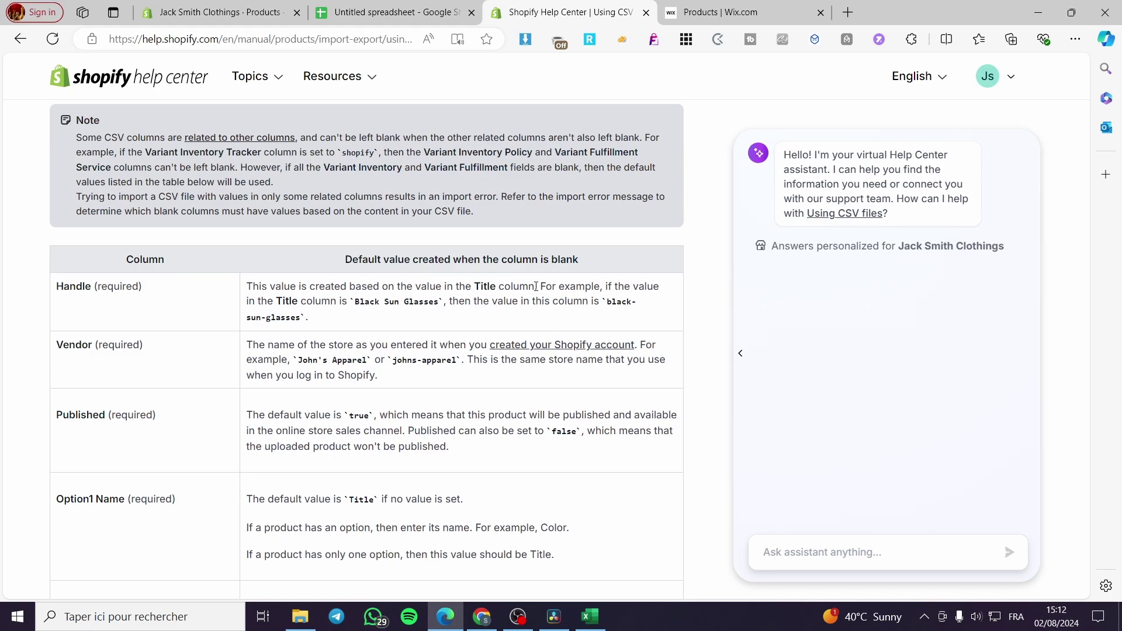
{"action": "left_click_drag", "start_coordinate": [535, 286], "coordinate": [475, 286]}
{"action": "left_click", "coordinate": [556, 289]}
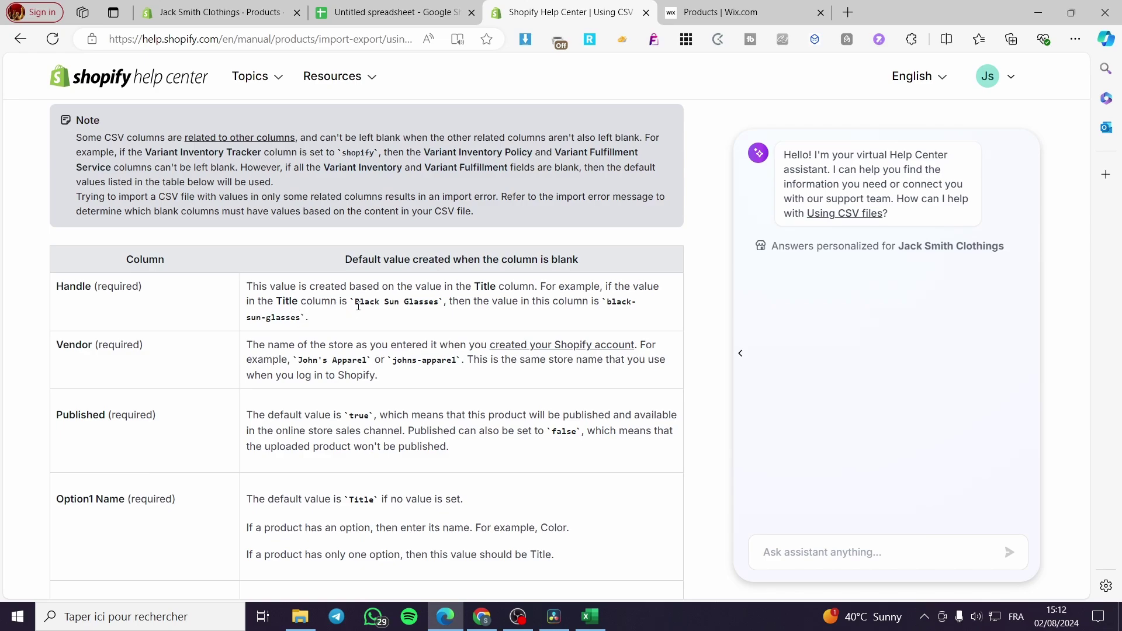
{"action": "left_click_drag", "start_coordinate": [356, 305], "coordinate": [452, 304]}
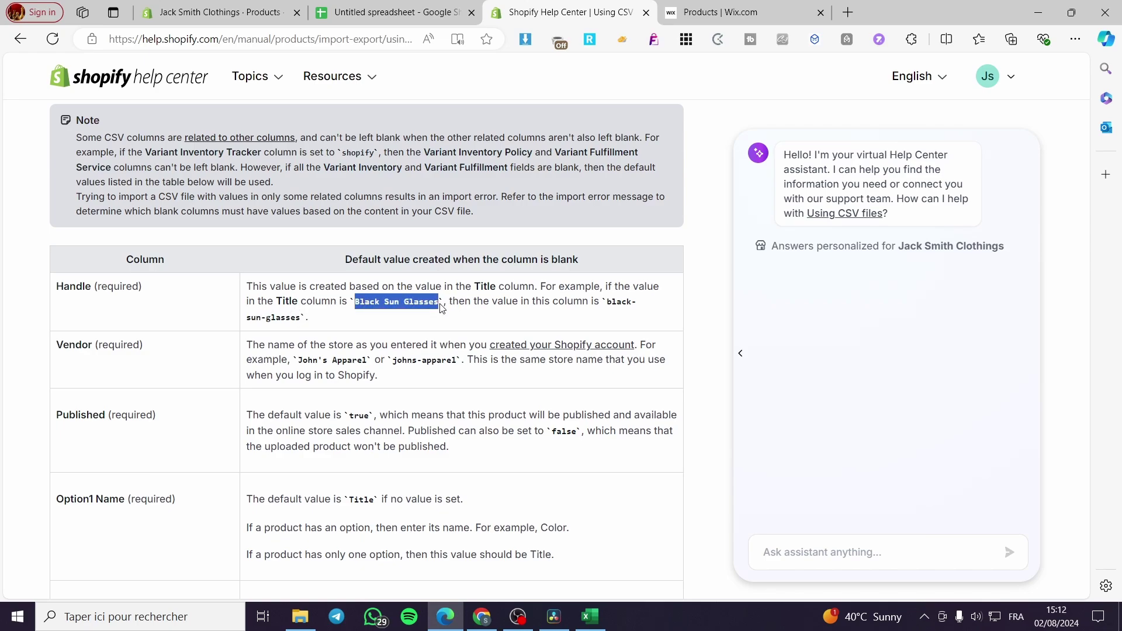
{"action": "left_click", "coordinate": [471, 302]}
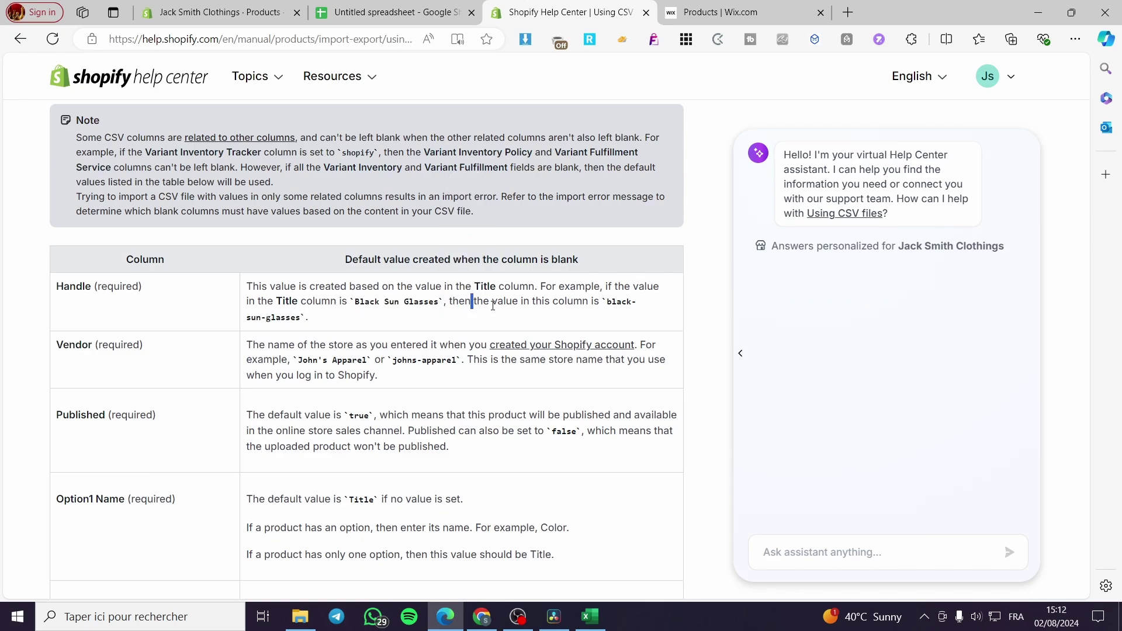
{"action": "double_click", "coordinate": [609, 301]}
{"action": "left_click_drag", "start_coordinate": [251, 317], "coordinate": [300, 318]}
{"action": "left_click", "coordinate": [270, 321]}
{"action": "double_click", "coordinate": [263, 318]}
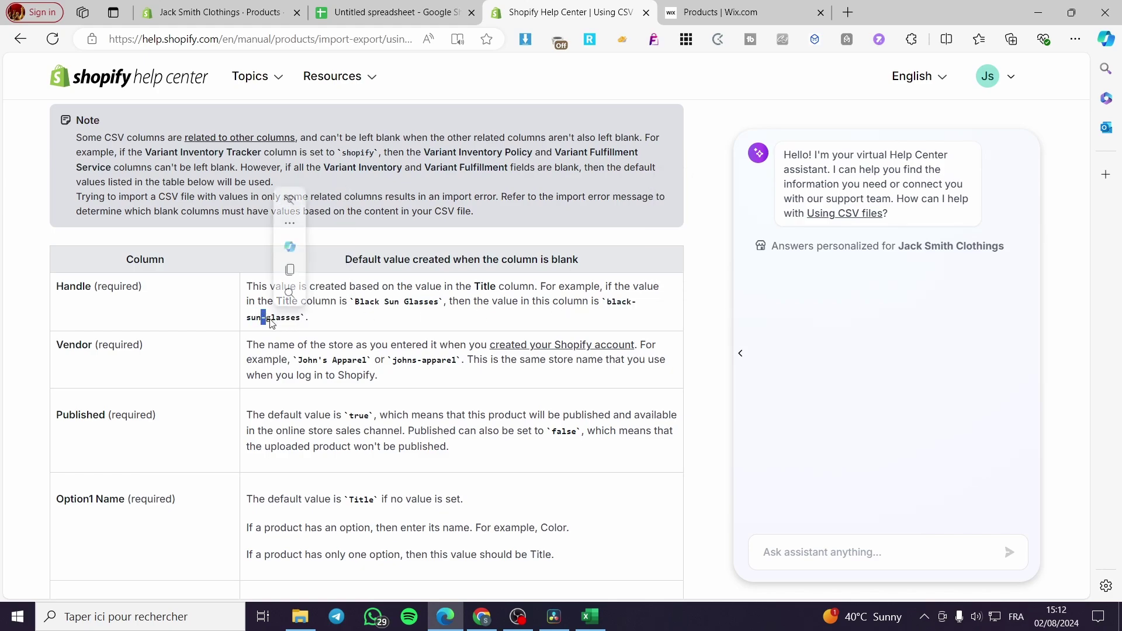
{"action": "left_click", "coordinate": [264, 318]}
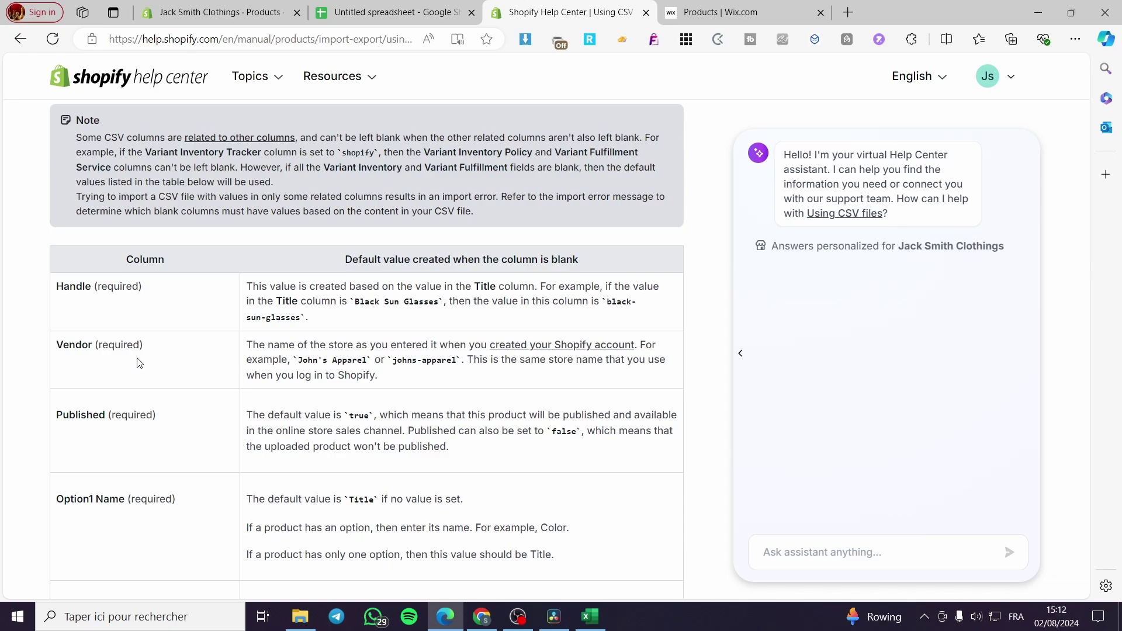
{"action": "scroll", "coordinate": [316, 386], "scroll_direction": "down", "scroll_amount": 1}
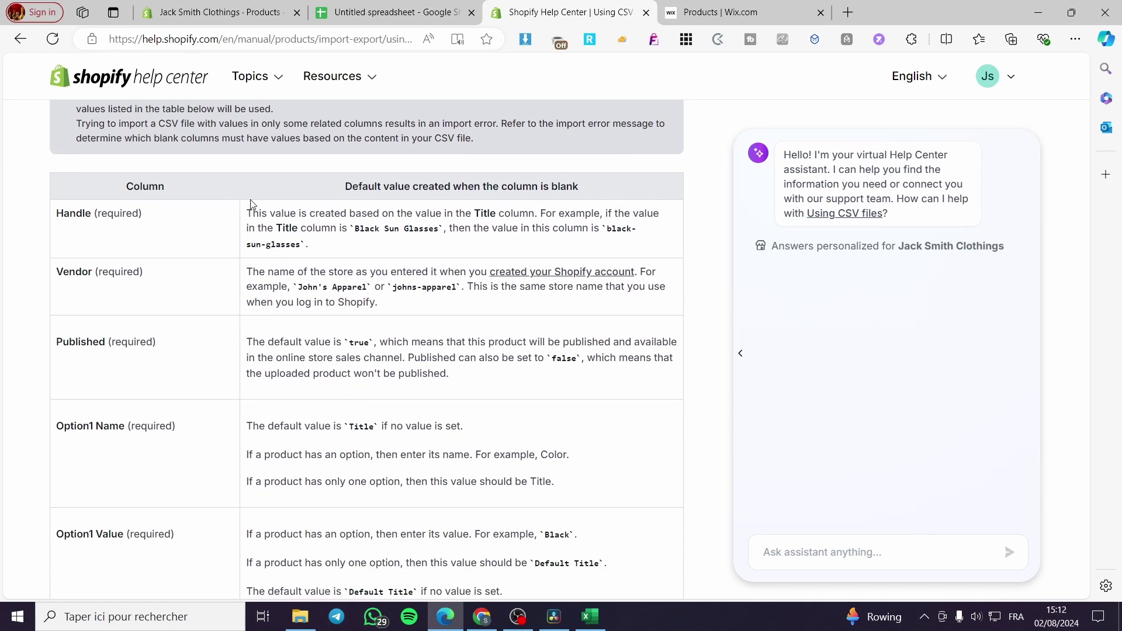
{"action": "scroll", "coordinate": [260, 205], "scroll_direction": "down", "scroll_amount": 6}
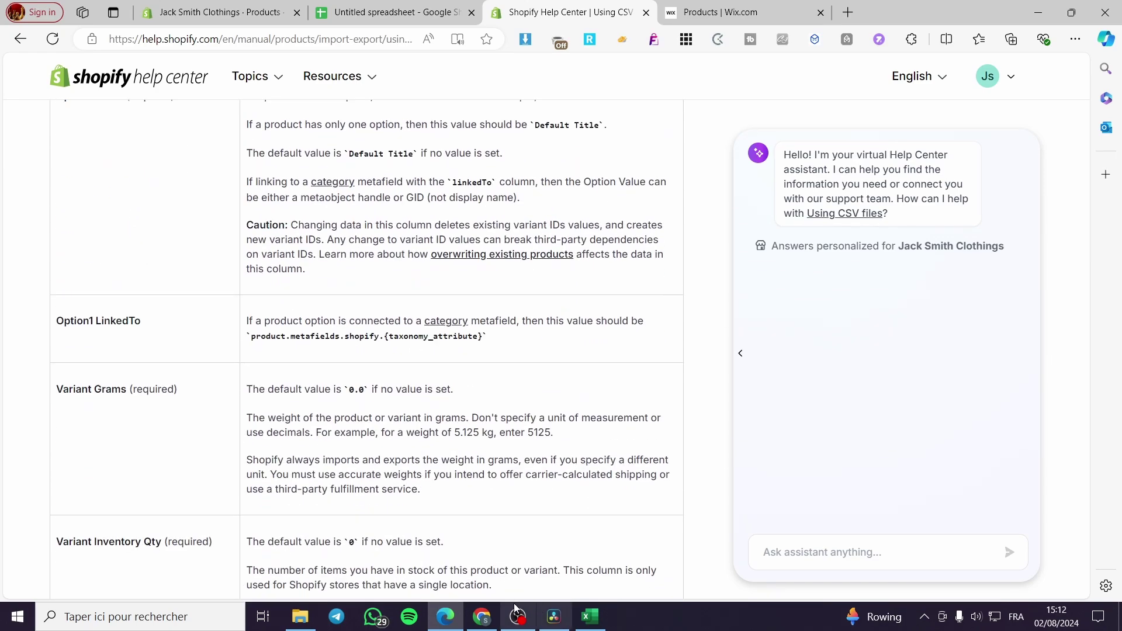
Switch to the product_template workbook in Excel, widen column A, and examine the header row and the example T-shirt row
{"action": "left_click", "coordinate": [602, 617]}
{"action": "left_click", "coordinate": [87, 202]}
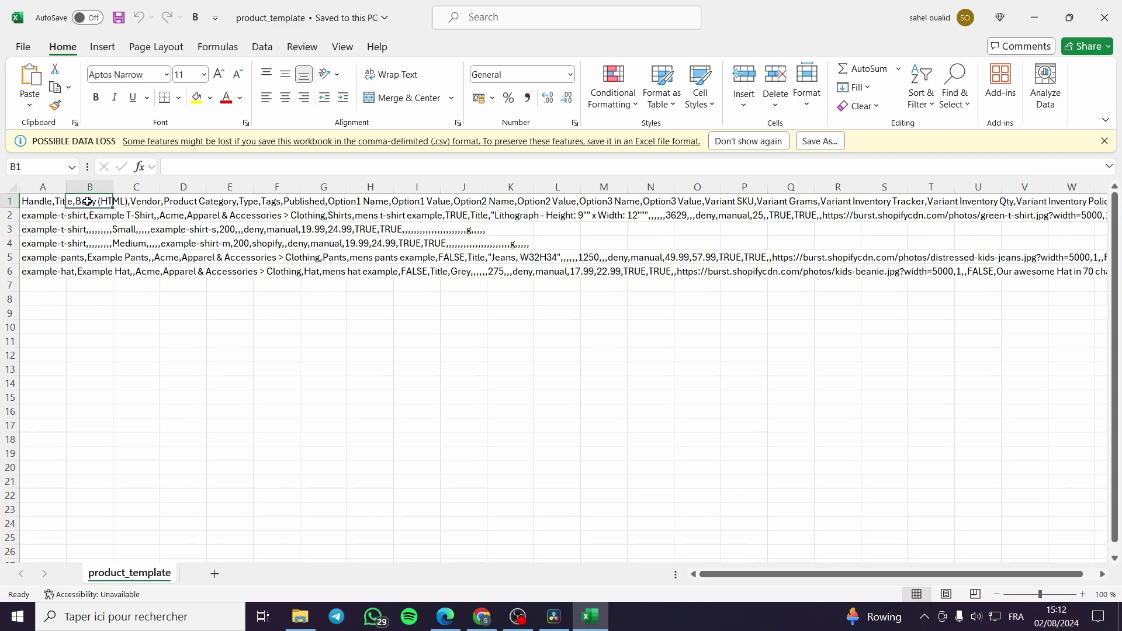
{"action": "left_click_drag", "start_coordinate": [67, 187], "coordinate": [1086, 187]}
{"action": "left_click_drag", "start_coordinate": [894, 574], "coordinate": [995, 574]}
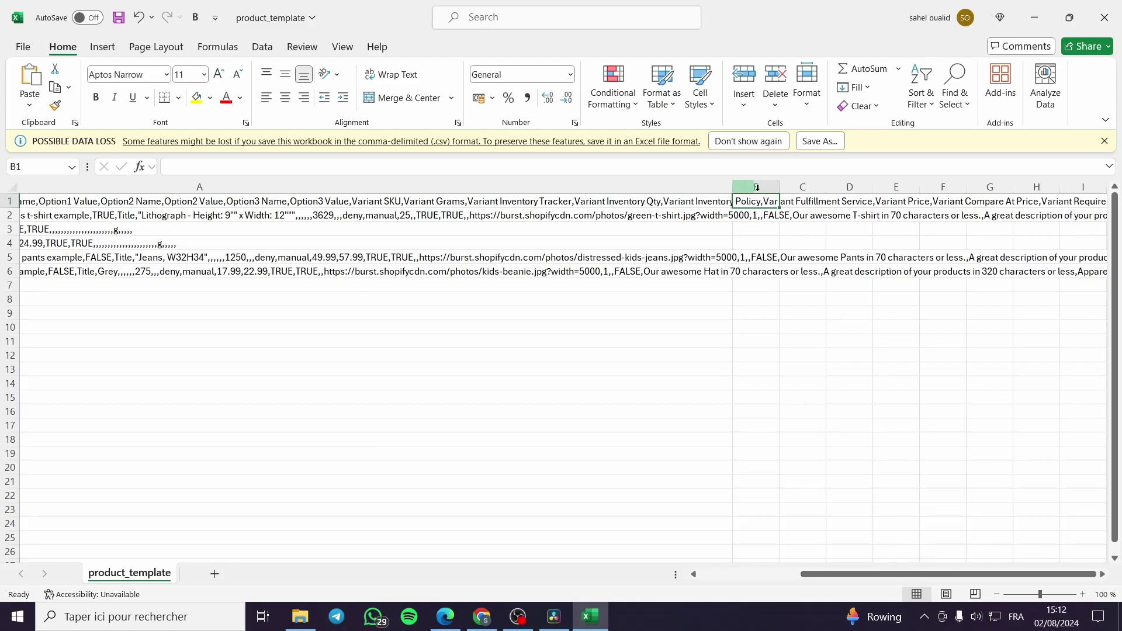
{"action": "double_click", "coordinate": [738, 188]}
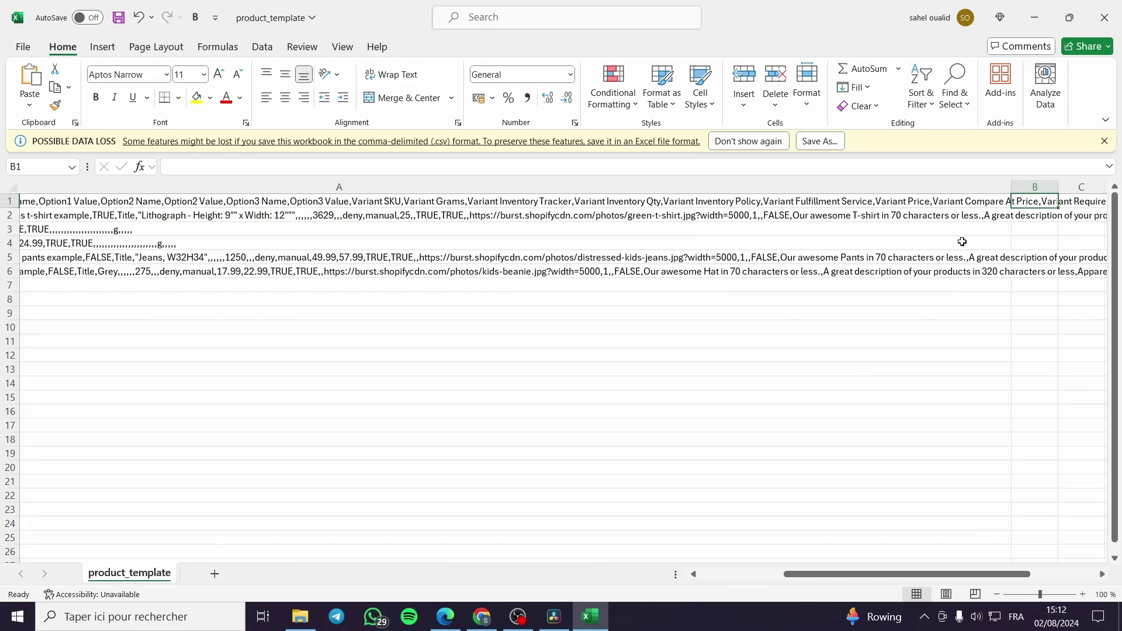
{"action": "left_click_drag", "start_coordinate": [1011, 186], "coordinate": [142, 187]}
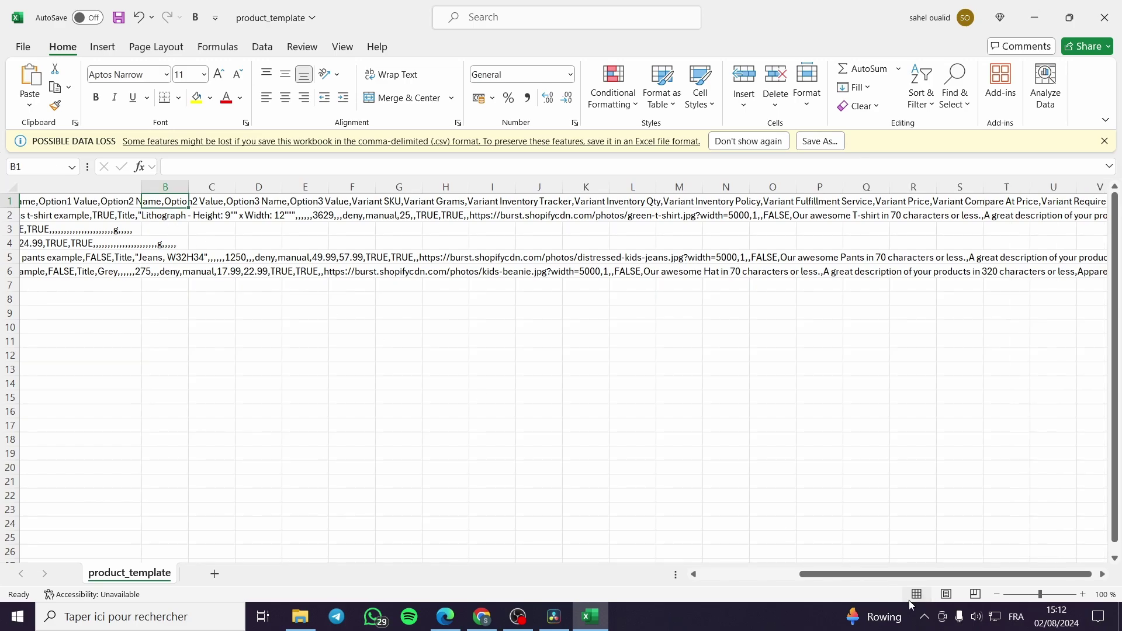
{"action": "left_click_drag", "start_coordinate": [909, 573], "coordinate": [806, 574]}
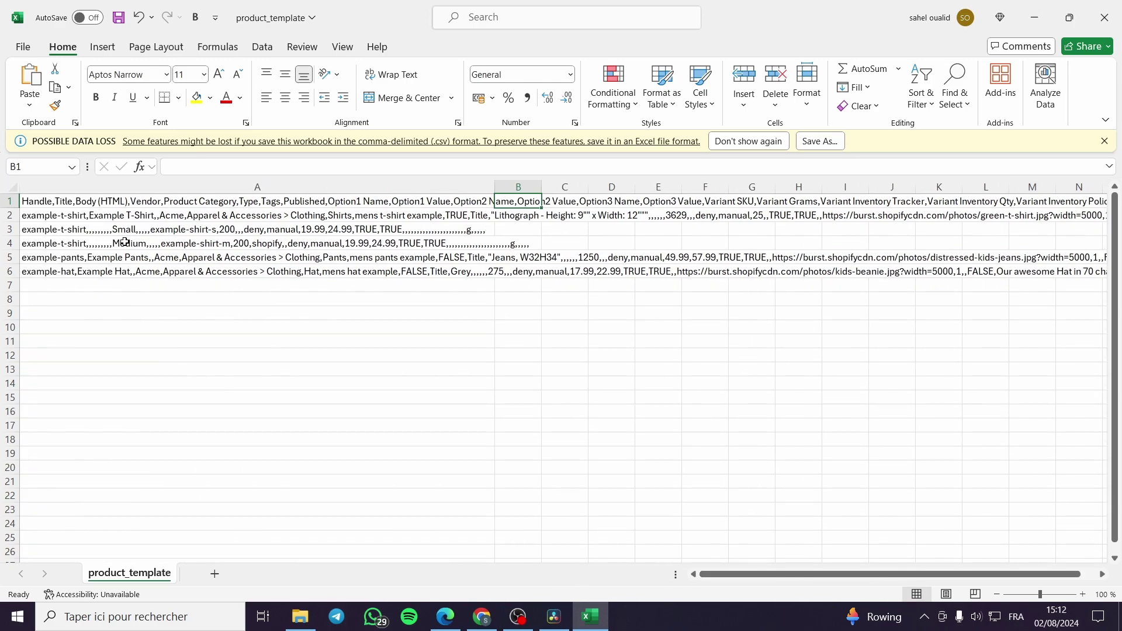
{"action": "left_click", "coordinate": [84, 214]}
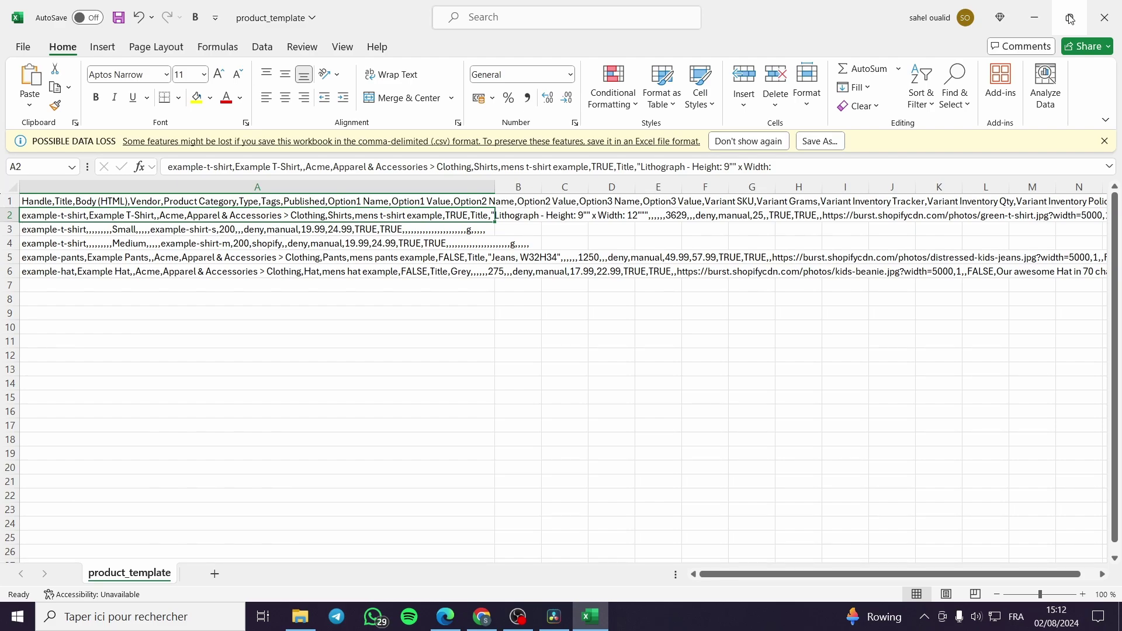
Return to the Help Center article and examine the column descriptions from Variant Grams through Gift Card
{"action": "left_click", "coordinate": [1034, 18]}
{"action": "scroll", "coordinate": [444, 392], "scroll_direction": "down", "scroll_amount": 6}
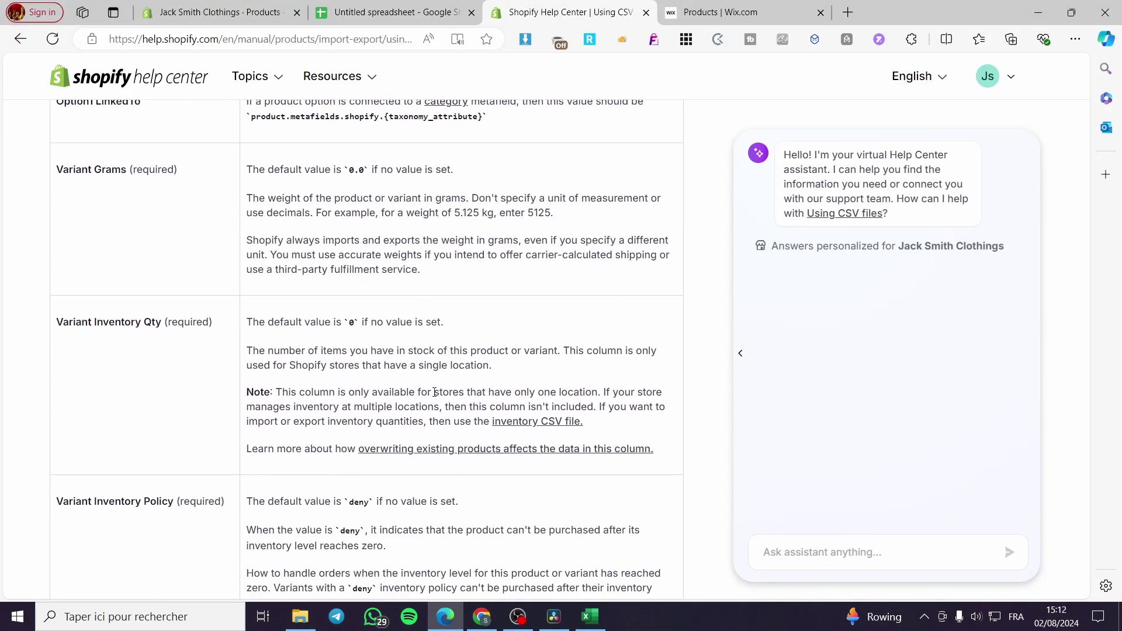
{"action": "scroll", "coordinate": [313, 423], "scroll_direction": "down", "scroll_amount": 12}
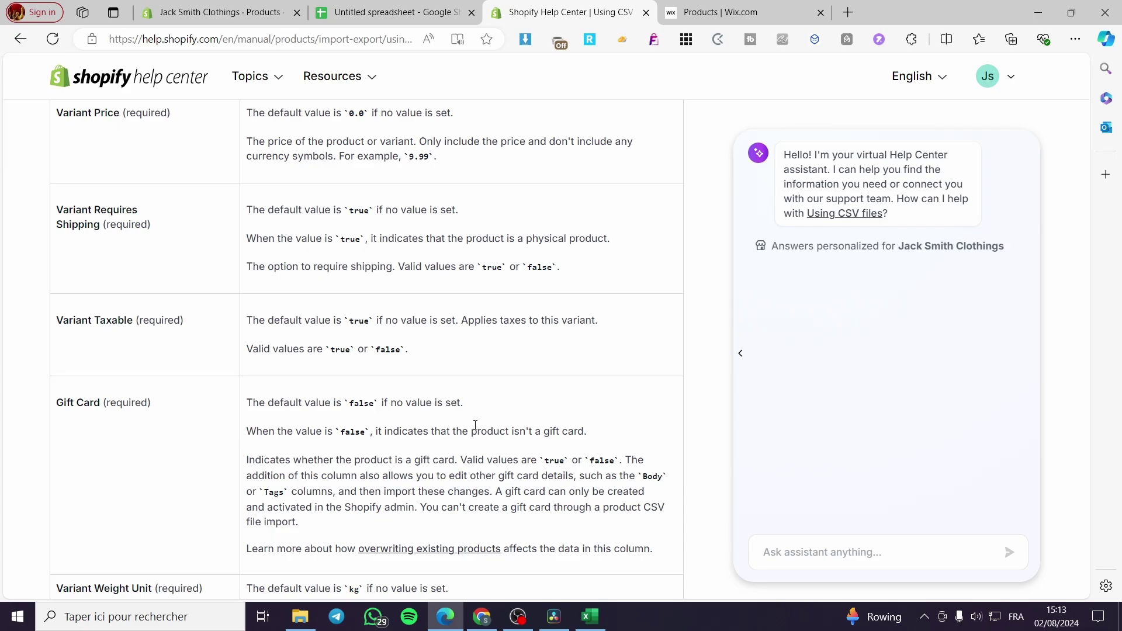
{"action": "scroll", "coordinate": [462, 412], "scroll_direction": "up", "scroll_amount": 12}
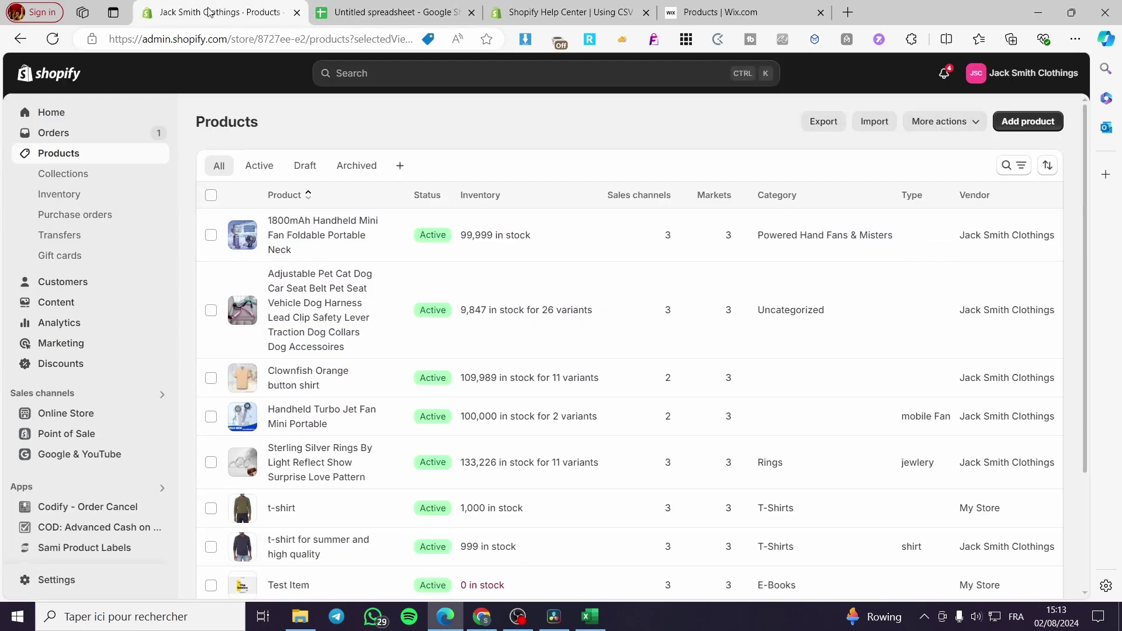
Start a CSV import from the store's Products page, add product_template.csv from the Downloads folder, and upload it for preview
{"action": "left_click", "coordinate": [211, 11]}
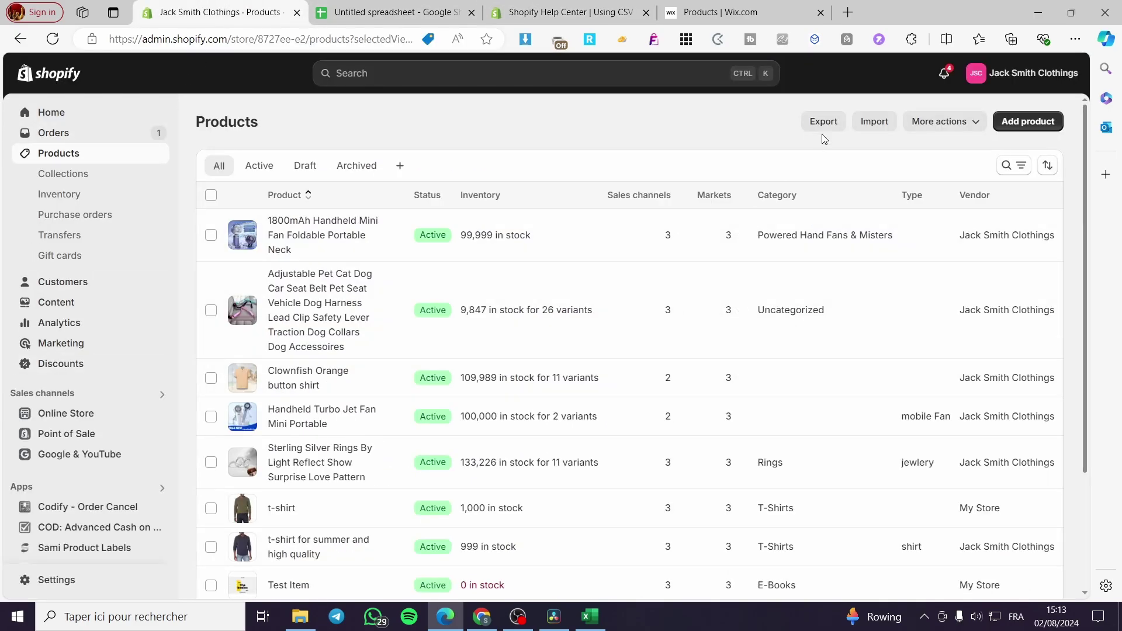
{"action": "left_click", "coordinate": [876, 124]}
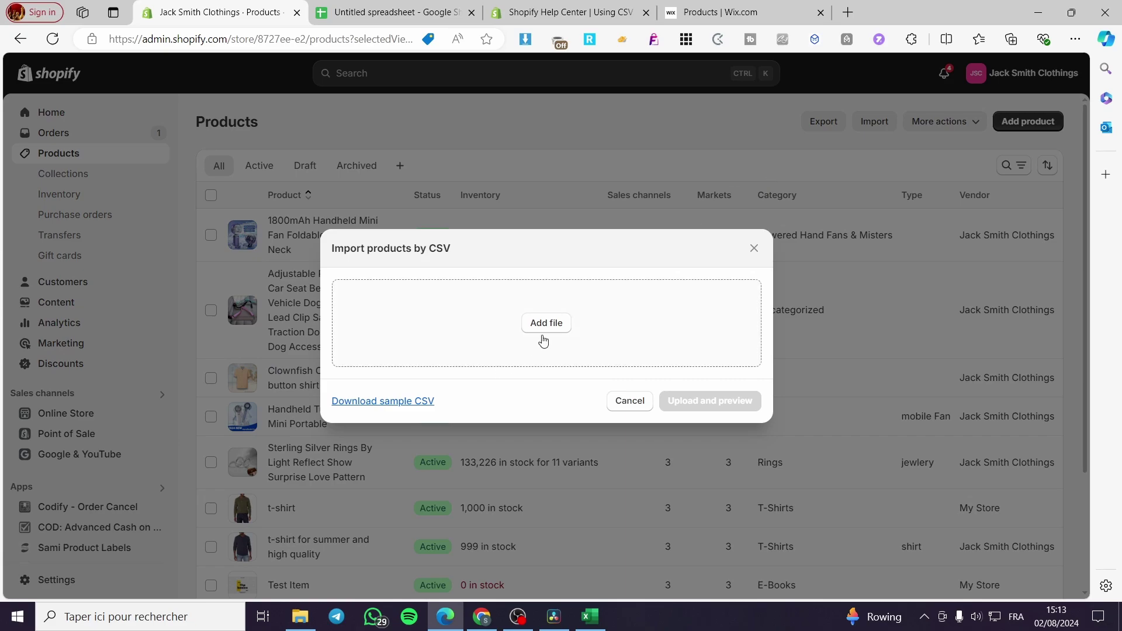
{"action": "left_click", "coordinate": [540, 337]}
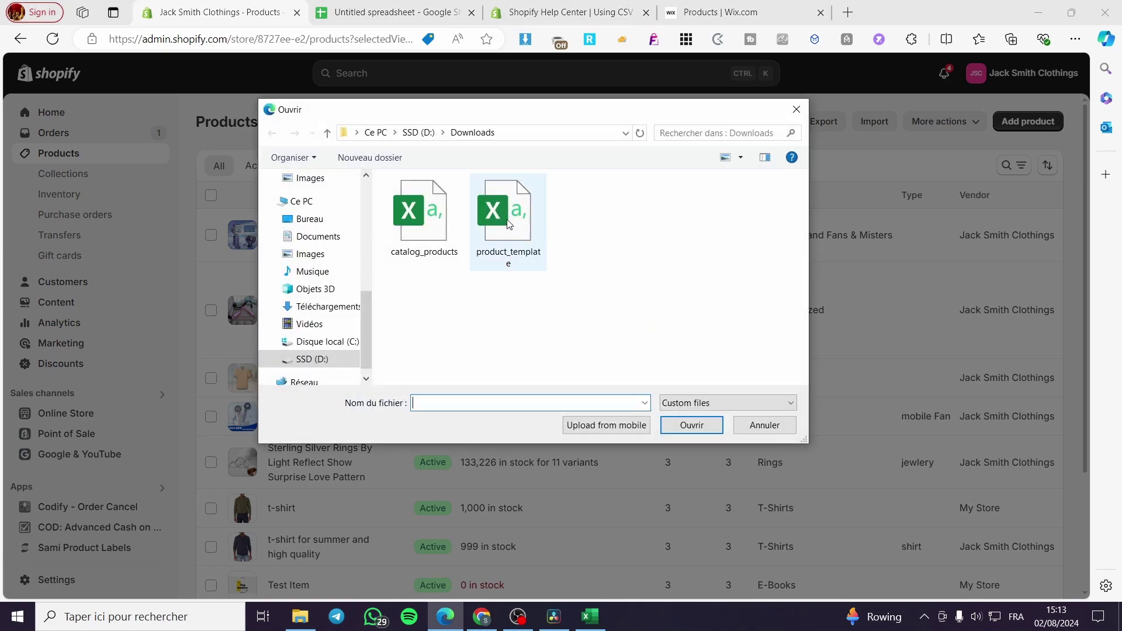
{"action": "left_click", "coordinate": [509, 225]}
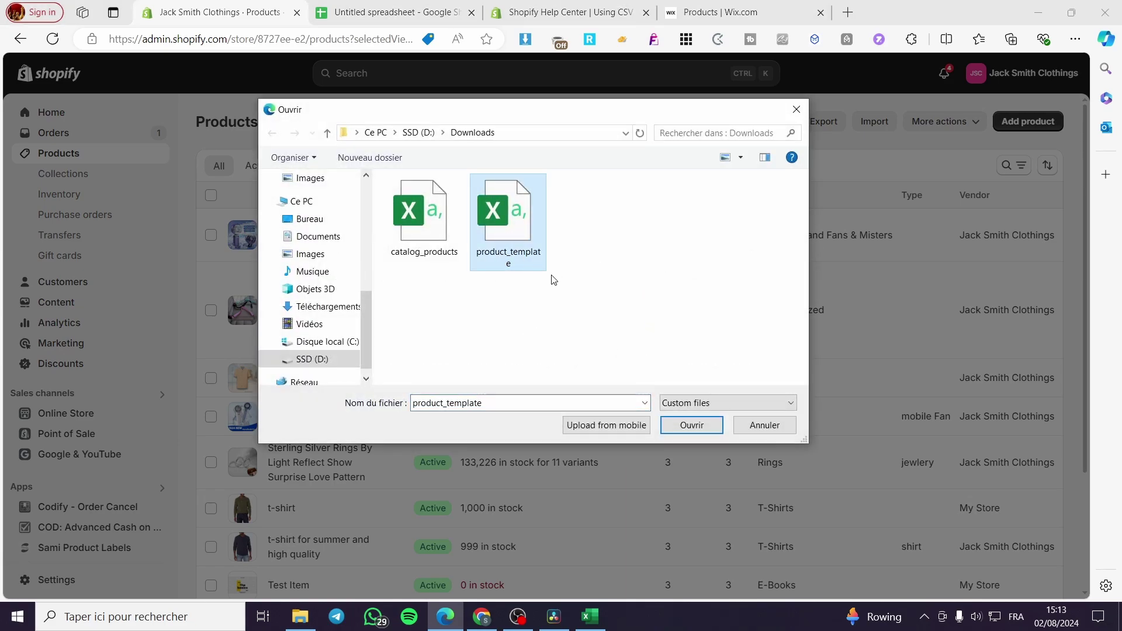
{"action": "left_click", "coordinate": [709, 426]}
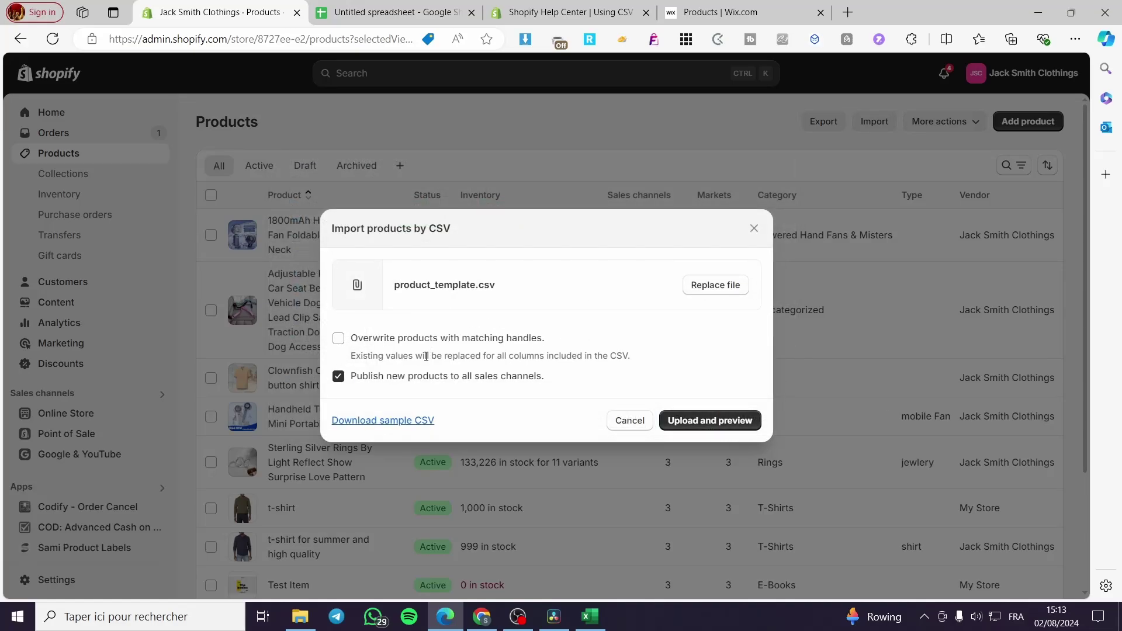
{"action": "left_click", "coordinate": [710, 424]}
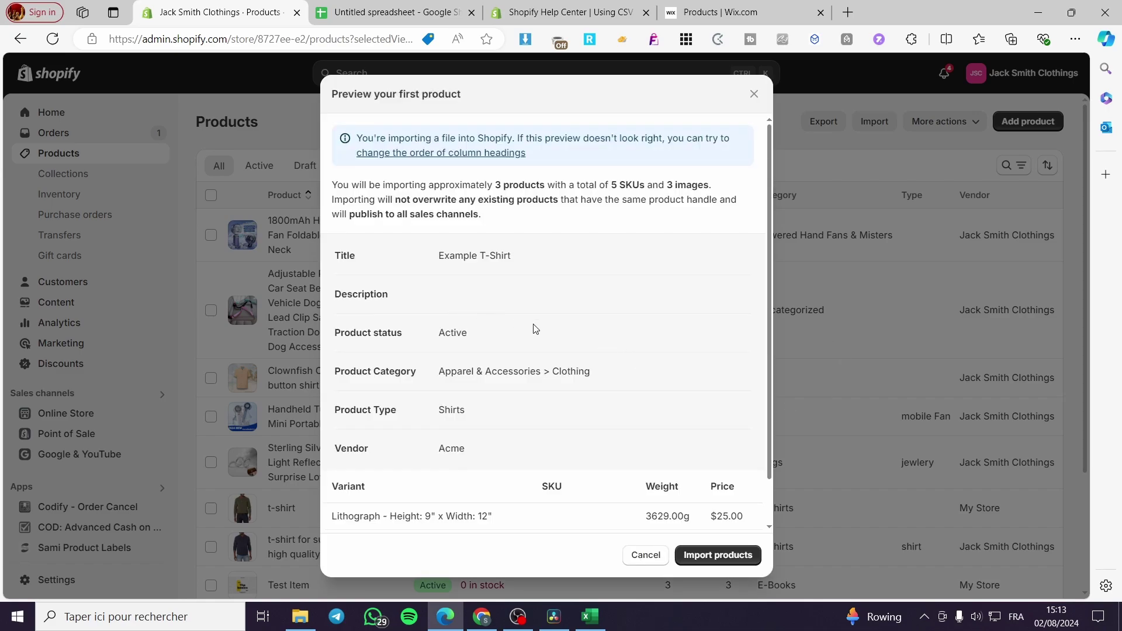
Compare the import preview of Example T-Shirt and its variants with the header and example T-shirt rows of the product_template workbook in Excel
{"action": "scroll", "coordinate": [678, 438], "scroll_direction": "down", "scroll_amount": 1}
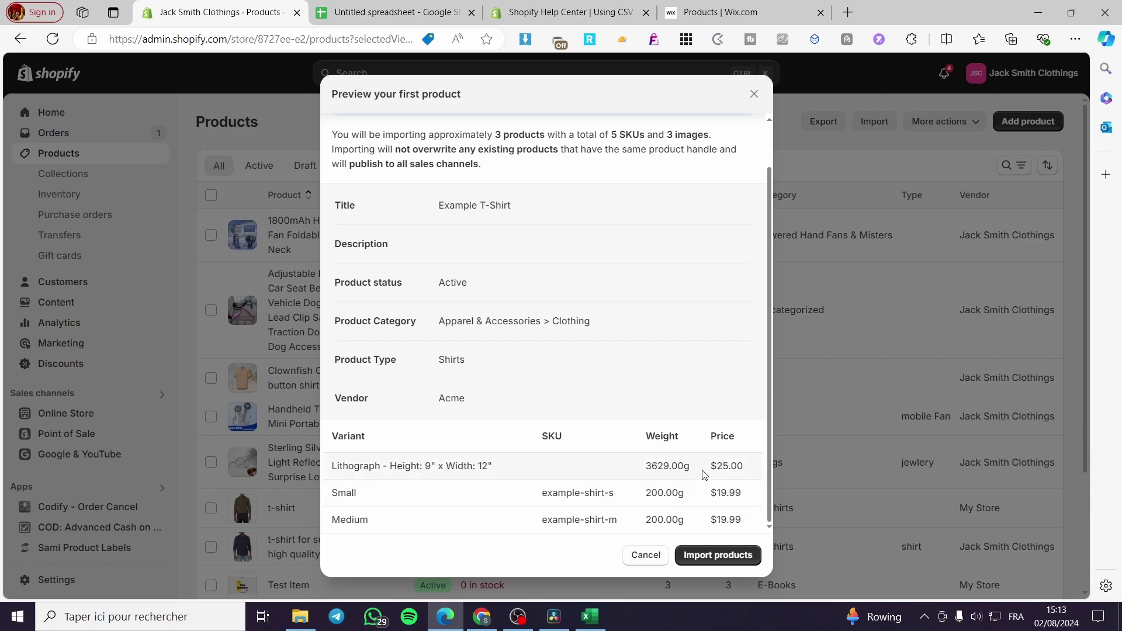
{"action": "scroll", "coordinate": [425, 525], "scroll_direction": "up", "scroll_amount": 1}
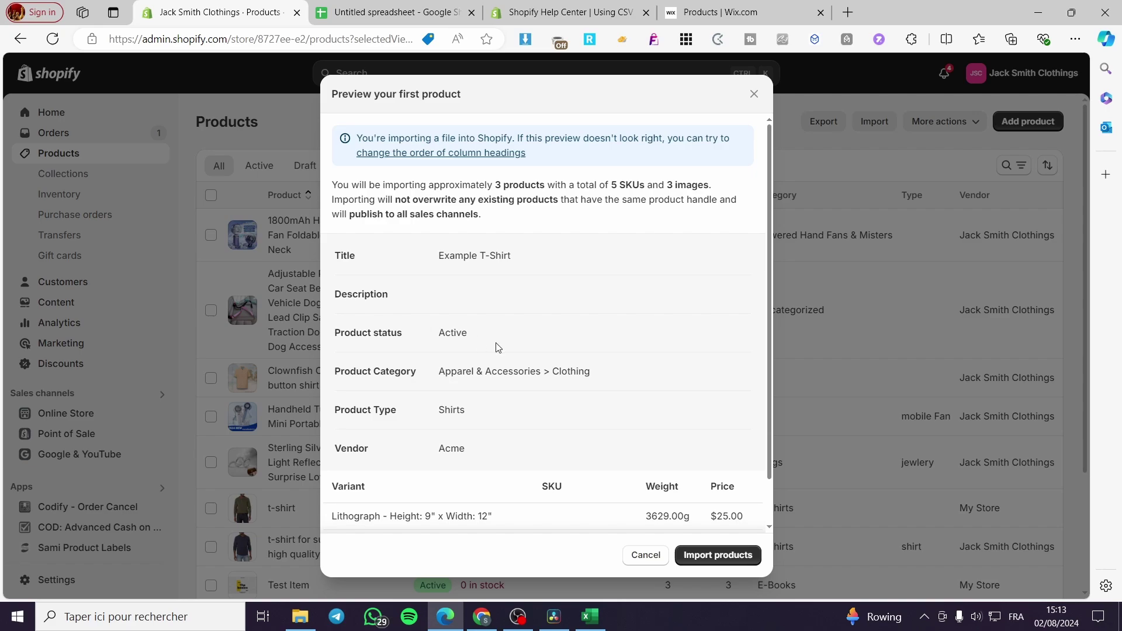
{"action": "left_click", "coordinate": [590, 614]}
{"action": "left_click", "coordinate": [567, 201]}
{"action": "left_click", "coordinate": [785, 205]}
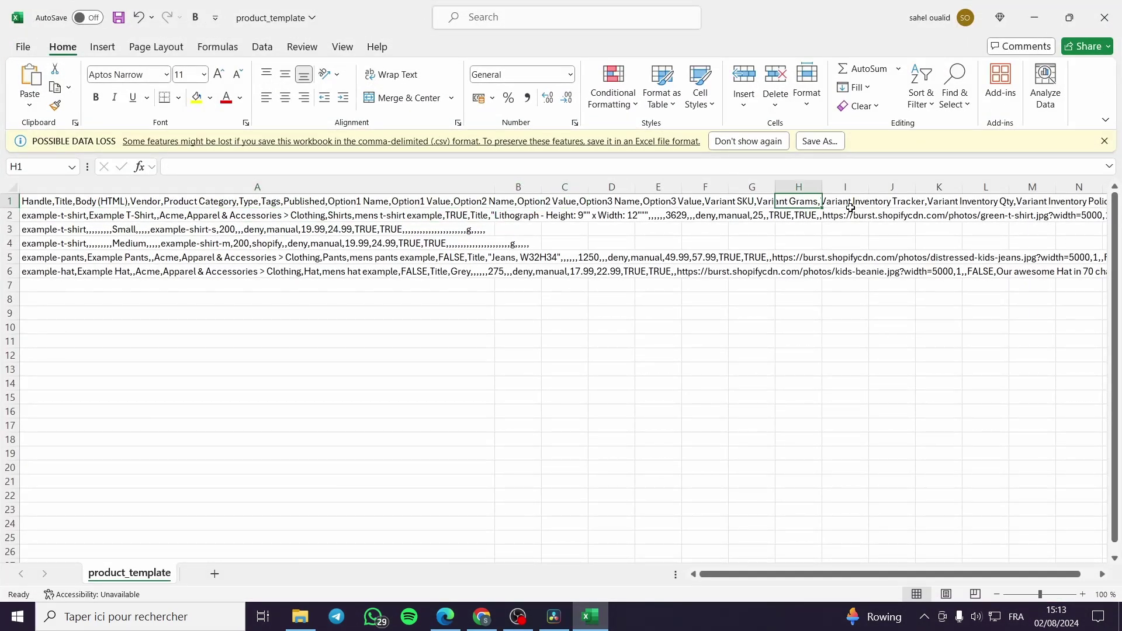
{"action": "left_click", "coordinate": [455, 615]}
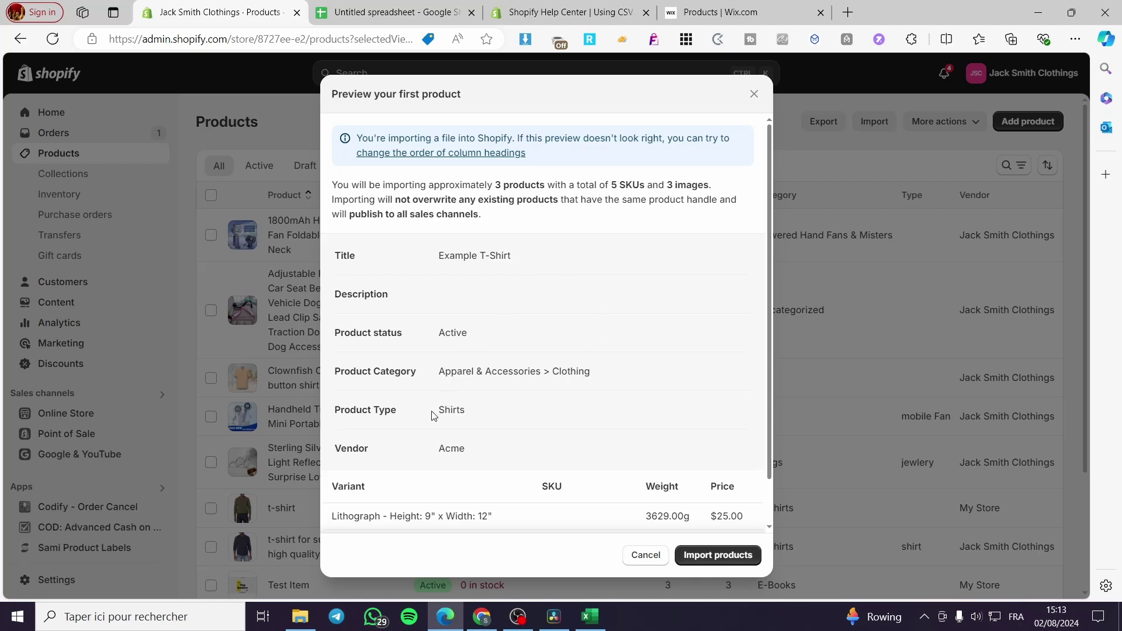
{"action": "scroll", "coordinate": [484, 439], "scroll_direction": "down", "scroll_amount": 1}
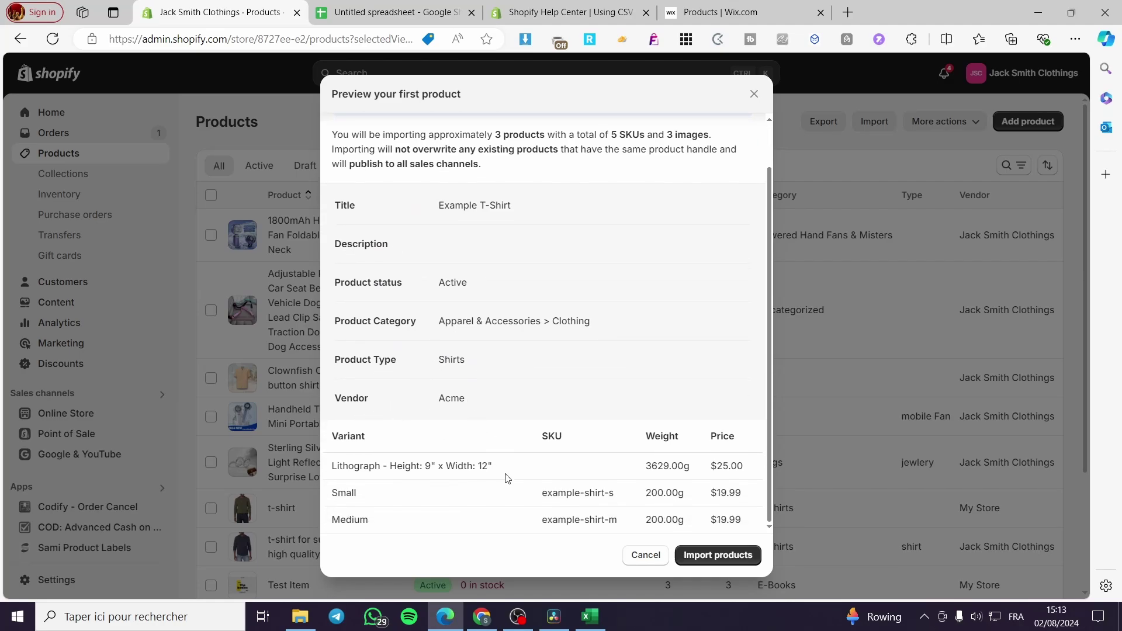
{"action": "left_click", "coordinate": [590, 616]}
{"action": "left_click", "coordinate": [141, 205]}
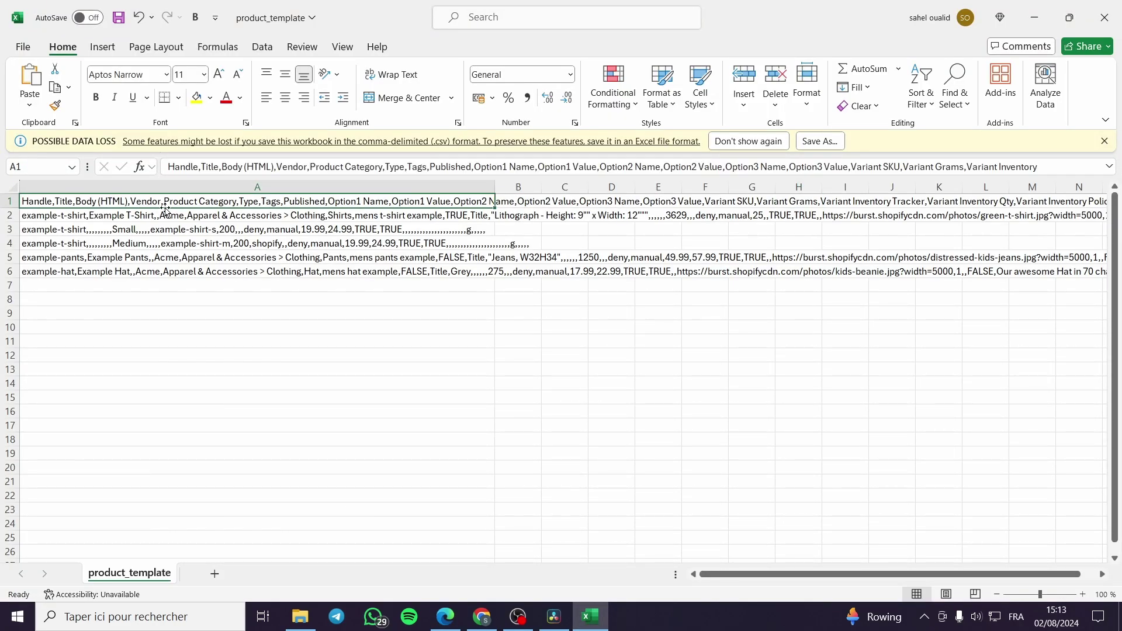
{"action": "left_click", "coordinate": [154, 215]}
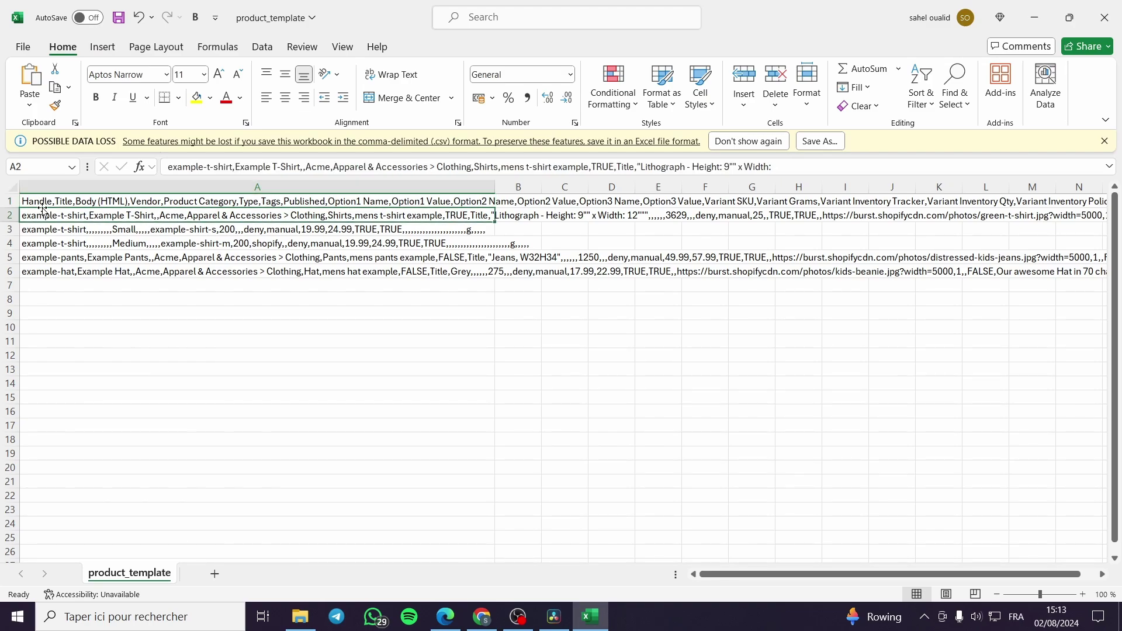
{"action": "left_click", "coordinate": [66, 201]}
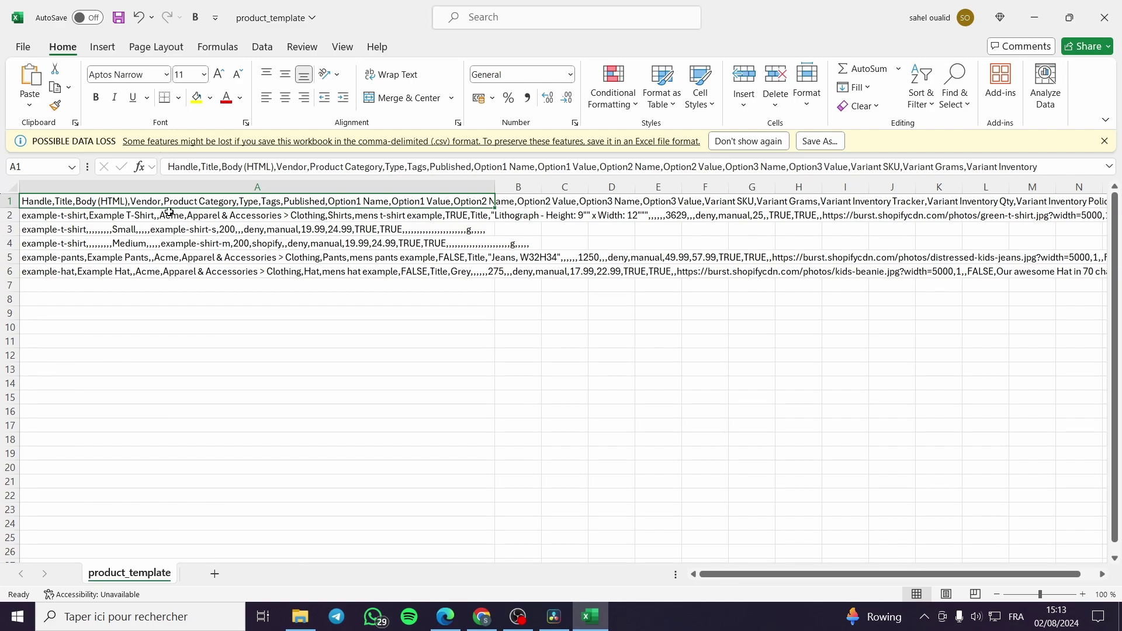
Return to the Shopify import preview, import the products, and review the example items in the product list
{"action": "left_click", "coordinate": [446, 616]}
{"action": "left_click", "coordinate": [736, 556]}
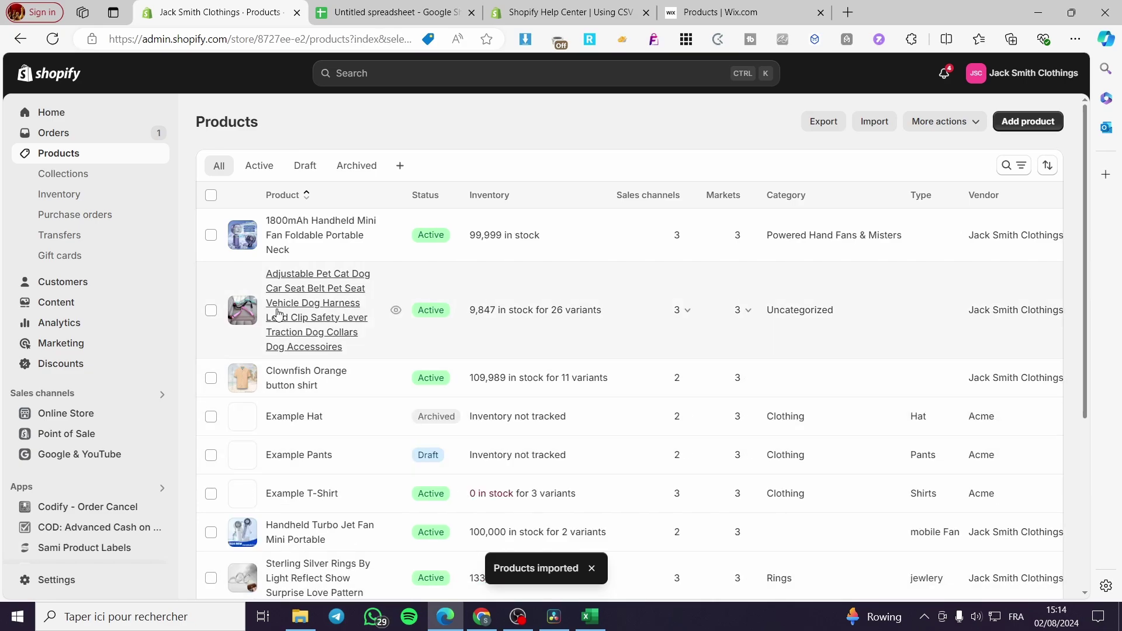
{"action": "scroll", "coordinate": [383, 320], "scroll_direction": "down", "scroll_amount": 1}
{"action": "scroll", "coordinate": [382, 320], "scroll_direction": "down", "scroll_amount": 5}
{"action": "scroll", "coordinate": [388, 318], "scroll_direction": "up", "scroll_amount": 6}
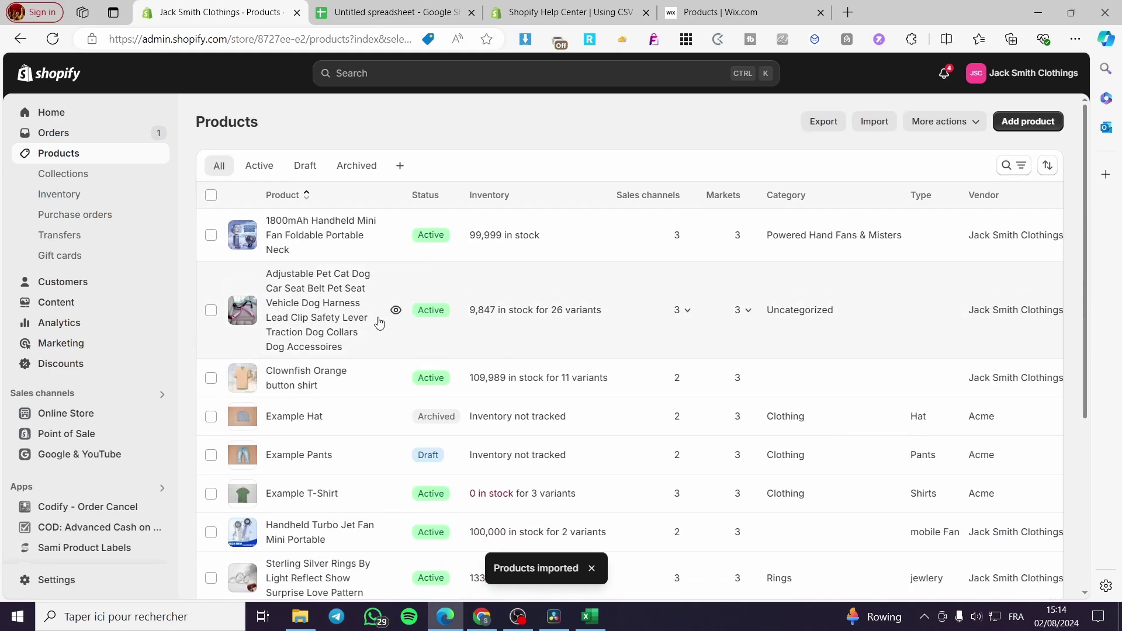
{"action": "scroll", "coordinate": [388, 313], "scroll_direction": "down", "scroll_amount": 2}
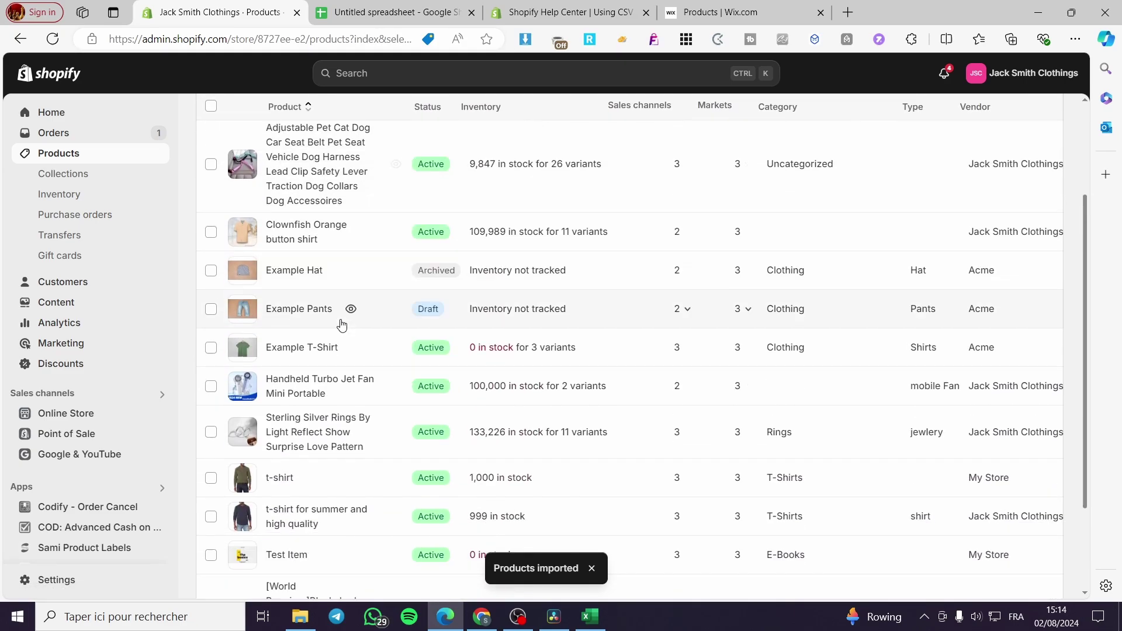
Open the Example T-Shirt product, examine its media, category and variants, and compare them with the product_template workbook in Excel
{"action": "left_click", "coordinate": [301, 351]}
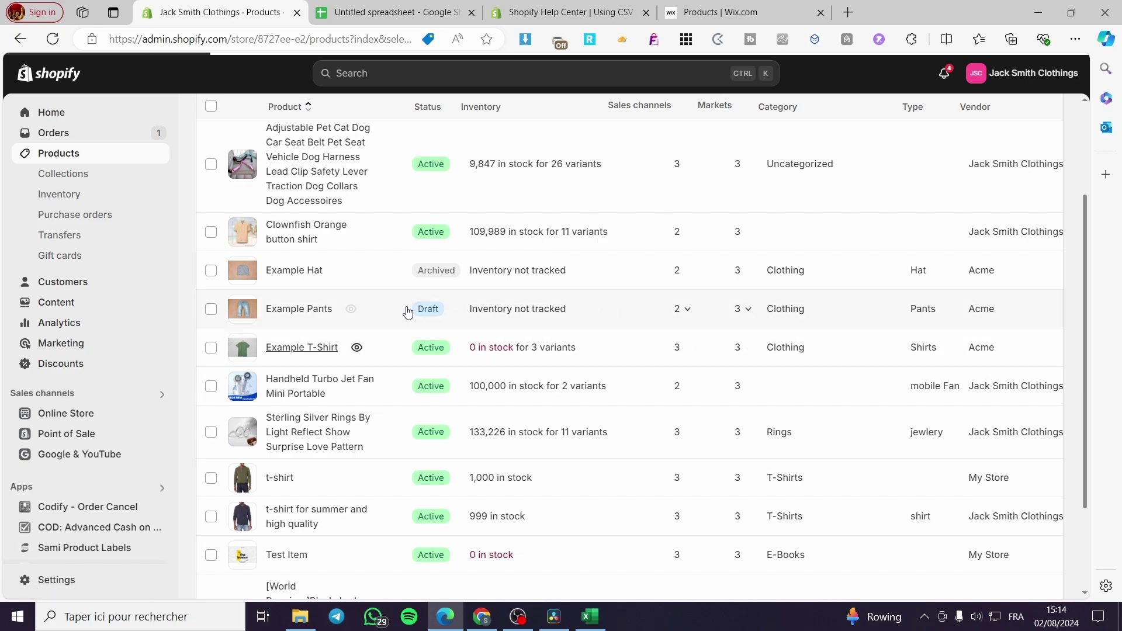
{"action": "left_click", "coordinate": [299, 349]}
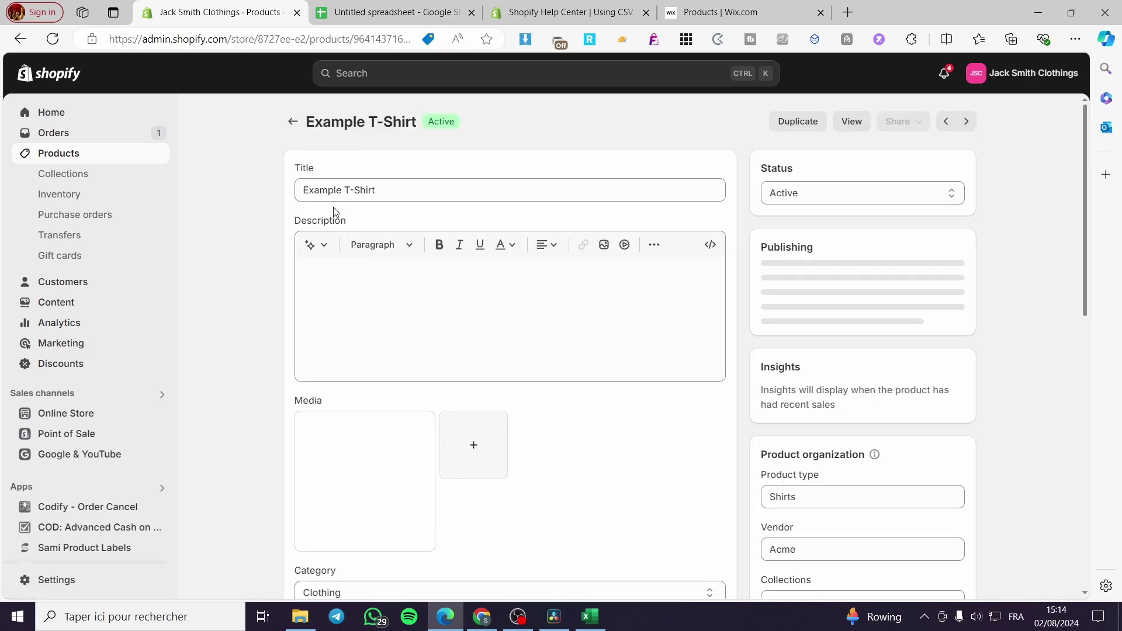
{"action": "scroll", "coordinate": [386, 363], "scroll_direction": "down", "scroll_amount": 3}
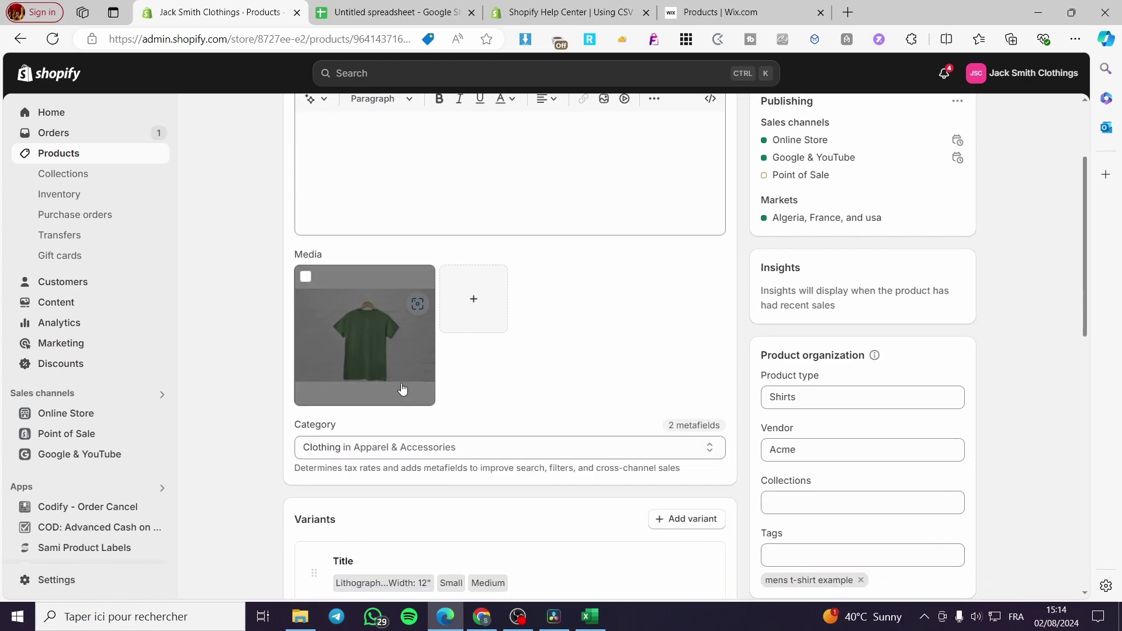
{"action": "scroll", "coordinate": [383, 342], "scroll_direction": "down", "scroll_amount": 2}
{"action": "left_click", "coordinate": [590, 616]}
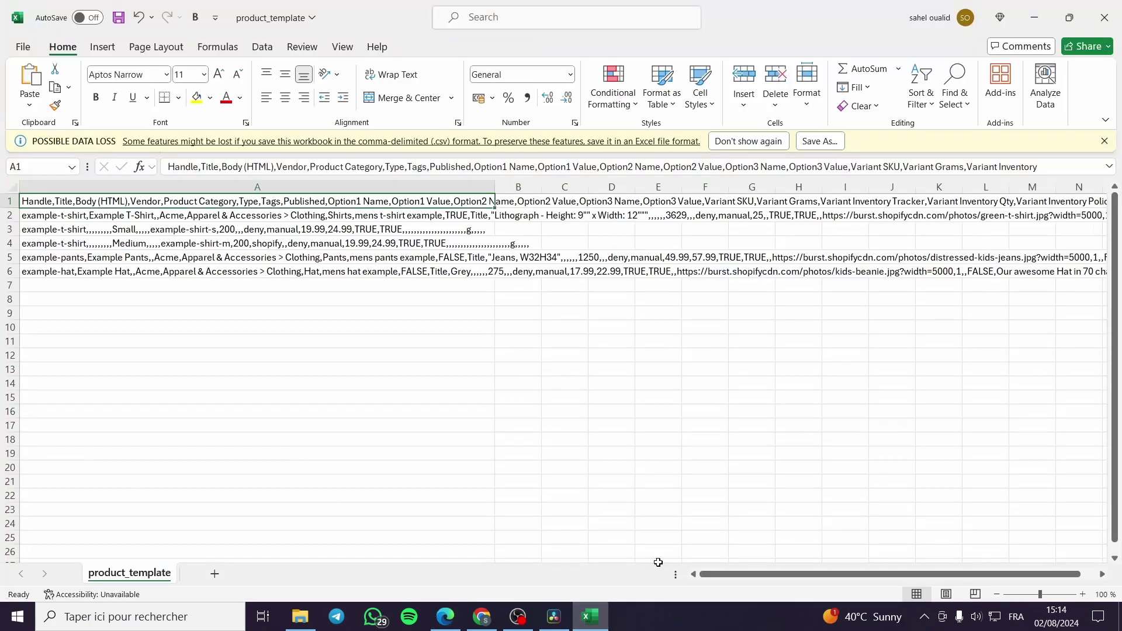
{"action": "left_click_drag", "start_coordinate": [829, 573], "coordinate": [988, 570]}
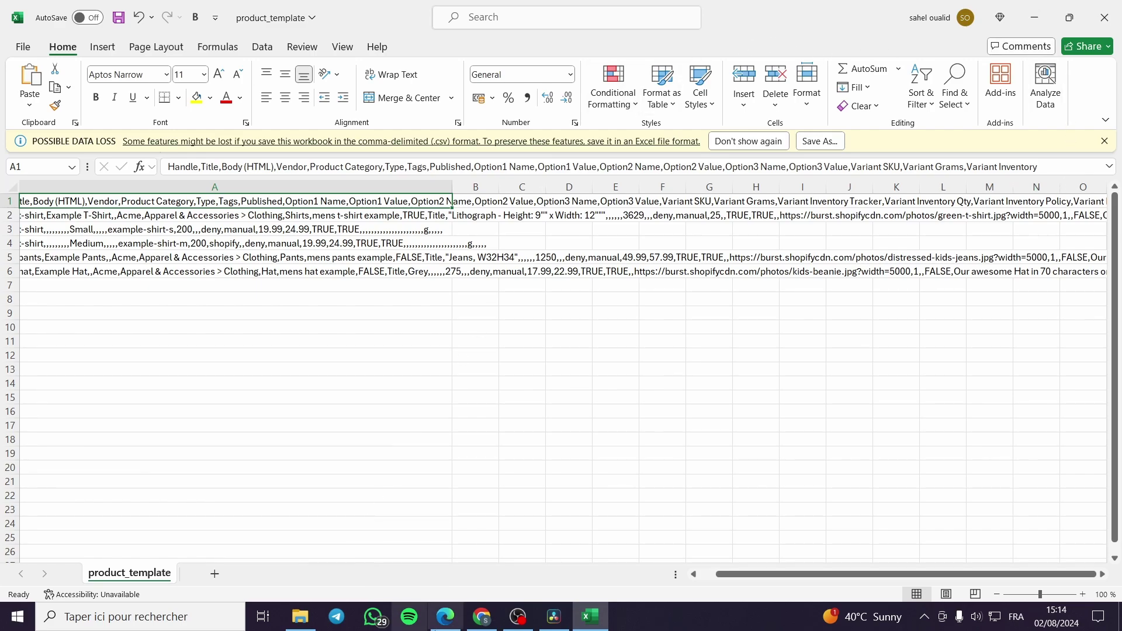
Return to the Shopify admin, open the store's content files, and copy the link of the kids-beanie image
{"action": "left_click", "coordinate": [433, 610]}
{"action": "scroll", "coordinate": [183, 279], "scroll_direction": "up", "scroll_amount": 5}
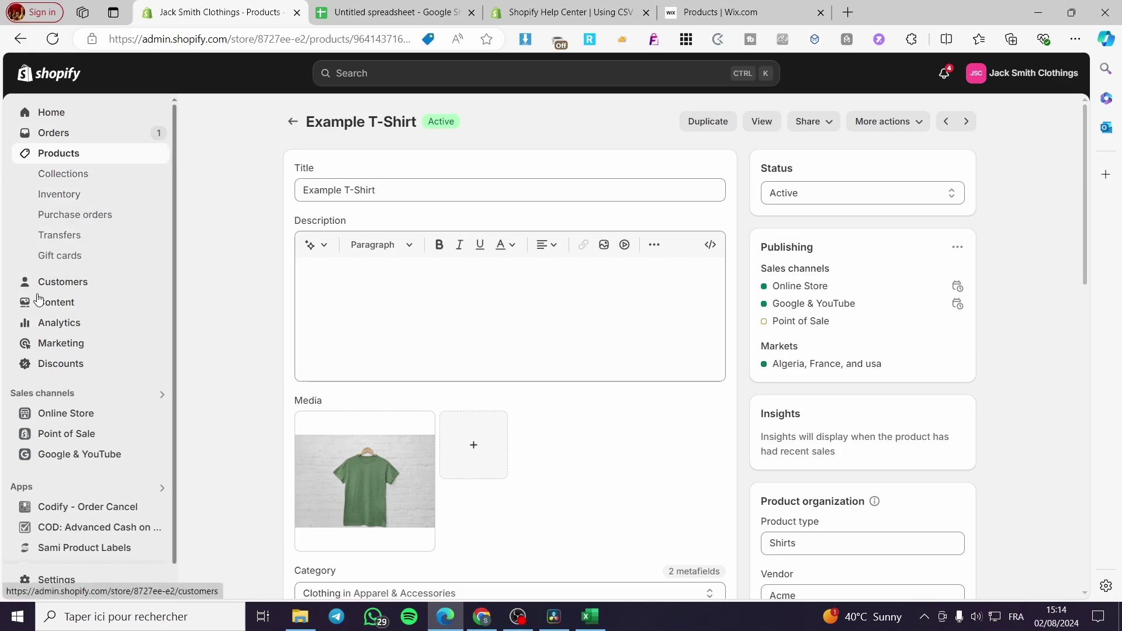
{"action": "left_click", "coordinate": [69, 305]}
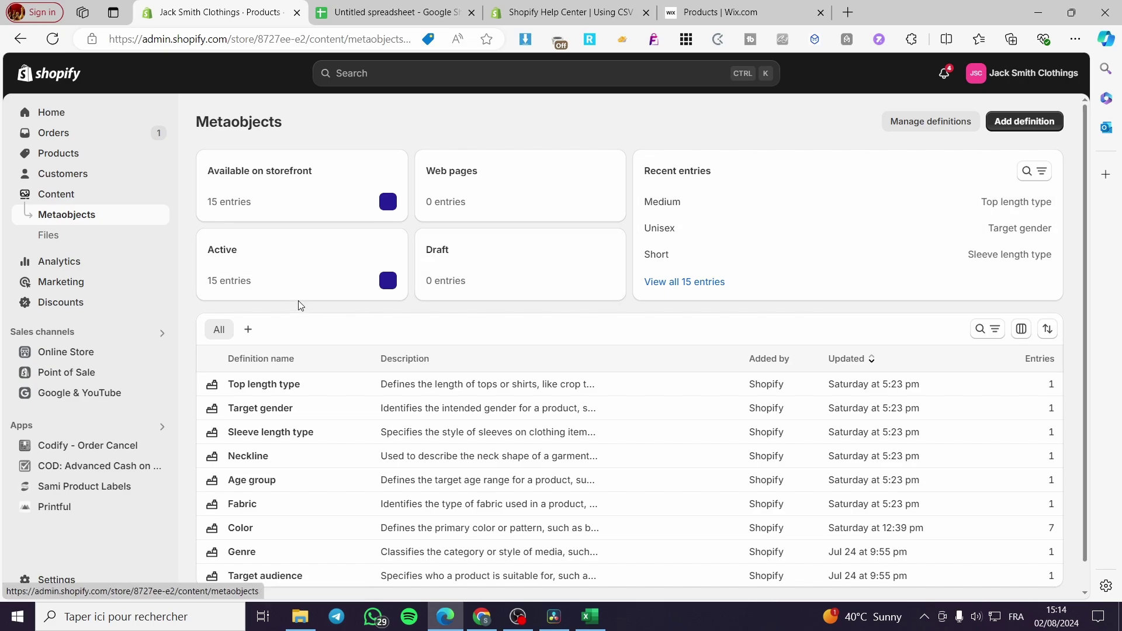
{"action": "left_click", "coordinate": [107, 240]}
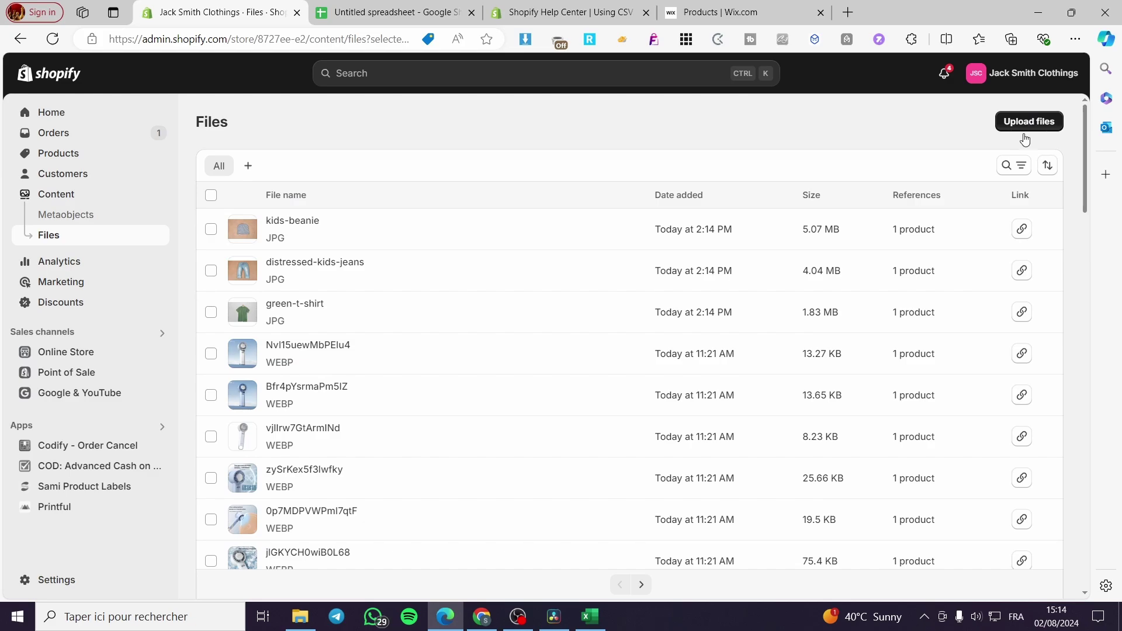
{"action": "left_click", "coordinate": [1039, 123]}
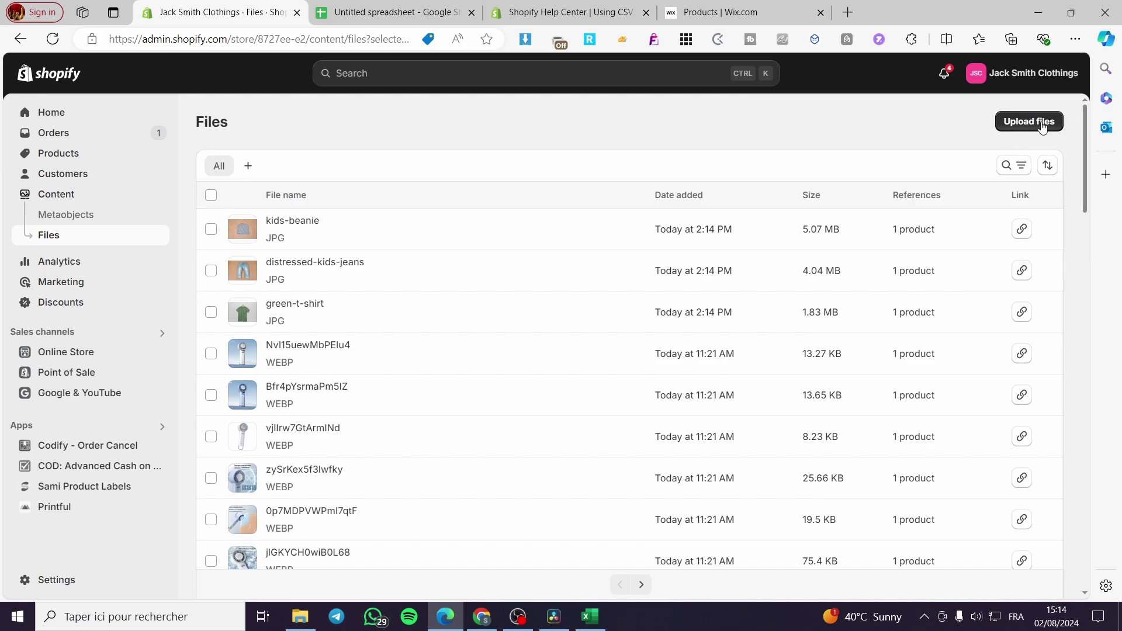
{"action": "left_click", "coordinate": [1021, 230]}
Switch to the product_template workbook in Excel and examine the image URLs in the T-shirt and hat rows
{"action": "left_click", "coordinate": [590, 617]}
{"action": "left_click", "coordinate": [774, 213]}
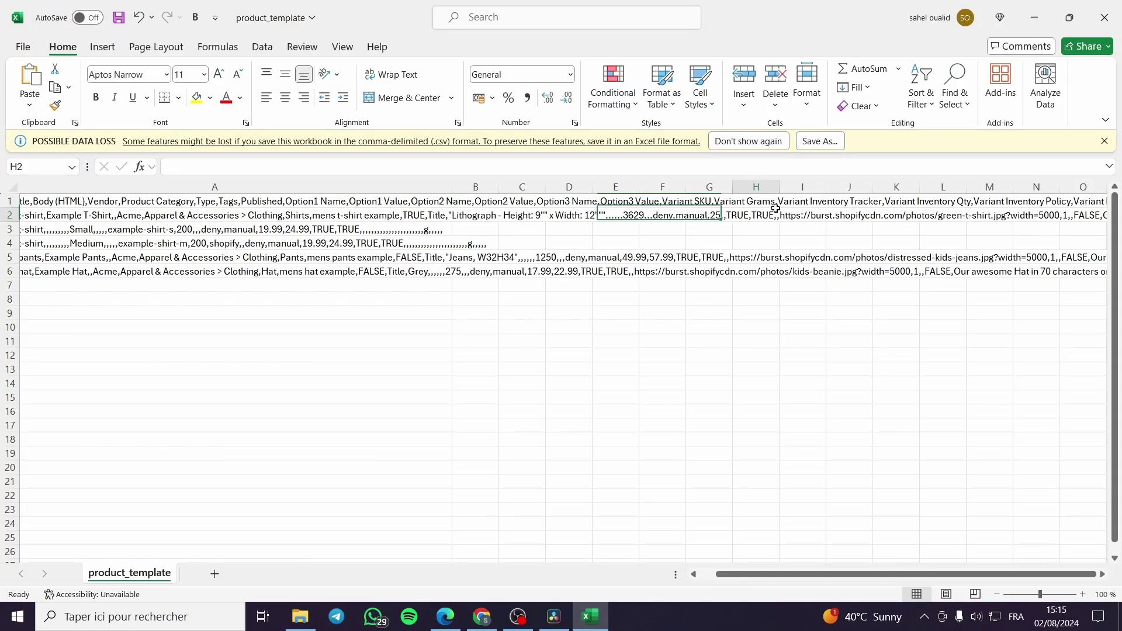
{"action": "left_click", "coordinate": [659, 274]}
{"action": "left_click", "coordinate": [708, 276]}
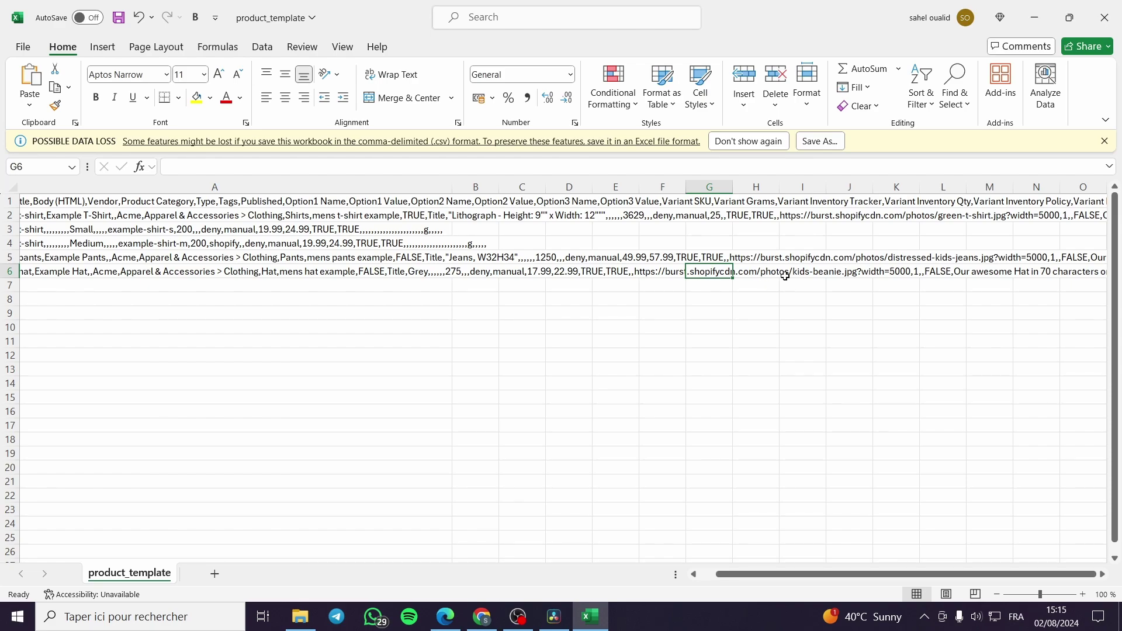
{"action": "left_click", "coordinate": [691, 302]}
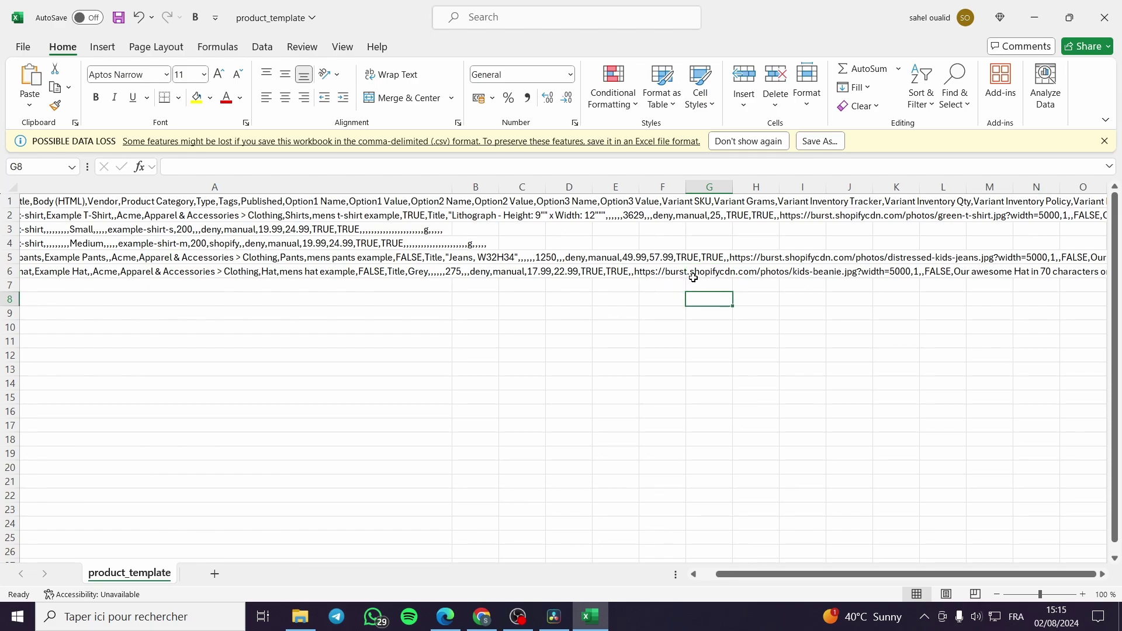
{"action": "left_click", "coordinate": [800, 277]}
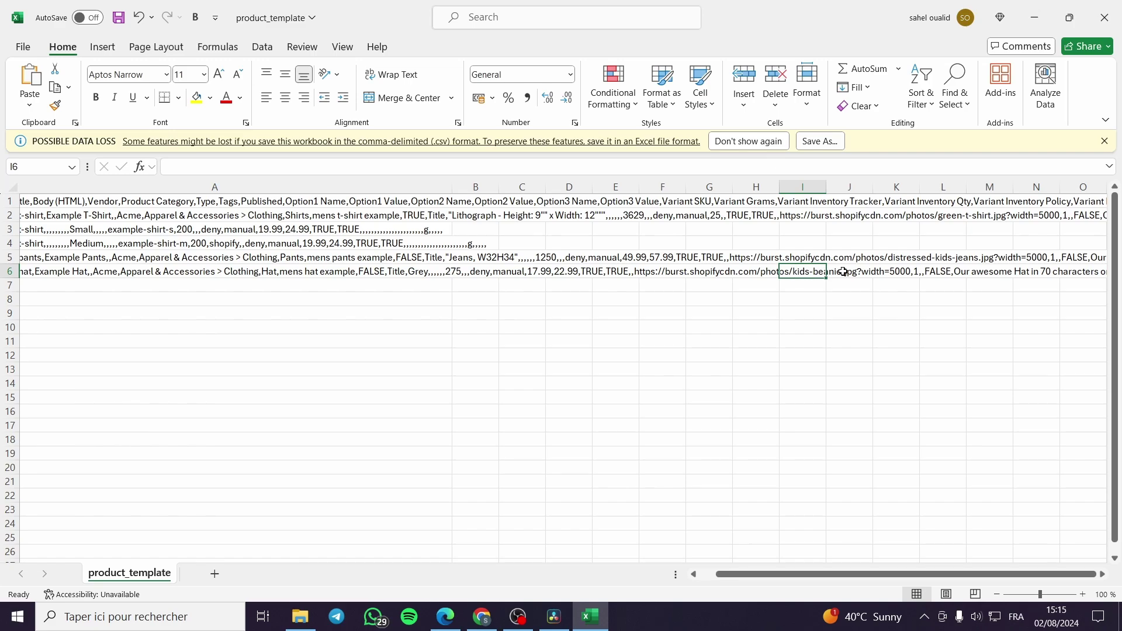
{"action": "left_click", "coordinate": [843, 272]}
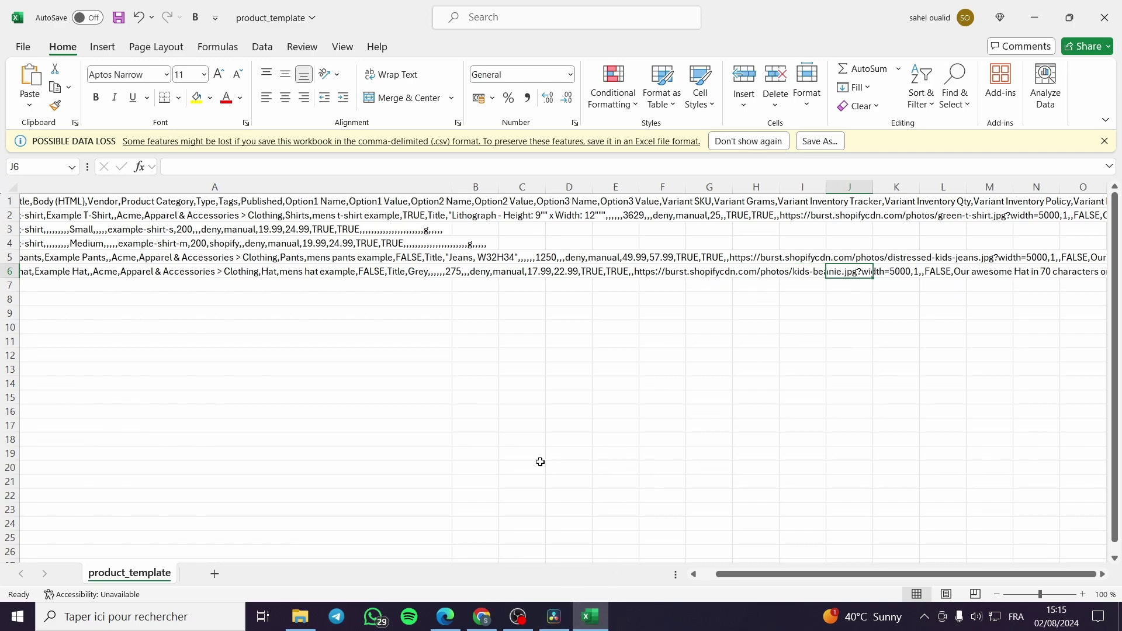
Return to the store's Products page and review the status and details of Example Hat, Example Pants and Example T-Shirt
{"action": "left_click", "coordinate": [437, 616]}
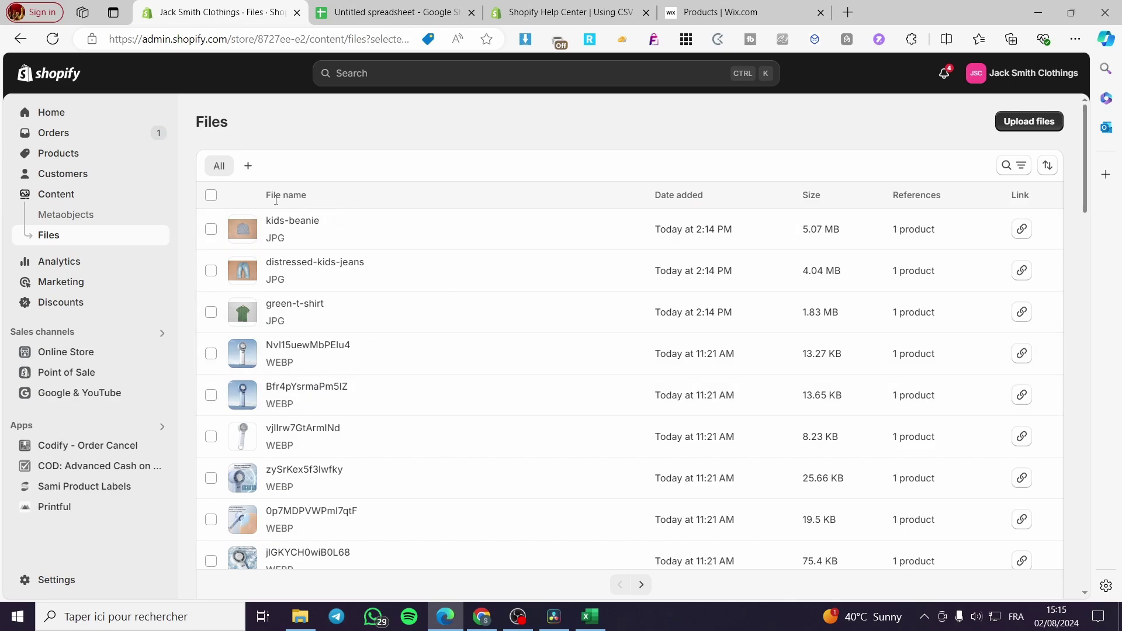
{"action": "left_click", "coordinate": [56, 153]}
{"action": "scroll", "coordinate": [438, 351], "scroll_direction": "down", "scroll_amount": 3}
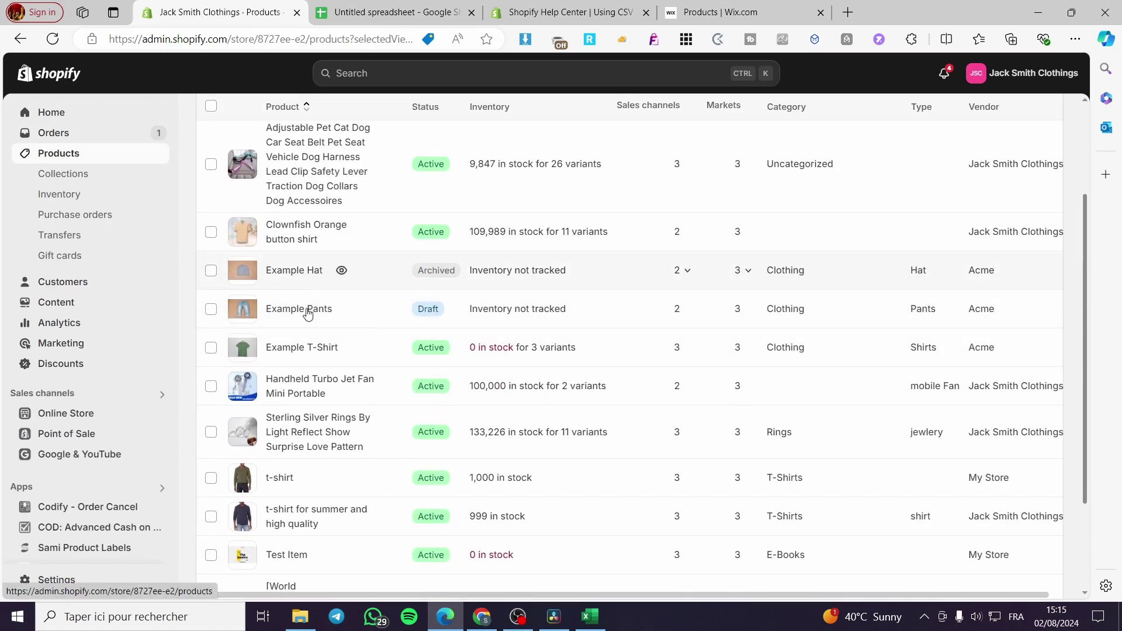
{"action": "scroll", "coordinate": [759, 351], "scroll_direction": "up", "scroll_amount": 3}
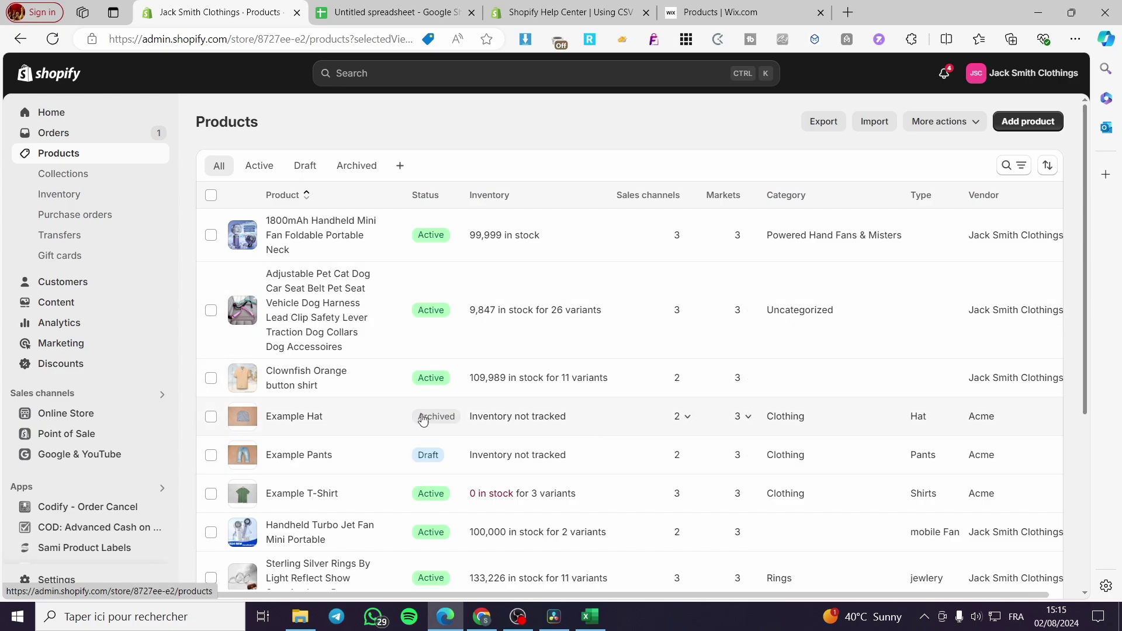
{"action": "scroll", "coordinate": [1057, 401], "scroll_direction": "down", "scroll_amount": 5}
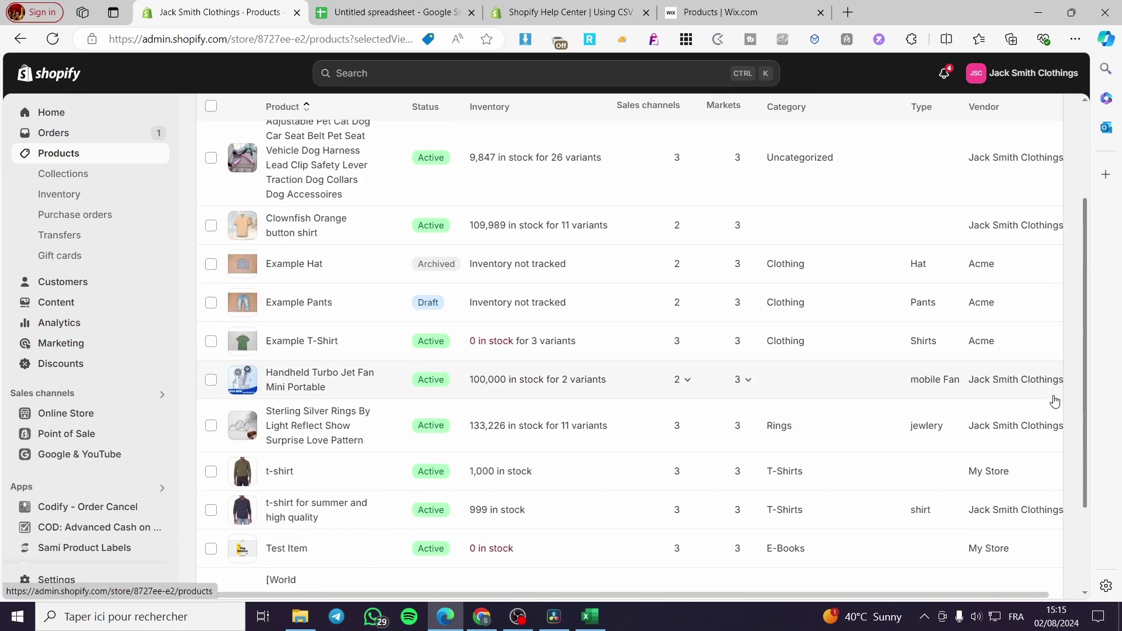
{"action": "scroll", "coordinate": [760, 415], "scroll_direction": "up", "scroll_amount": 5}
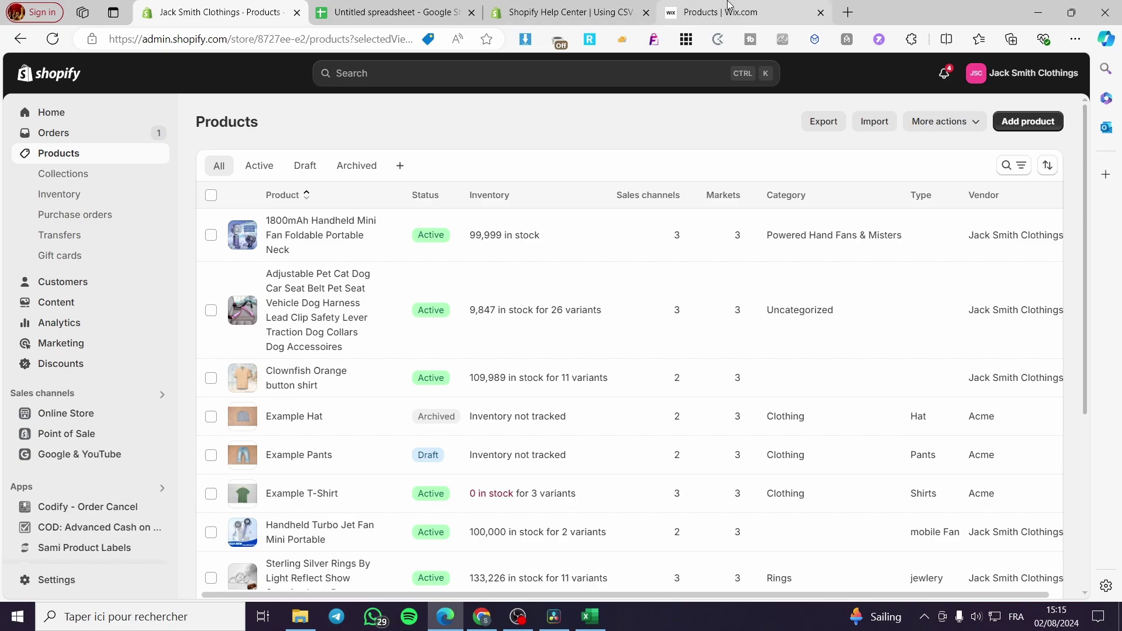
Switch to the Help Center article and examine the required columns down to Status and the optional columns from Title through Option3 Value
{"action": "left_click", "coordinate": [535, 14]}
{"action": "scroll", "coordinate": [461, 382], "scroll_direction": "down", "scroll_amount": 15}
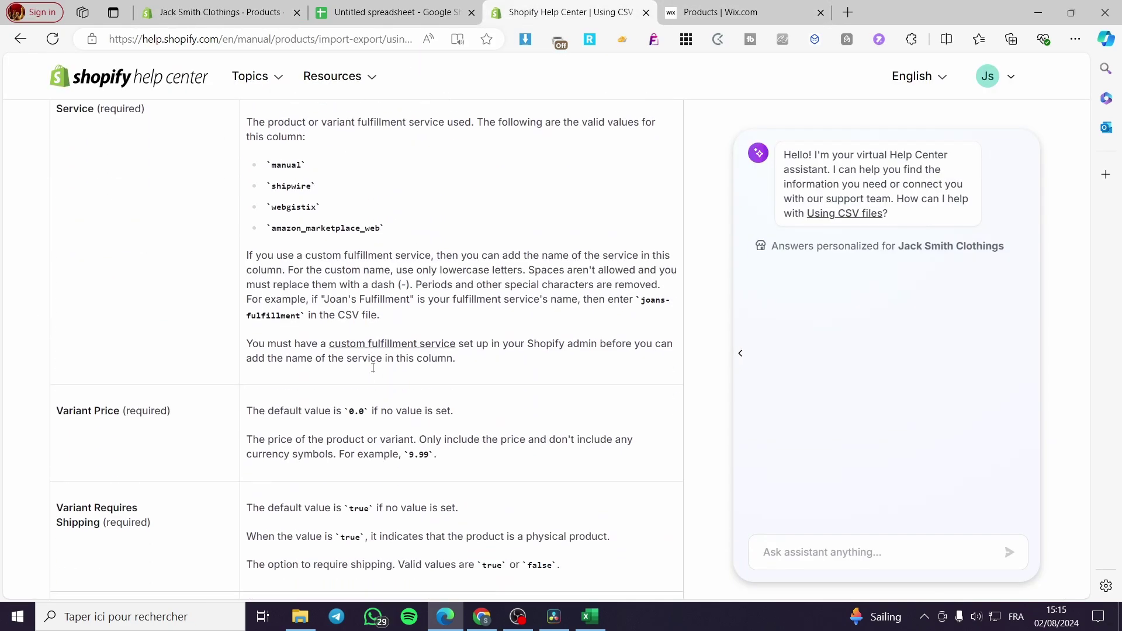
{"action": "scroll", "coordinate": [297, 340], "scroll_direction": "down", "scroll_amount": 12}
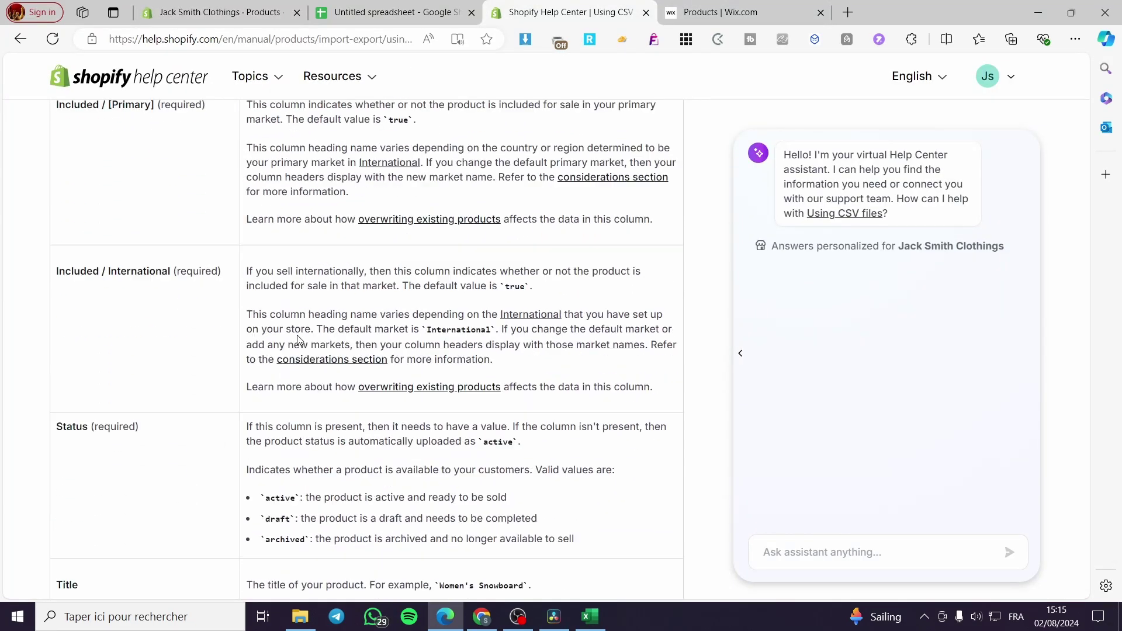
{"action": "scroll", "coordinate": [298, 340], "scroll_direction": "down", "scroll_amount": 1}
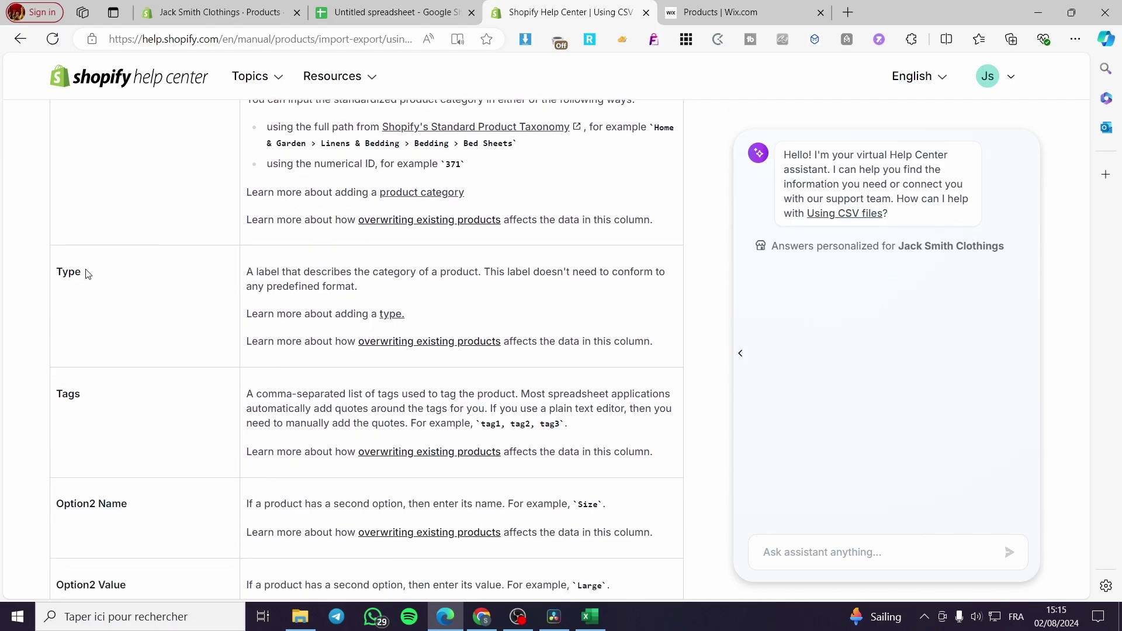
{"action": "left_click_drag", "start_coordinate": [88, 272], "coordinate": [62, 272]}
{"action": "scroll", "coordinate": [263, 359], "scroll_direction": "up", "scroll_amount": 2}
{"action": "scroll", "coordinate": [277, 367], "scroll_direction": "up", "scroll_amount": 12}
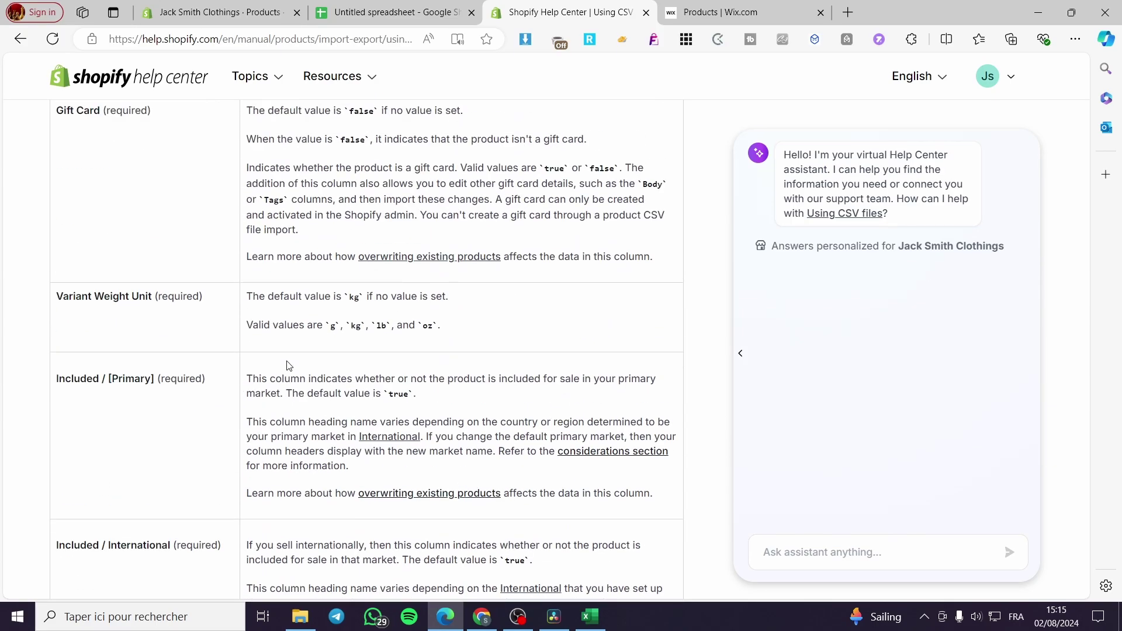
{"action": "scroll", "coordinate": [282, 364], "scroll_direction": "down", "scroll_amount": 7}
{"action": "scroll", "coordinate": [282, 364], "scroll_direction": "down", "scroll_amount": 15}
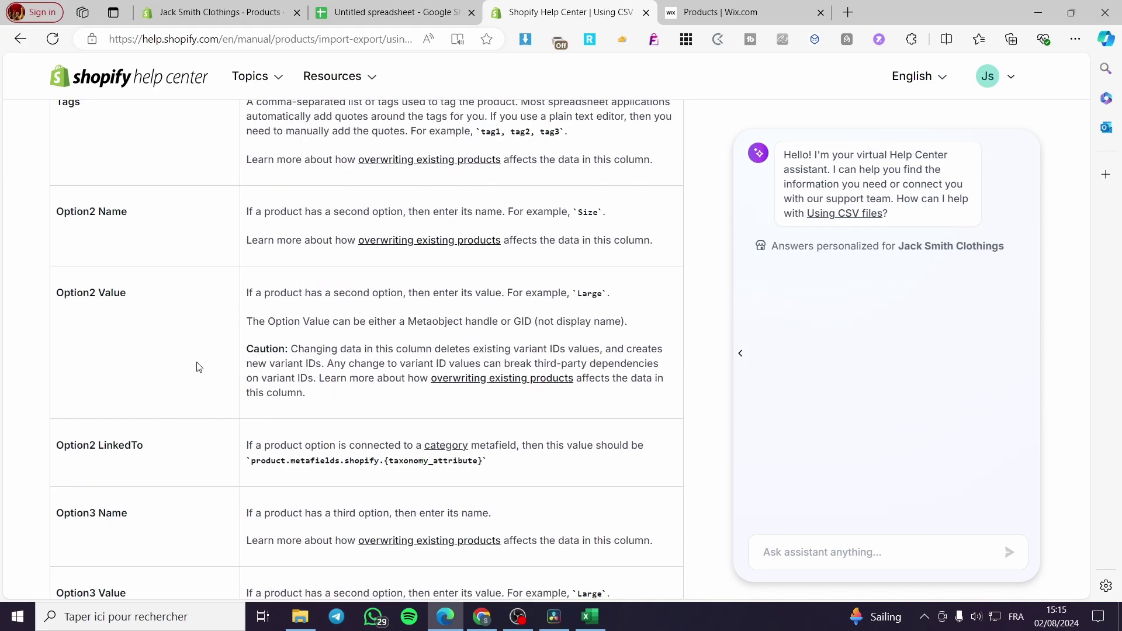
Examine the article's optional columns from Option3 Value through Image Src and Image Alt Text to SEO Title and SEO Description
{"action": "scroll", "coordinate": [178, 363], "scroll_direction": "down", "scroll_amount": 15}
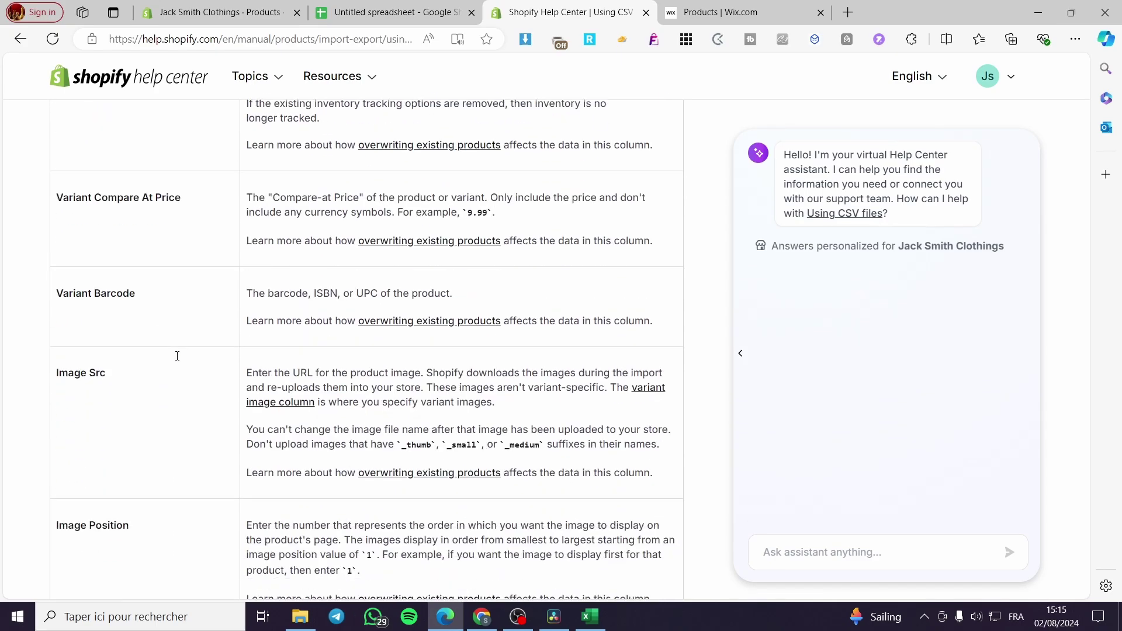
{"action": "left_click_drag", "start_coordinate": [103, 353], "coordinate": [55, 352]}
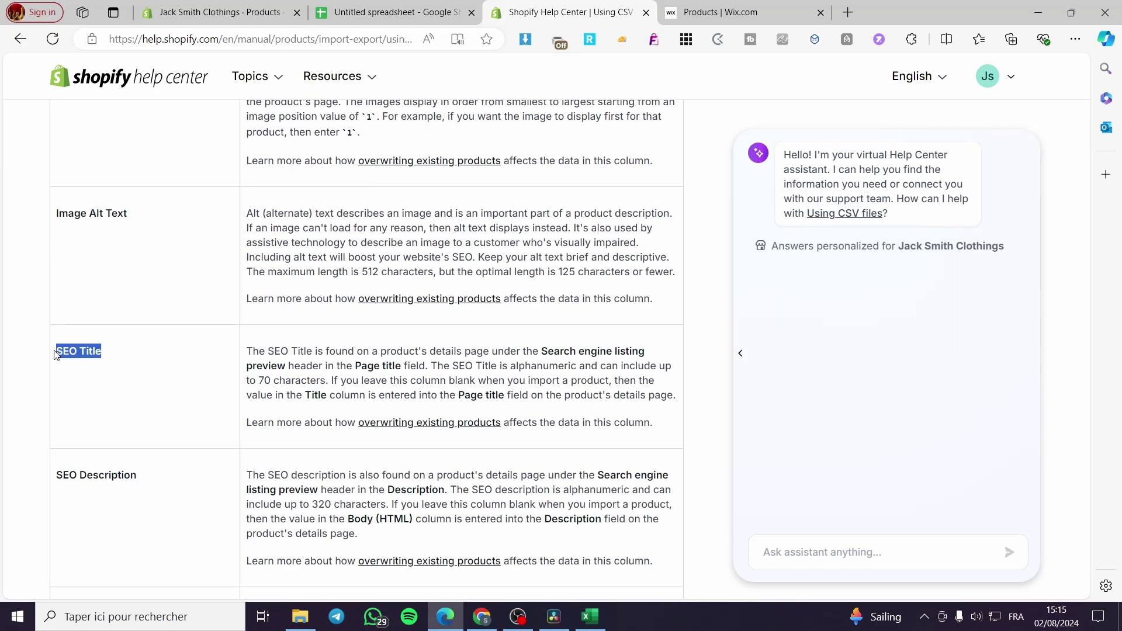
{"action": "left_click", "coordinate": [120, 380]}
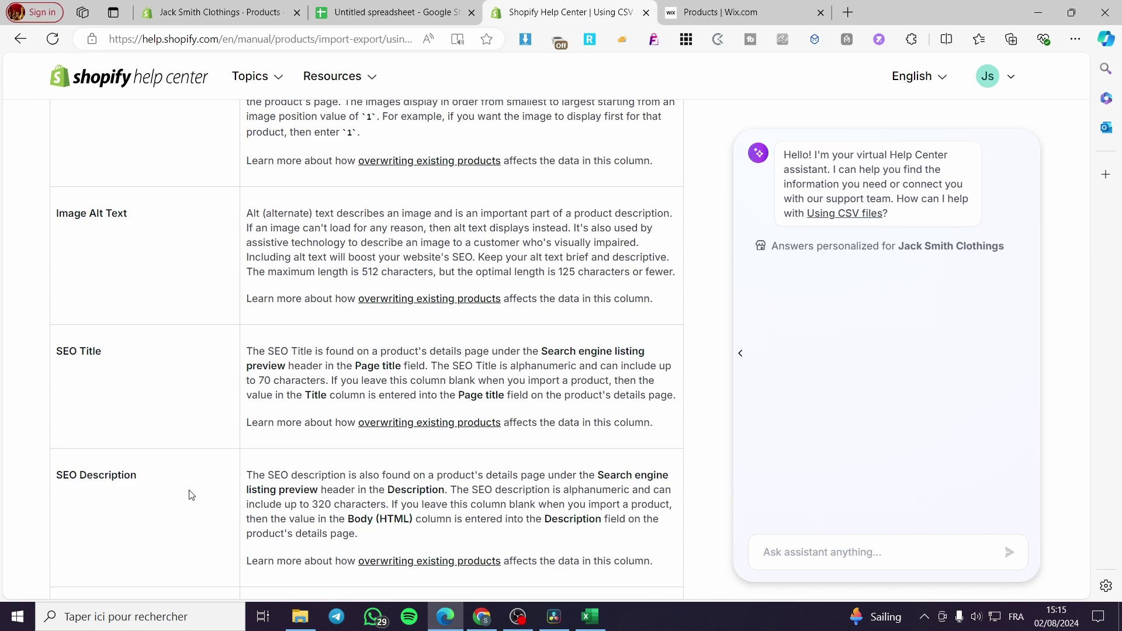
Examine the Google Shopping, variant image, tax code, cost, international price and metafield columns, and close the Help Center article
{"action": "scroll", "coordinate": [191, 495], "scroll_direction": "down", "scroll_amount": 8}
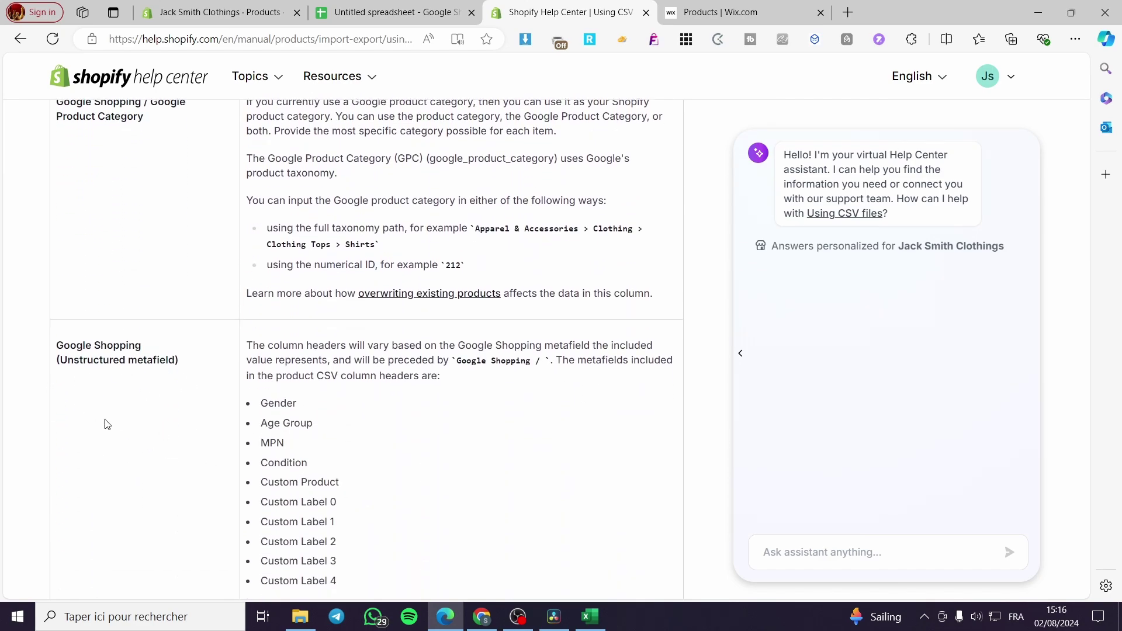
{"action": "scroll", "coordinate": [150, 419], "scroll_direction": "down", "scroll_amount": 9}
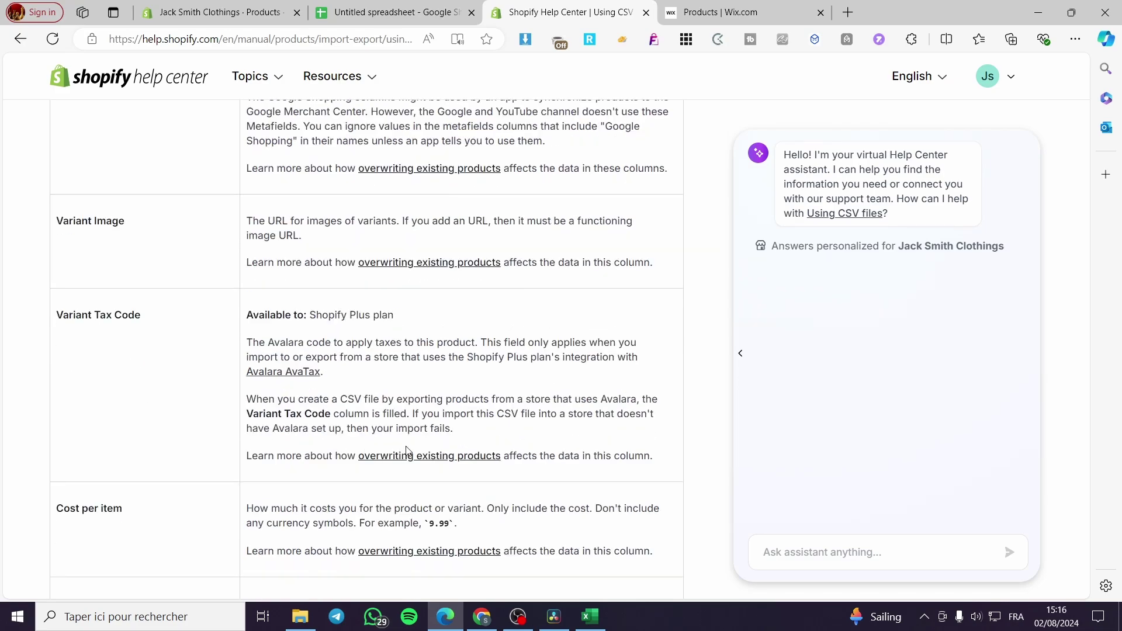
{"action": "scroll", "coordinate": [198, 430], "scroll_direction": "down", "scroll_amount": 6}
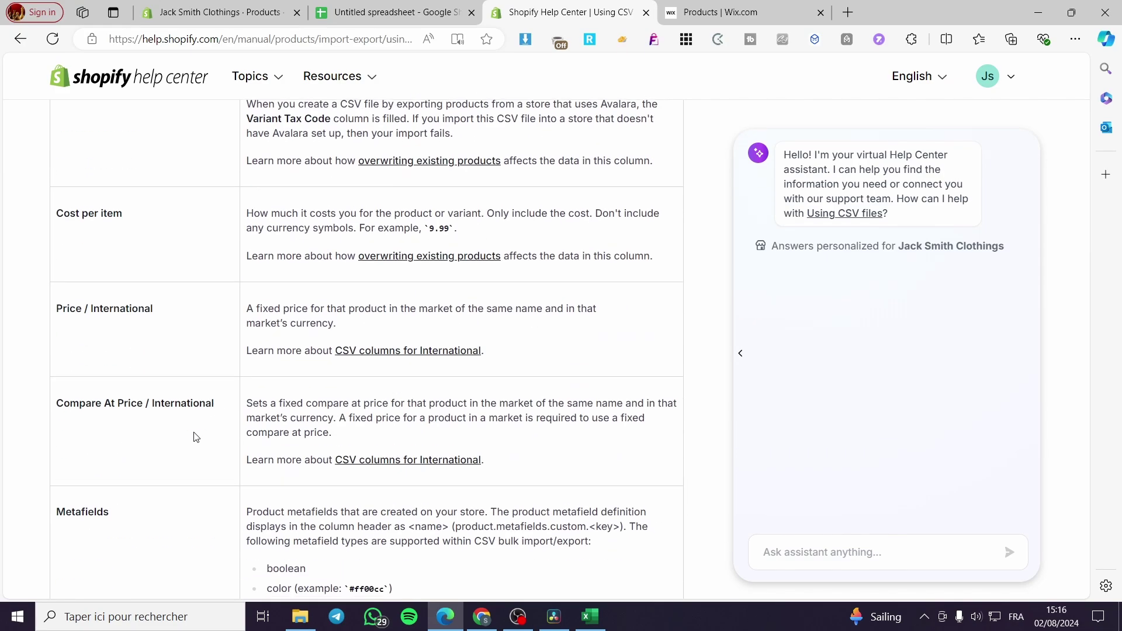
{"action": "scroll", "coordinate": [175, 442], "scroll_direction": "down", "scroll_amount": 7}
{"action": "scroll", "coordinate": [222, 465], "scroll_direction": "up", "scroll_amount": 7}
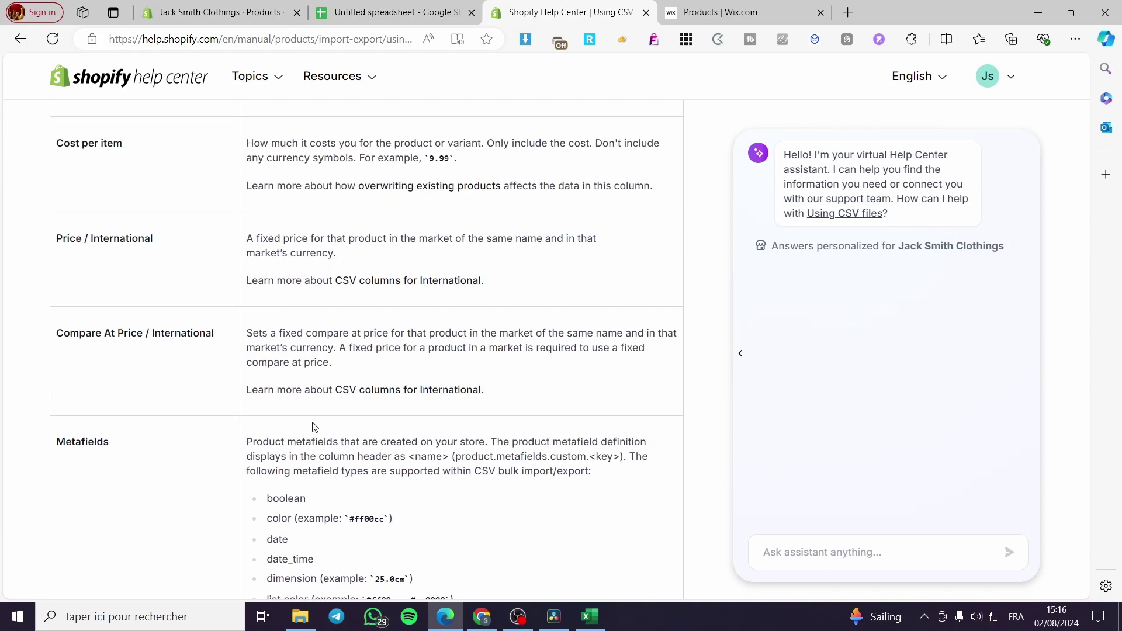
{"action": "scroll", "coordinate": [149, 425], "scroll_direction": "down", "scroll_amount": 10}
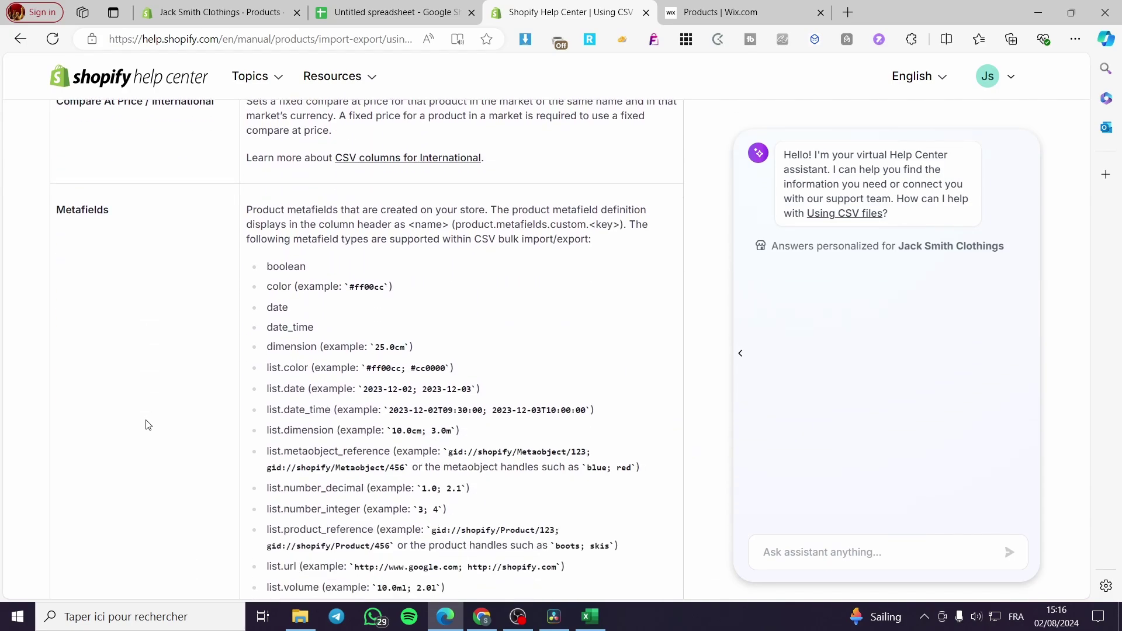
{"action": "scroll", "coordinate": [146, 418], "scroll_direction": "up", "scroll_amount": 10}
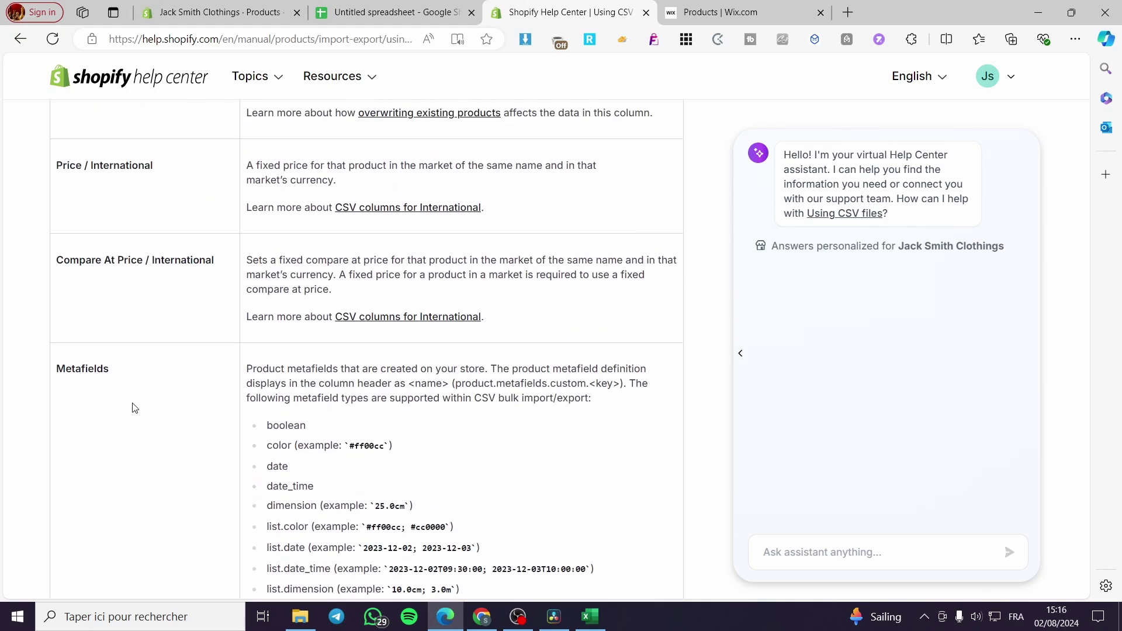
{"action": "scroll", "coordinate": [154, 397], "scroll_direction": "up", "scroll_amount": 10}
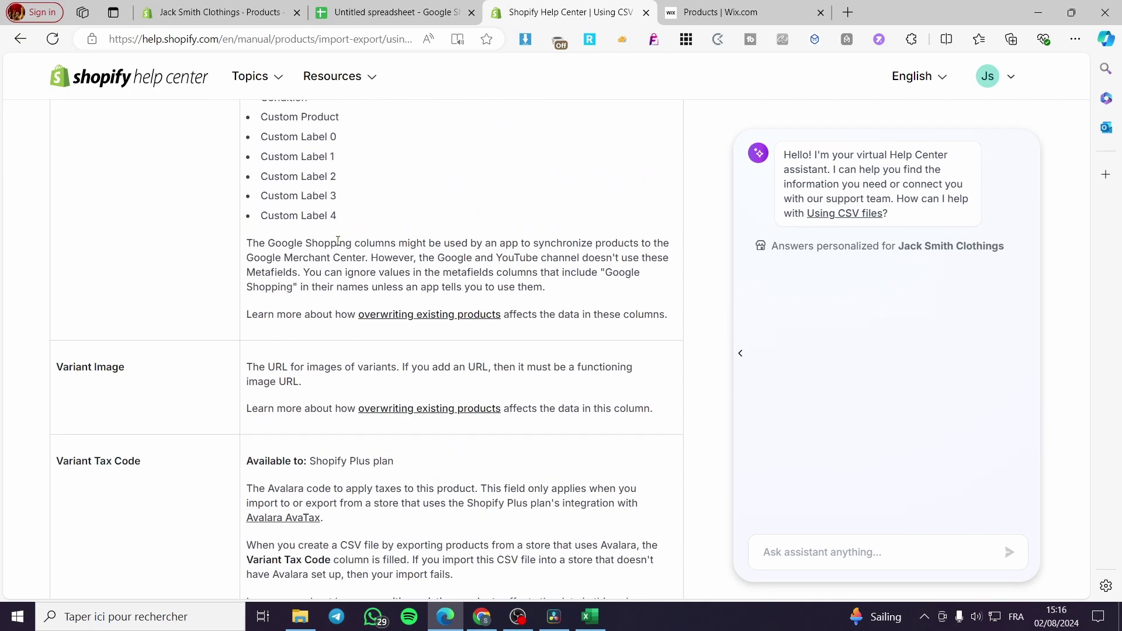
{"action": "left_click", "coordinate": [647, 14]}
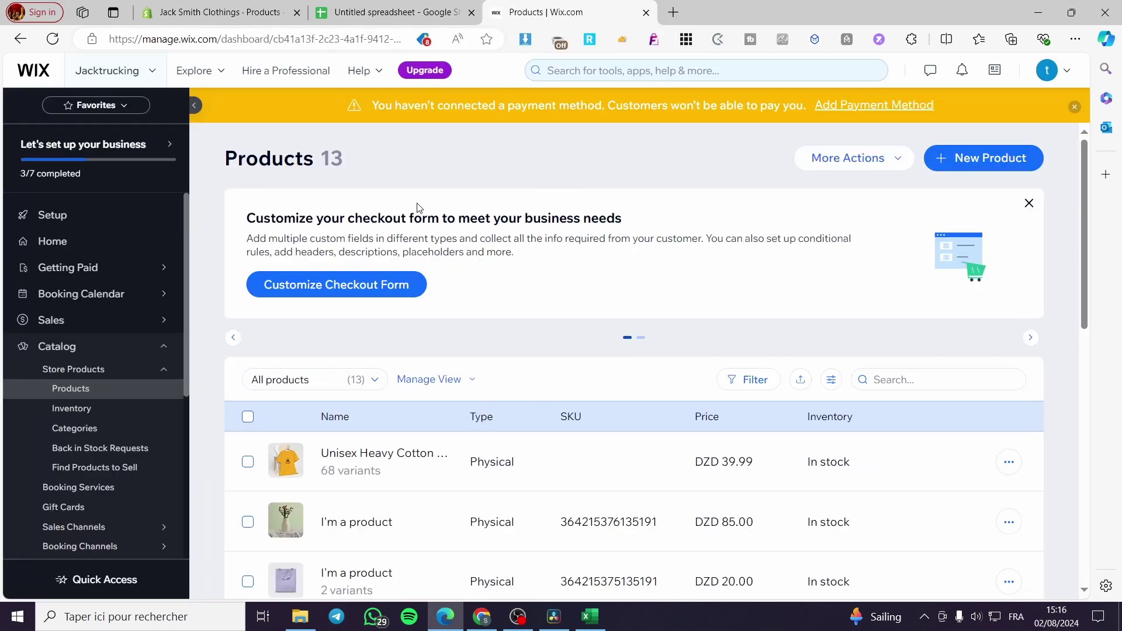
Open the published Jacktrucking site from the Wix sites list and review its store product catalog
{"action": "left_click", "coordinate": [42, 69]}
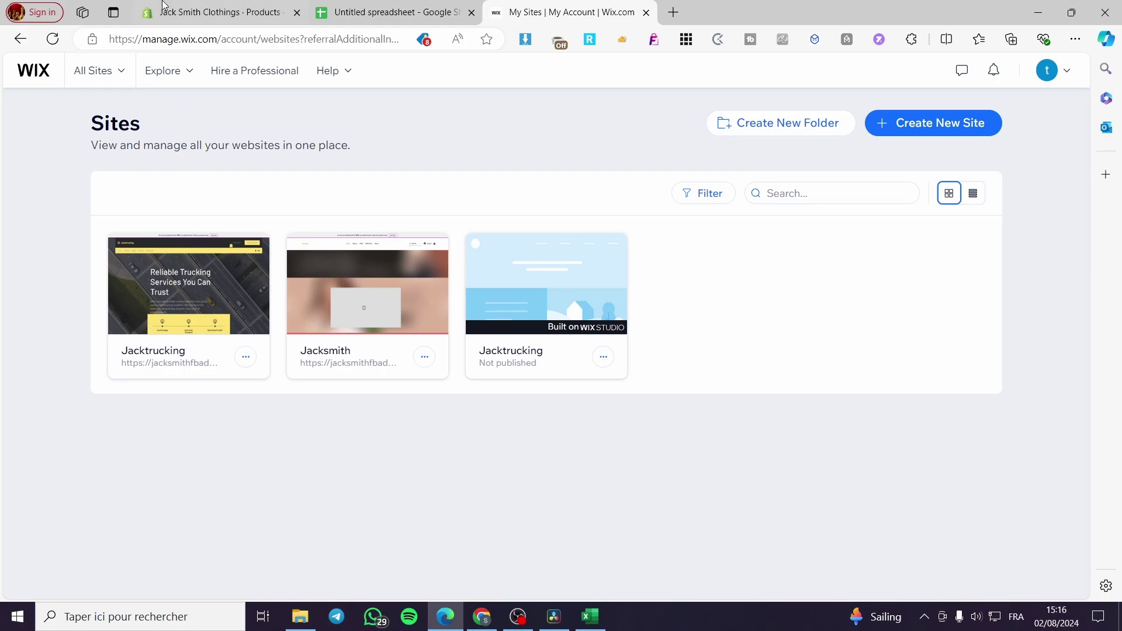
{"action": "left_click", "coordinate": [213, 12]}
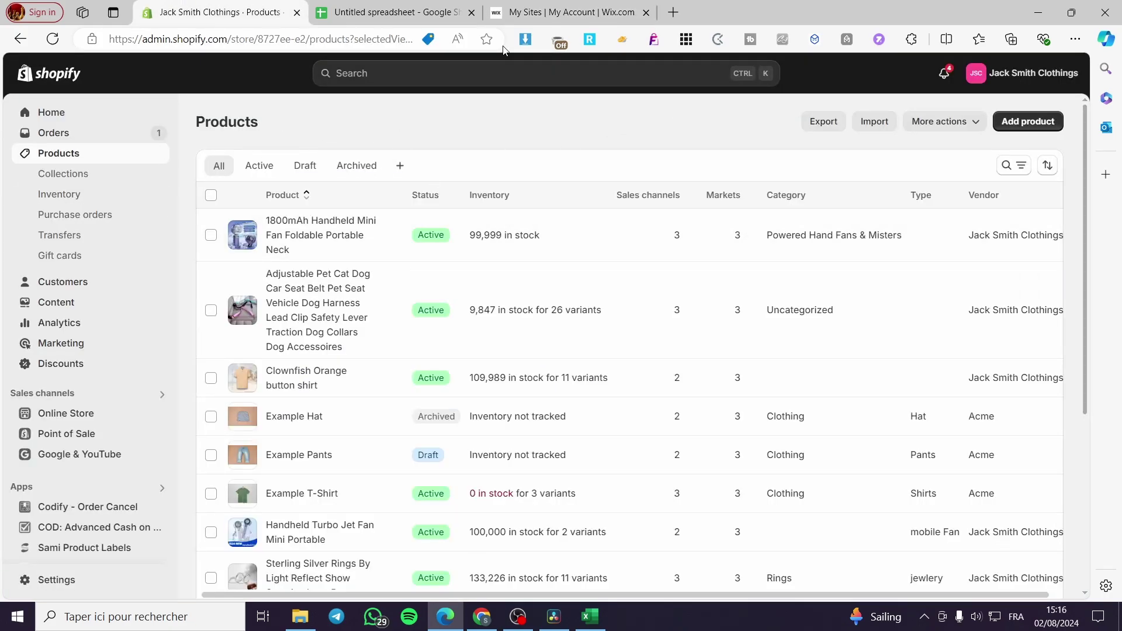
{"action": "left_click", "coordinate": [539, 7]}
{"action": "left_click", "coordinate": [183, 290]}
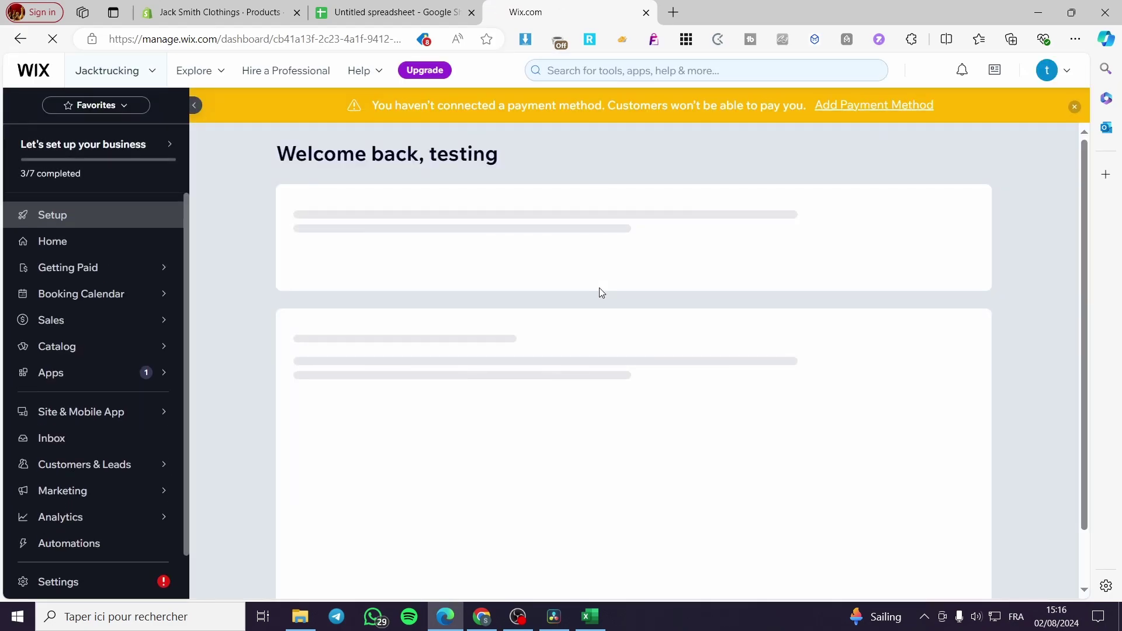
{"action": "left_click", "coordinate": [59, 358]}
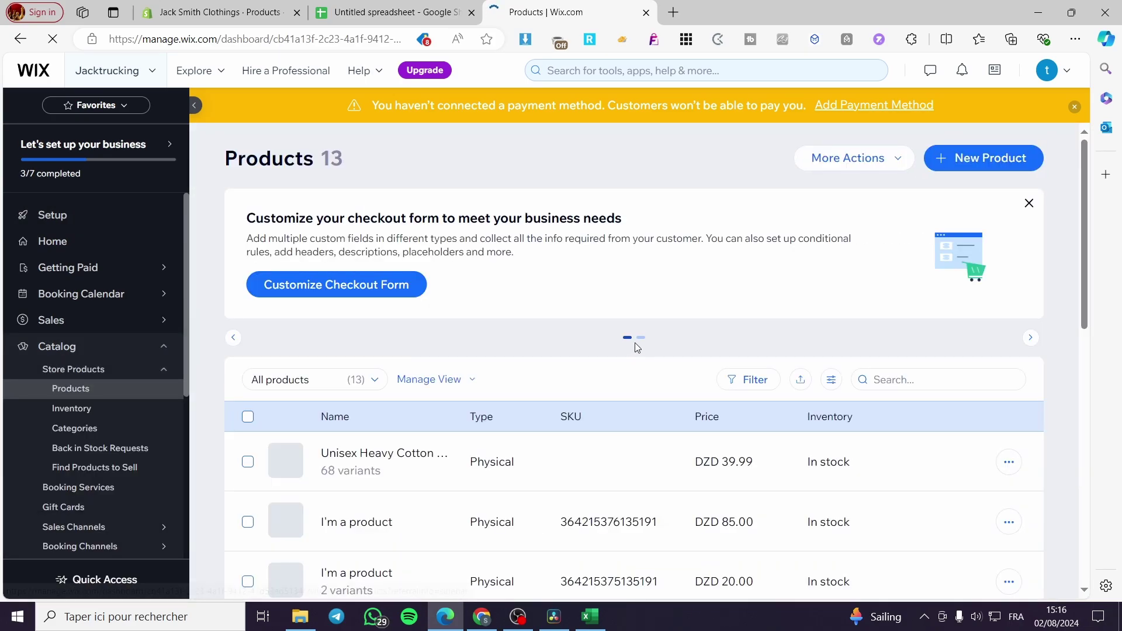
{"action": "scroll", "coordinate": [735, 347], "scroll_direction": "down", "scroll_amount": 10}
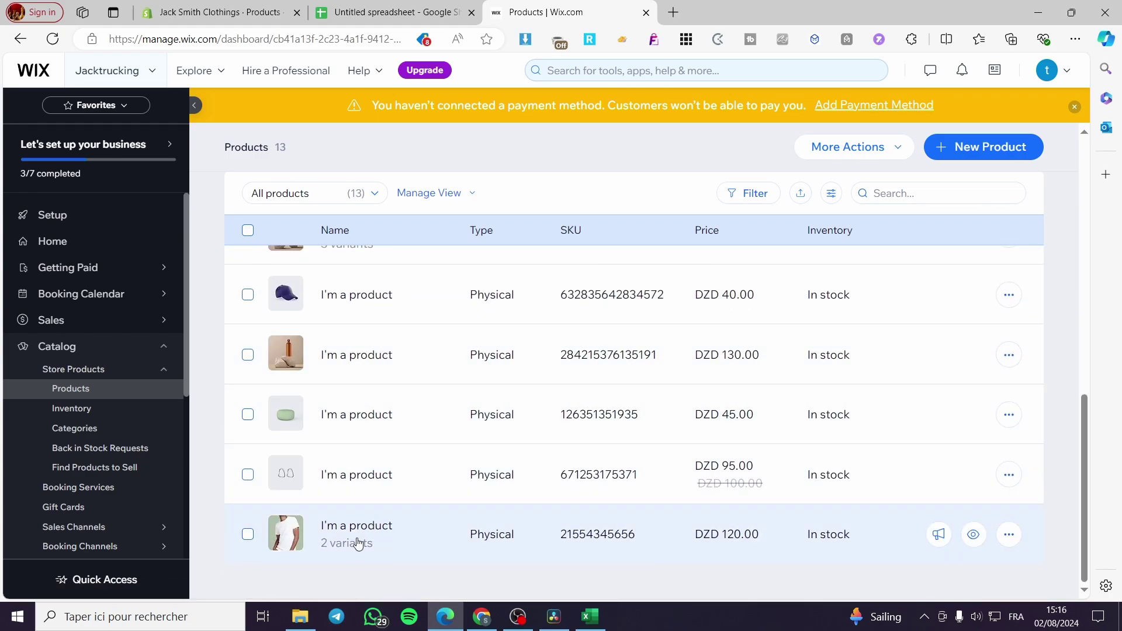
{"action": "scroll", "coordinate": [353, 546], "scroll_direction": "up", "scroll_amount": 10}
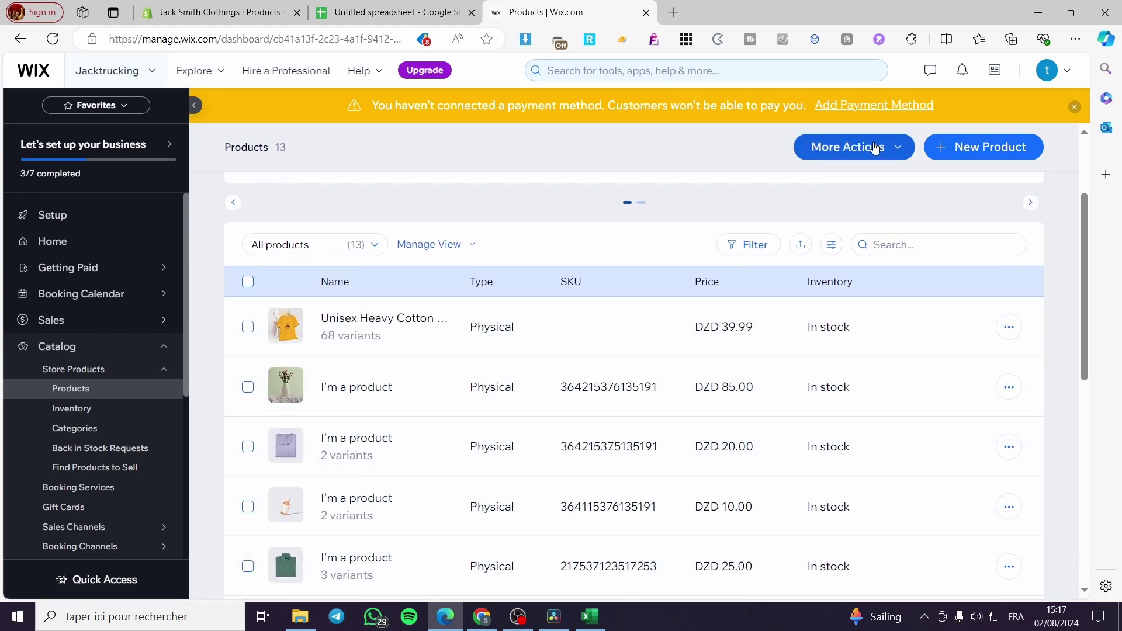
Export all of the Wix store's products to a CSV file
{"action": "left_click", "coordinate": [893, 149]}
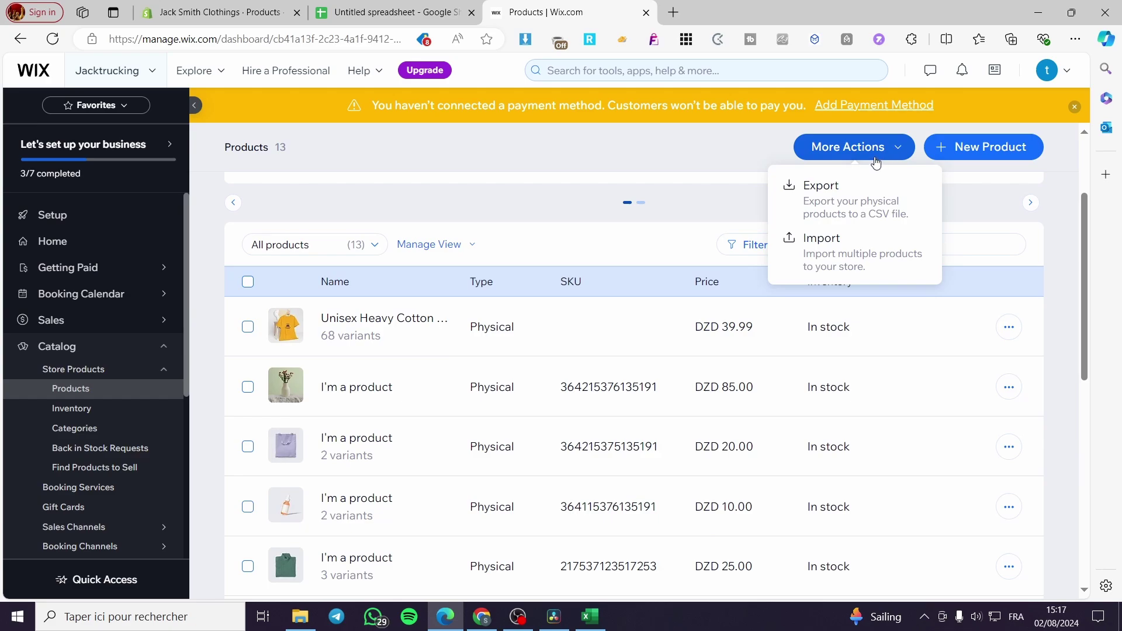
{"action": "left_click", "coordinate": [829, 201]}
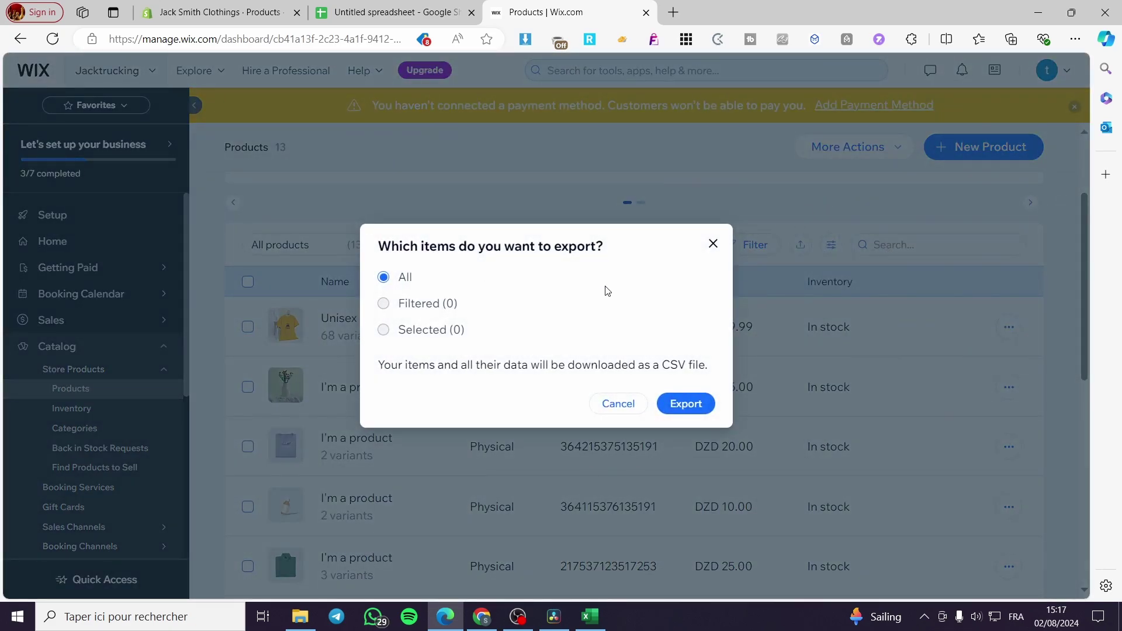
{"action": "double_click", "coordinate": [675, 370]}
{"action": "left_click", "coordinate": [686, 403]}
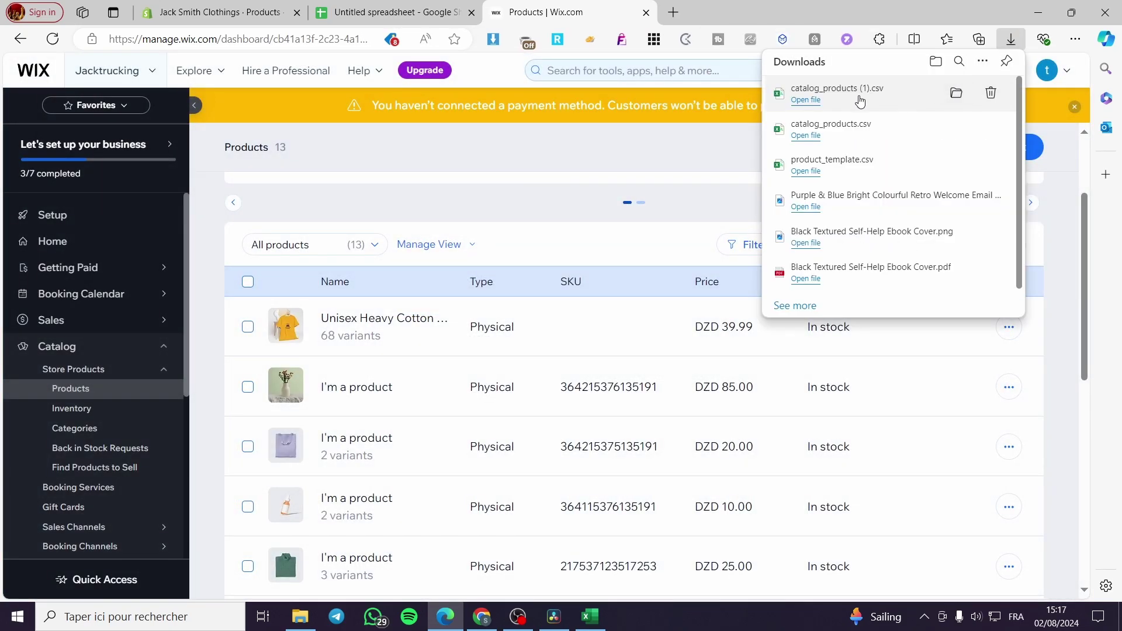
Switch to the Shopify Products page and upload catalog_products (1).csv for import, bringing up the preview
{"action": "left_click", "coordinate": [216, 12]}
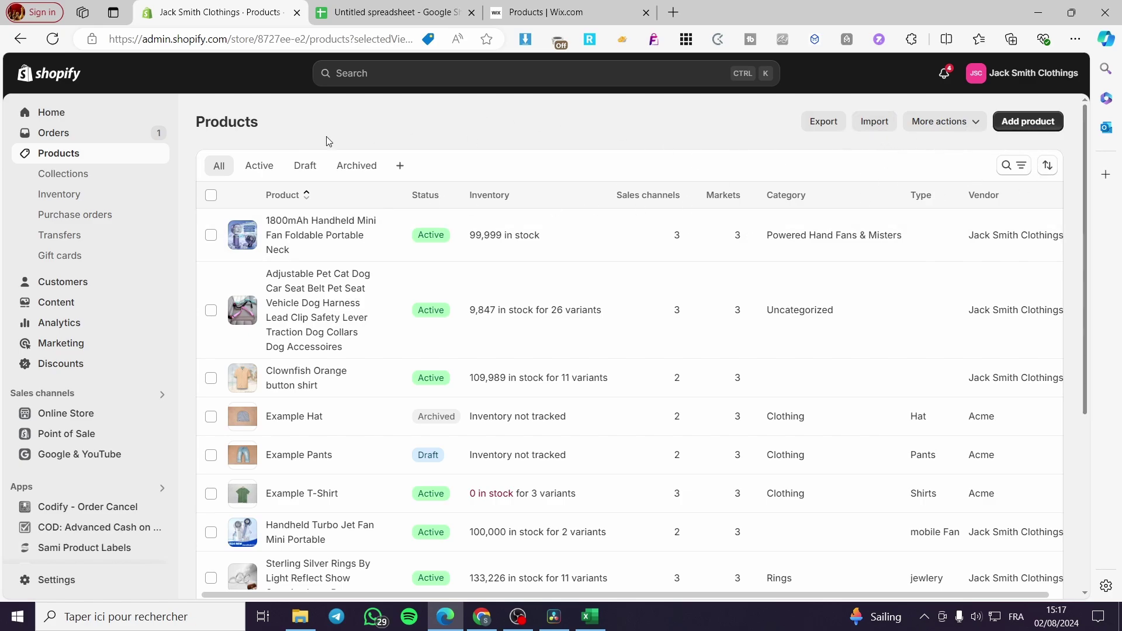
{"action": "left_click", "coordinate": [871, 125]}
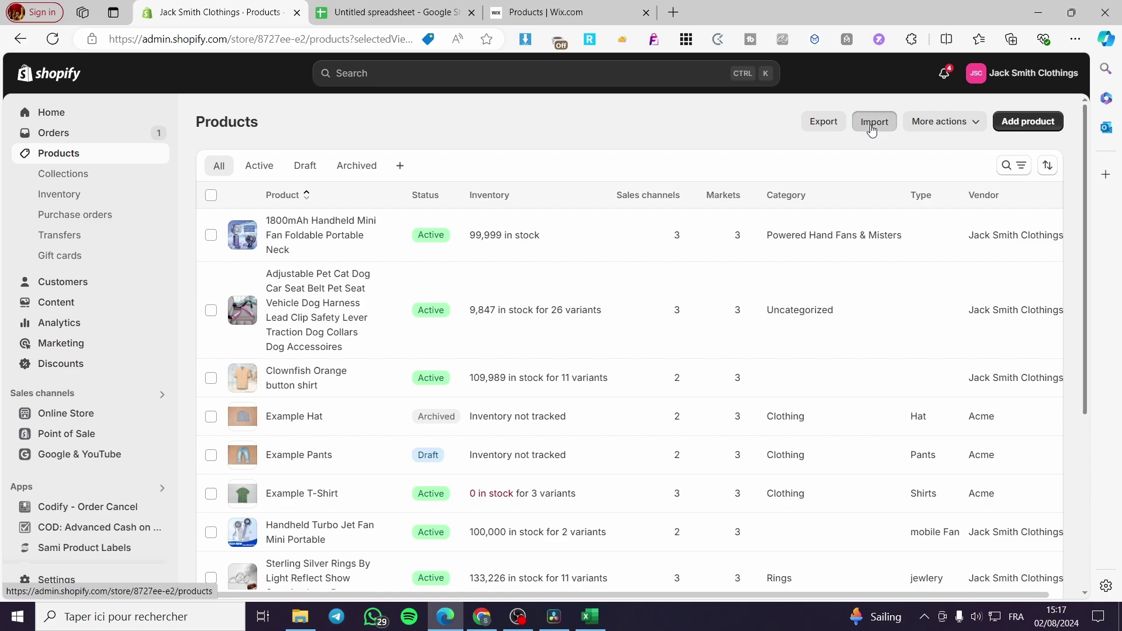
{"action": "left_click", "coordinate": [546, 323]}
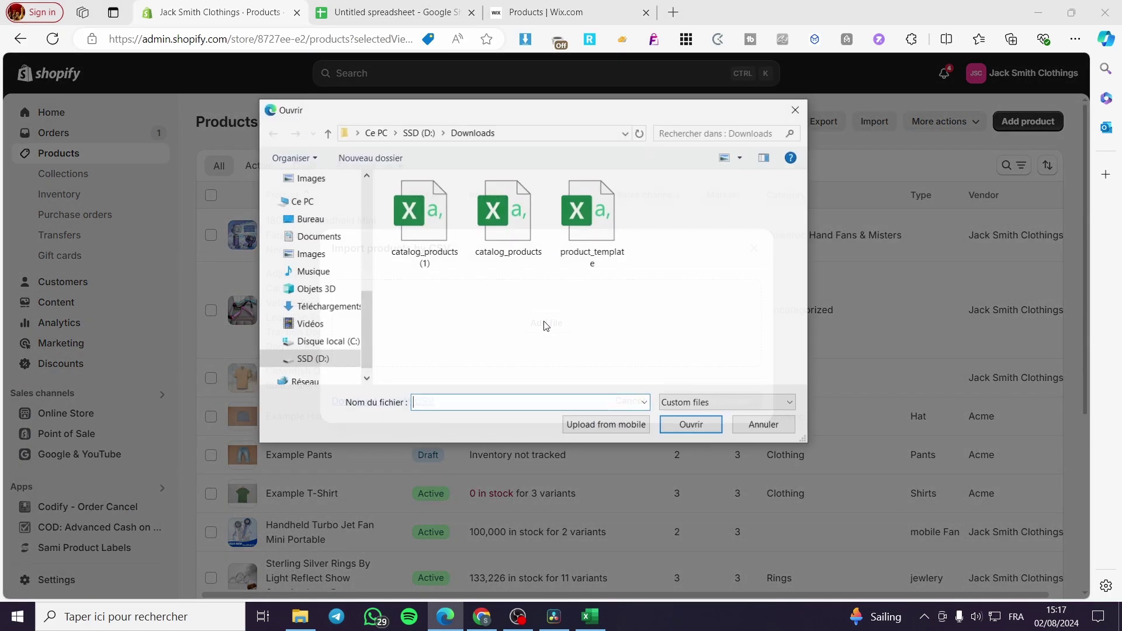
{"action": "left_click", "coordinate": [425, 218]}
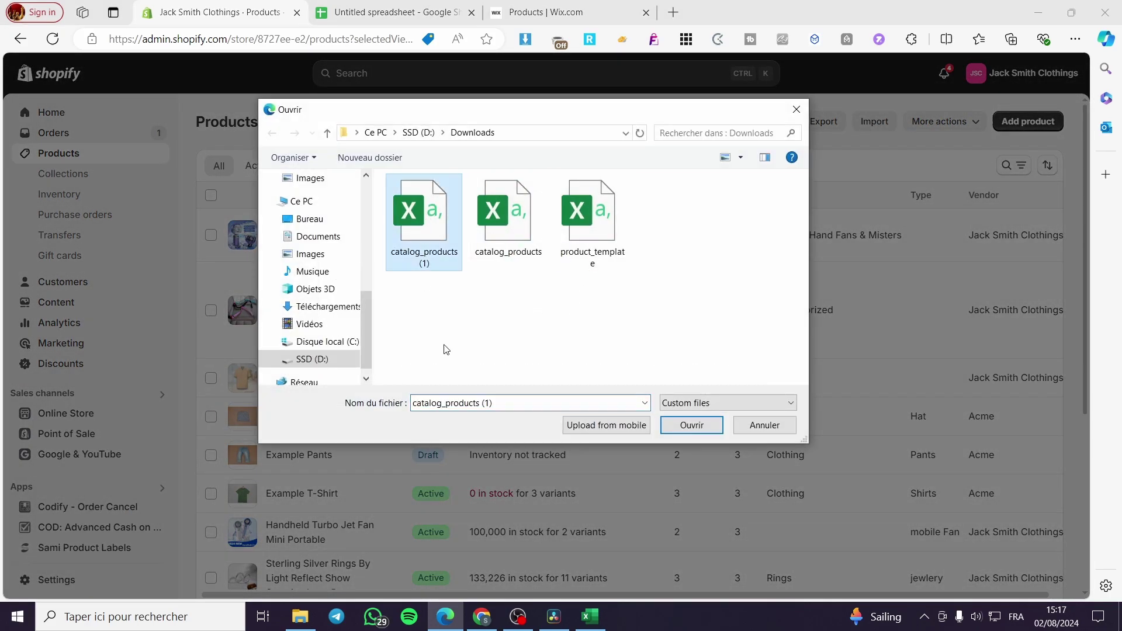
{"action": "left_click", "coordinate": [701, 430]}
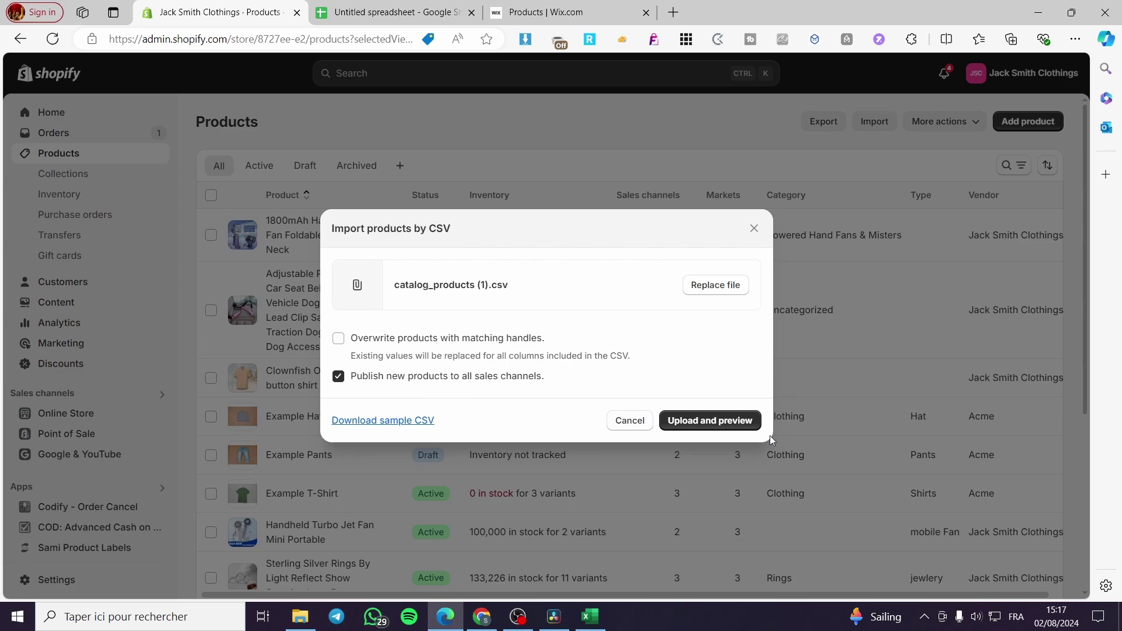
{"action": "left_click", "coordinate": [723, 430]}
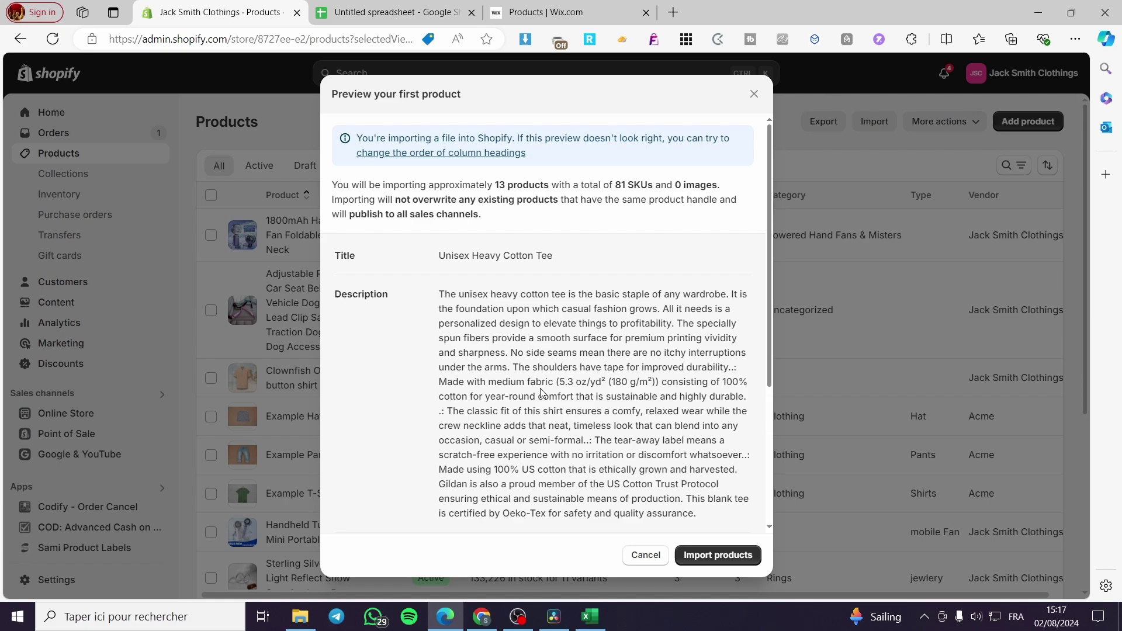
Review the first product's preview, Unisex Heavy Cotton Tee, and import the products from the CSV
{"action": "scroll", "coordinate": [540, 392], "scroll_direction": "down", "scroll_amount": 3}
{"action": "scroll", "coordinate": [538, 393], "scroll_direction": "down", "scroll_amount": 3}
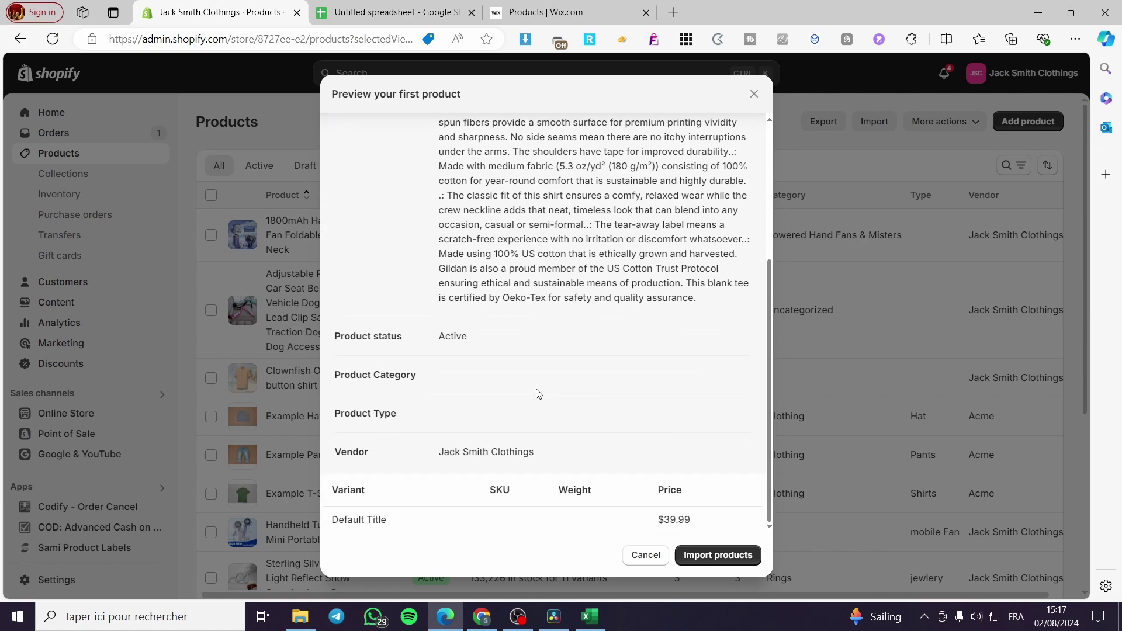
{"action": "scroll", "coordinate": [538, 393], "scroll_direction": "up", "scroll_amount": 6}
{"action": "scroll", "coordinate": [607, 365], "scroll_direction": "down", "scroll_amount": 6}
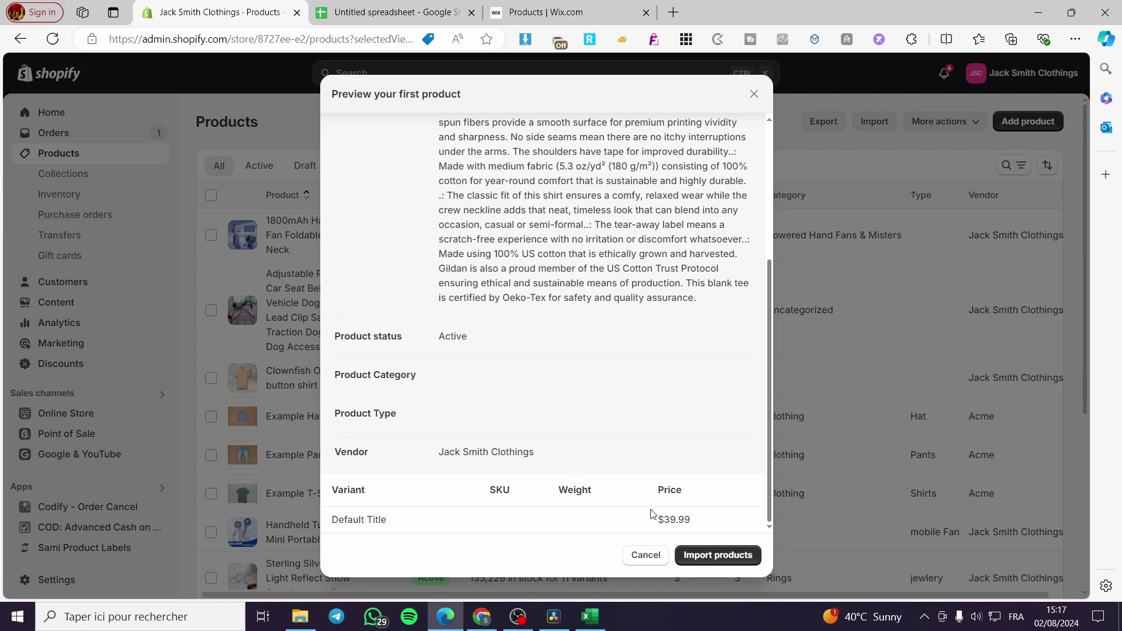
{"action": "scroll", "coordinate": [654, 469], "scroll_direction": "up", "scroll_amount": 6}
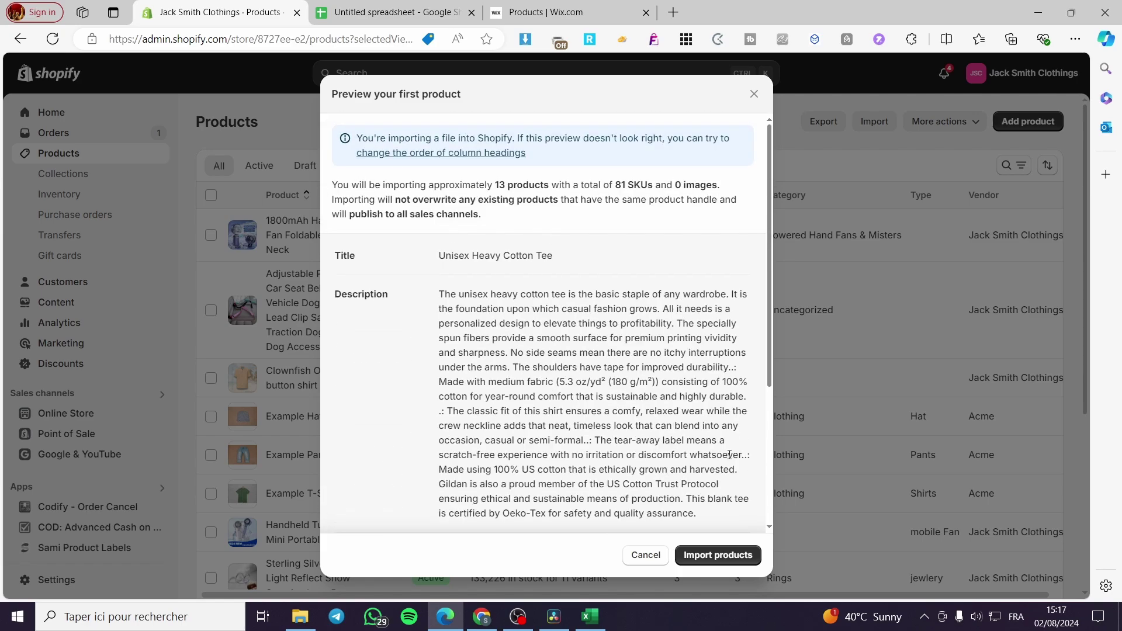
{"action": "left_click", "coordinate": [734, 562]}
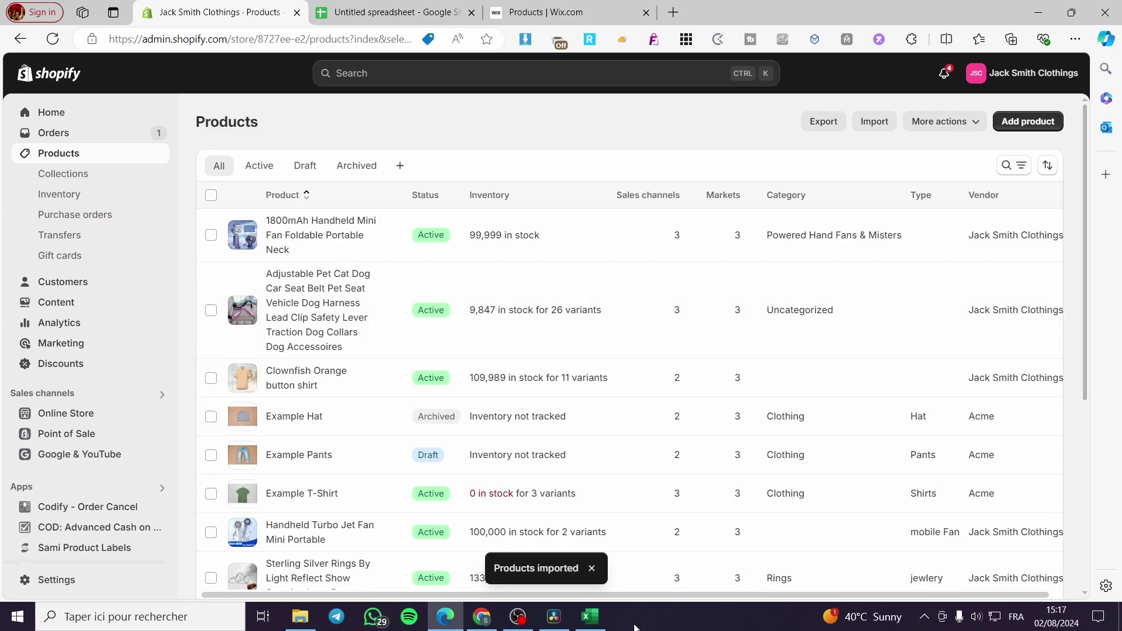
Switch to the product_template workbook in Excel and examine the column headings in row 1
{"action": "left_click", "coordinate": [607, 622]}
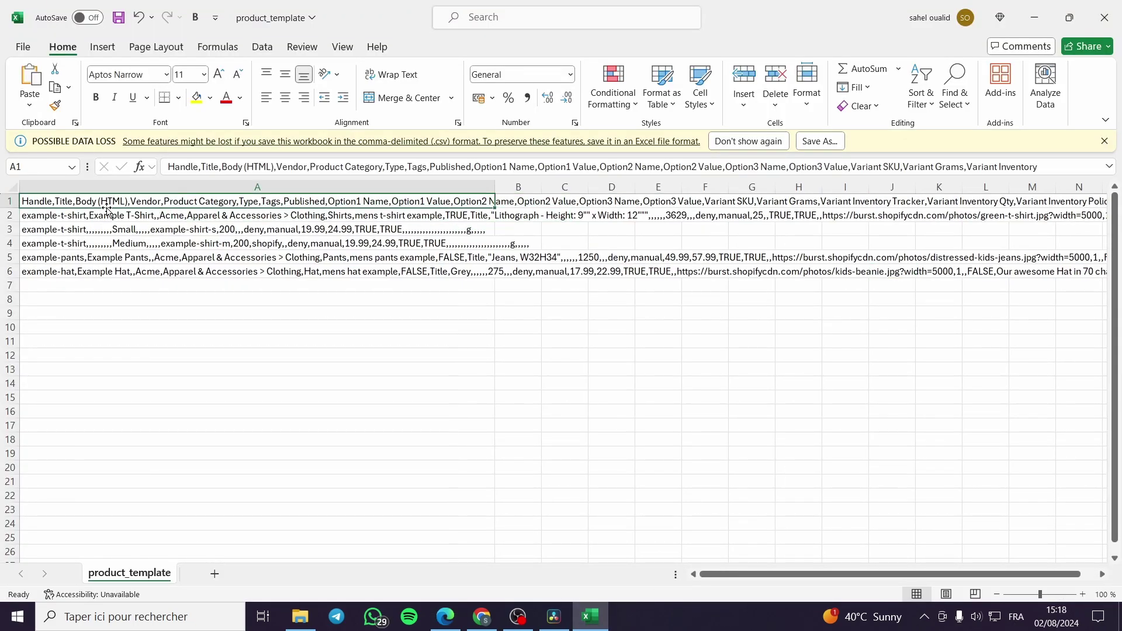
{"action": "left_click", "coordinate": [530, 202]}
{"action": "left_click", "coordinate": [657, 201]}
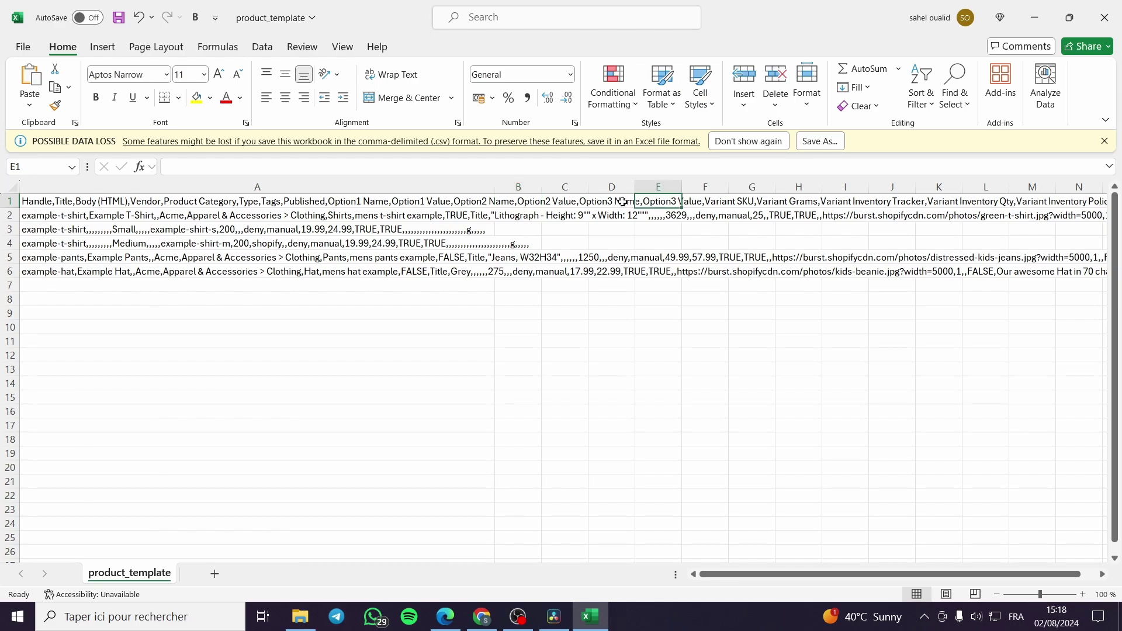
{"action": "left_click", "coordinate": [575, 201]}
{"action": "left_click", "coordinate": [517, 202]}
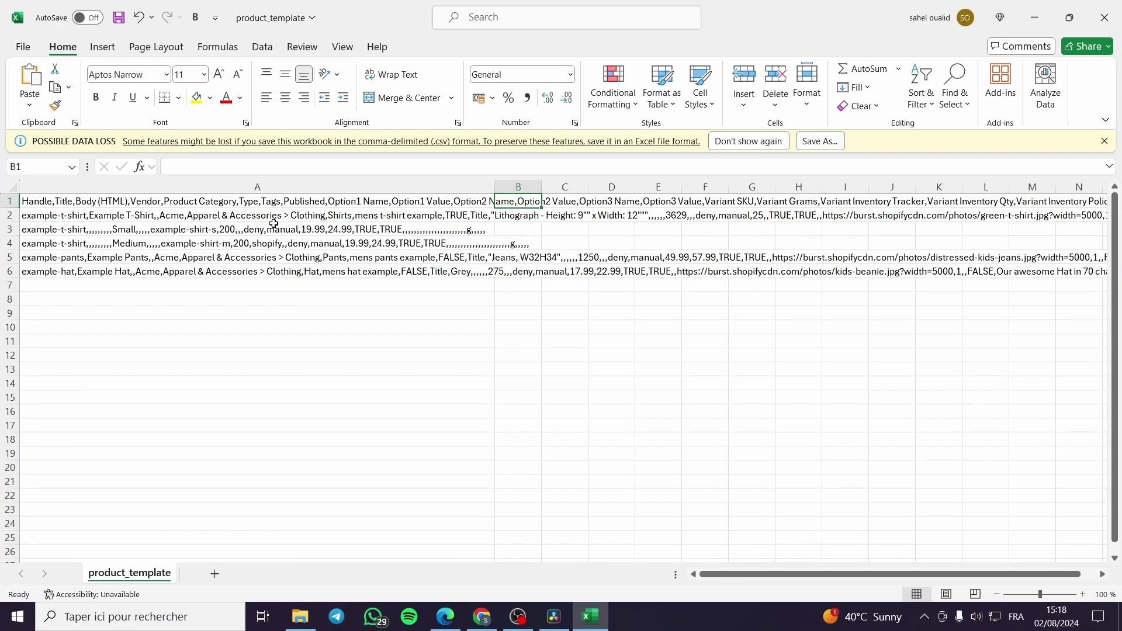
{"action": "left_click", "coordinate": [134, 205]}
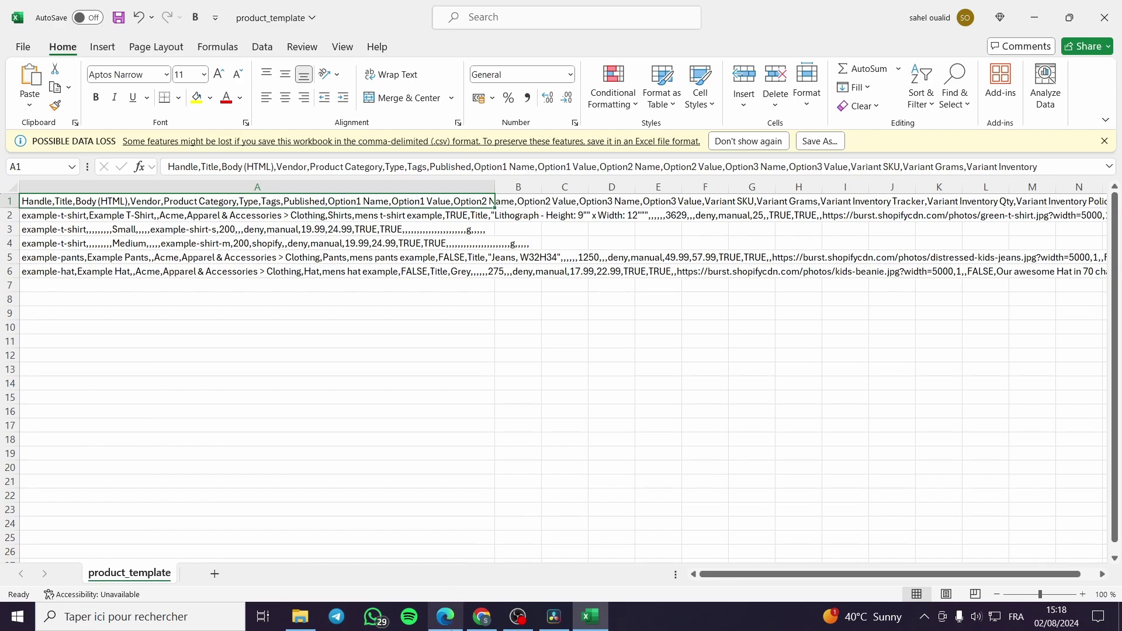
Switch to the browser and open the downloaded catalog_products (1).csv in Excel to examine its column headings
{"action": "left_click", "coordinate": [445, 616]}
{"action": "left_click", "coordinate": [1075, 39]}
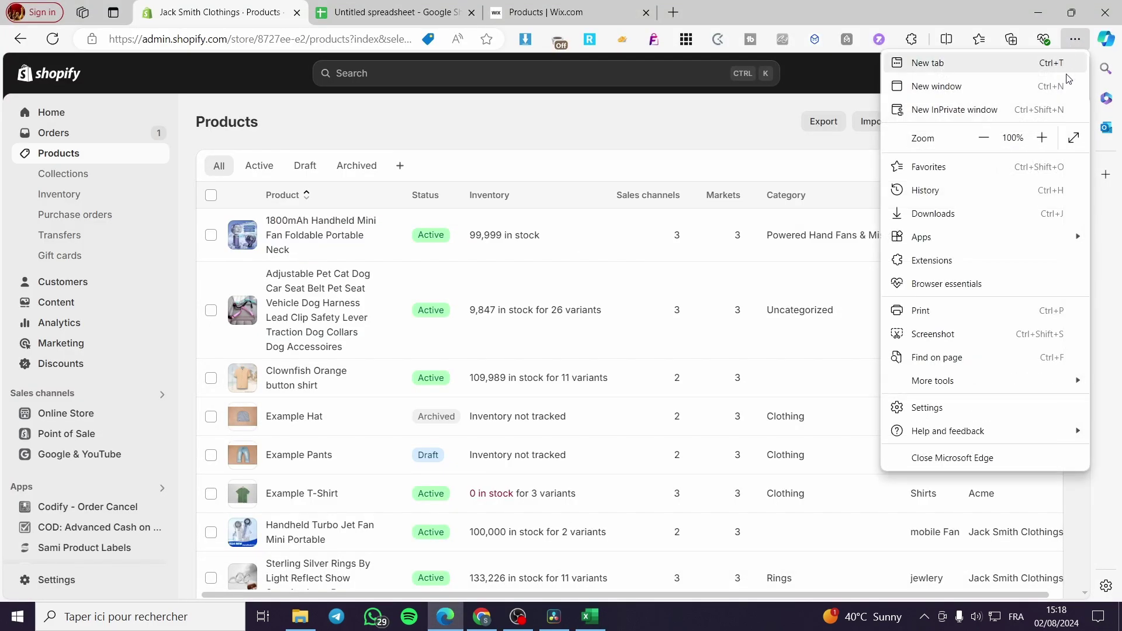
{"action": "left_click", "coordinate": [1039, 213]}
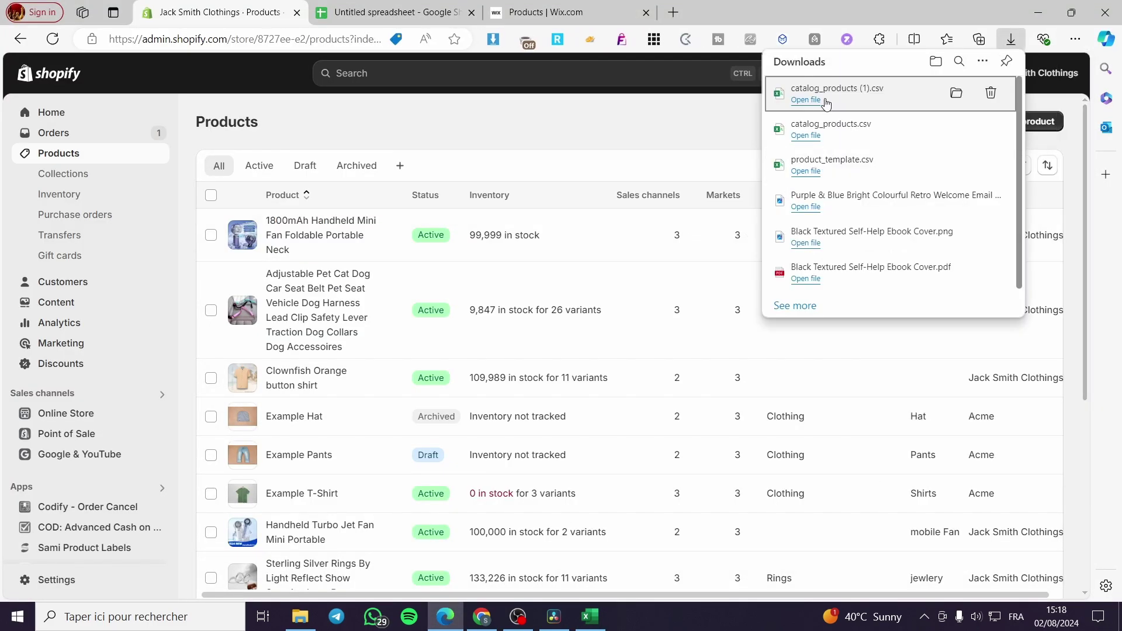
{"action": "left_click", "coordinate": [810, 104]}
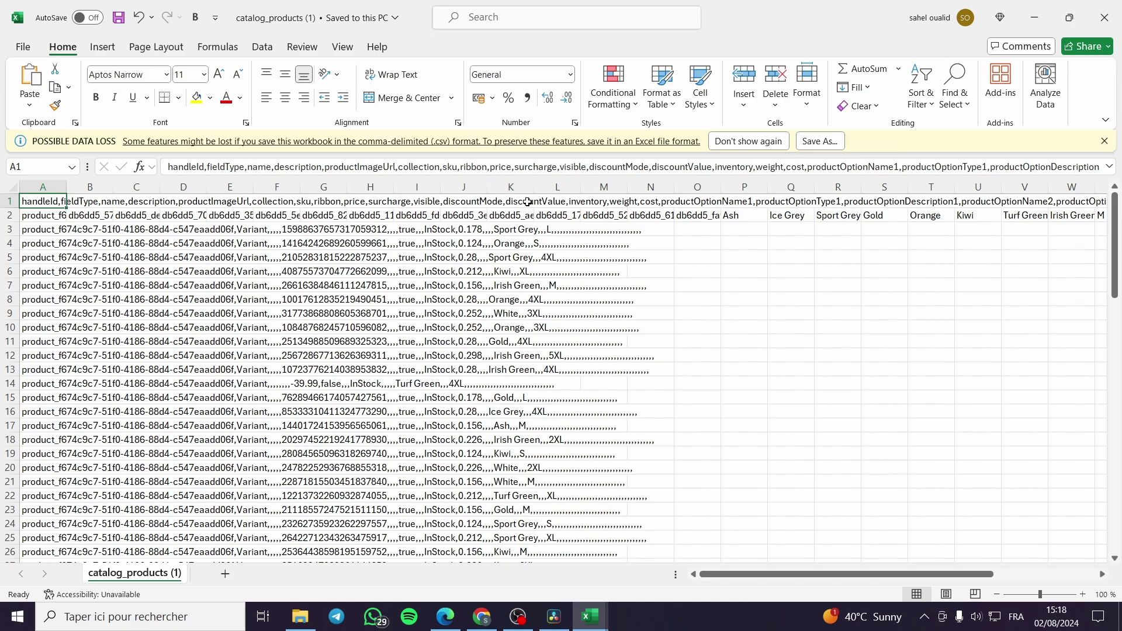
Return to the Shopify Products page in the browser, reload it and check the product list for the imported items
{"action": "left_click", "coordinate": [445, 616]}
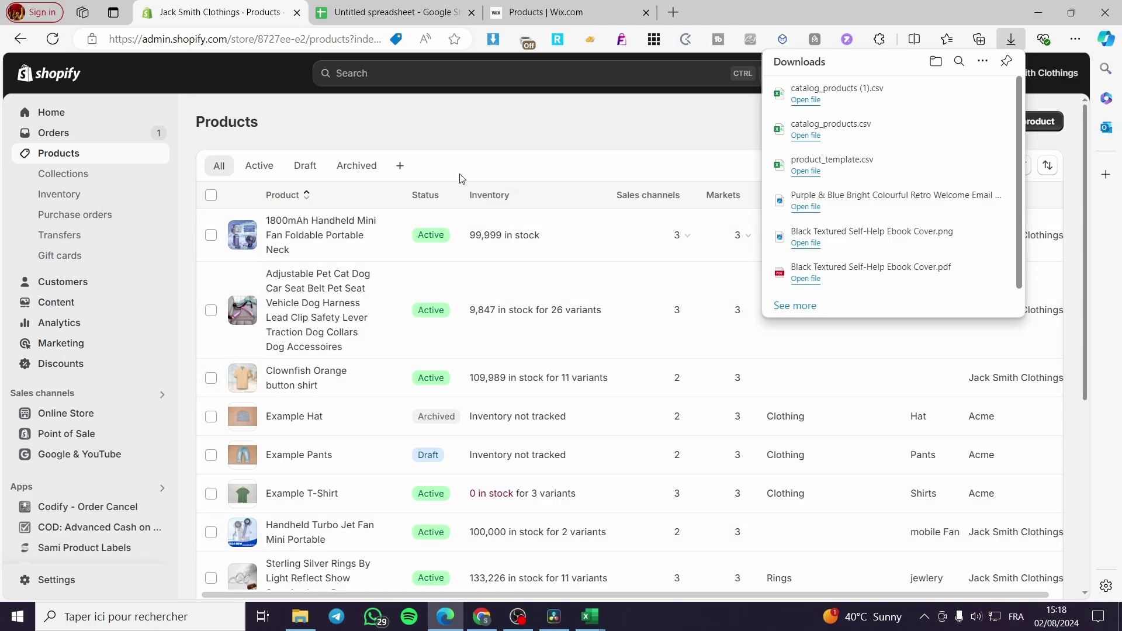
{"action": "scroll", "coordinate": [441, 350], "scroll_direction": "down", "scroll_amount": 7}
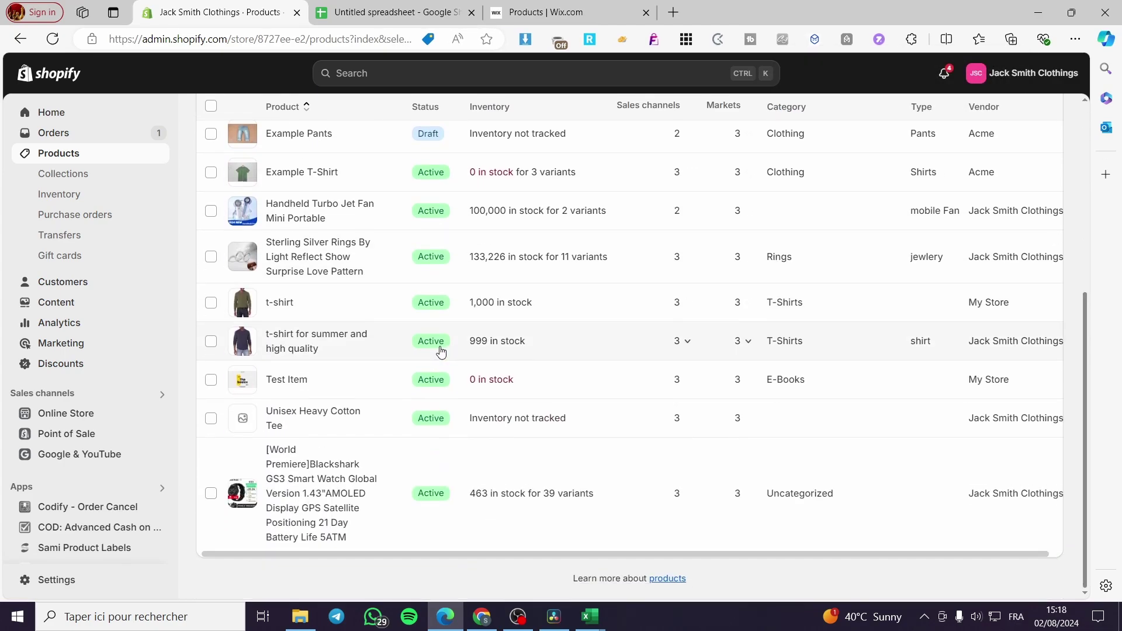
{"action": "scroll", "coordinate": [440, 351], "scroll_direction": "up", "scroll_amount": 7}
{"action": "left_click", "coordinate": [53, 39]}
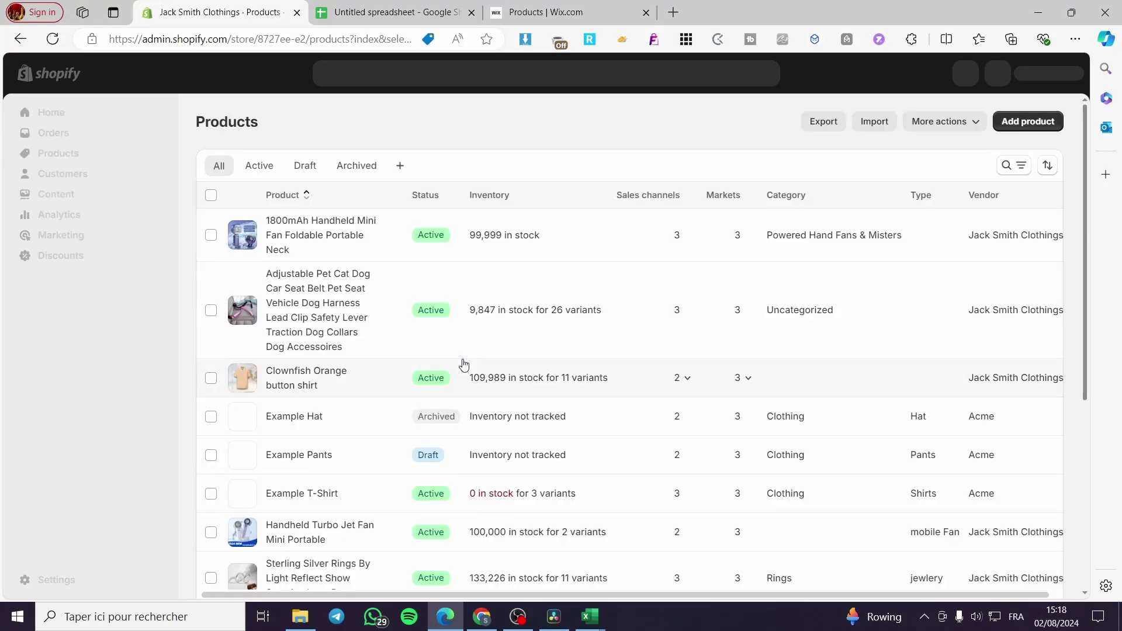
{"action": "scroll", "coordinate": [455, 344], "scroll_direction": "down", "scroll_amount": 1}
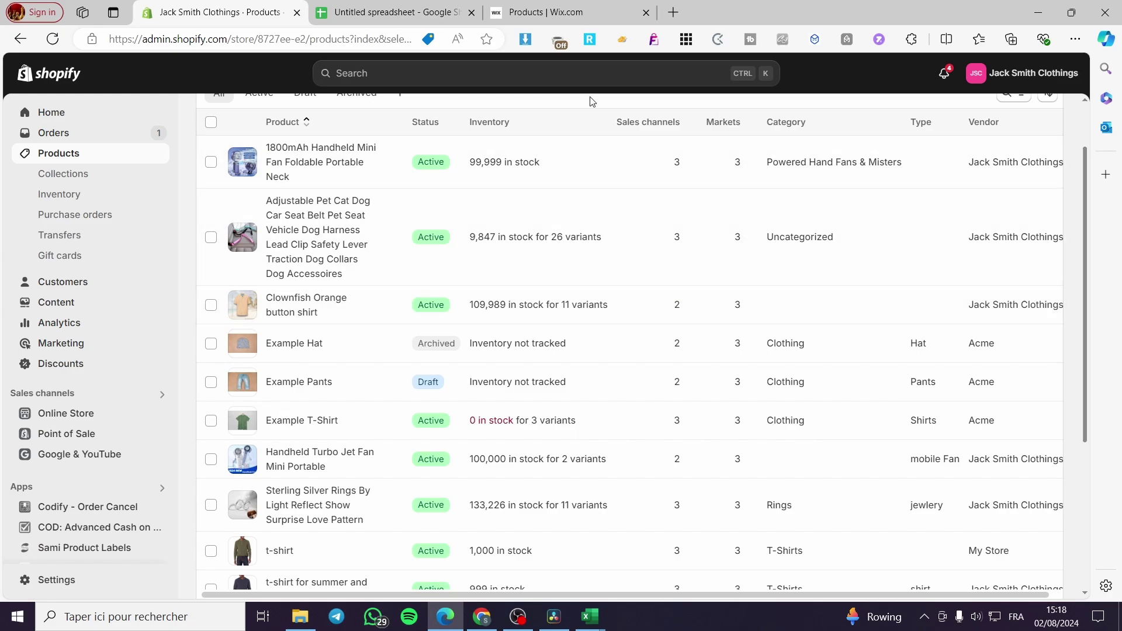
Open the imported Unisex Heavy Cotton Tee in Shopify and review its title and description
{"action": "left_click", "coordinate": [546, 13]}
{"action": "left_click", "coordinate": [168, 7]}
{"action": "scroll", "coordinate": [397, 413], "scroll_direction": "down", "scroll_amount": 2}
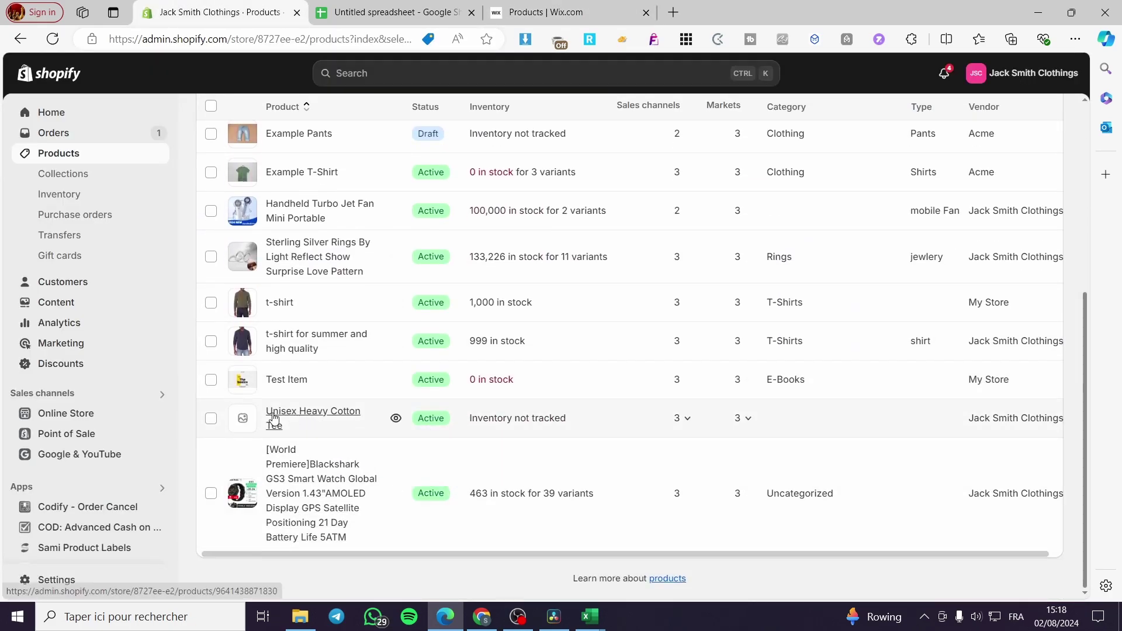
{"action": "left_click", "coordinate": [321, 416]}
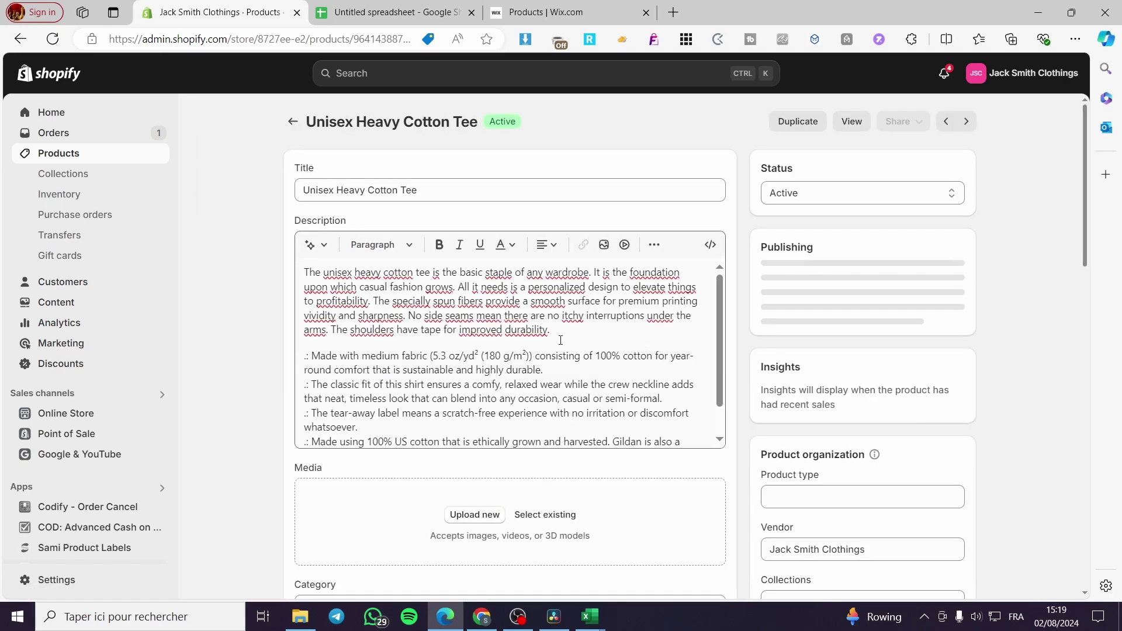
{"action": "scroll", "coordinate": [644, 447], "scroll_direction": "down", "scroll_amount": 2}
Switch to the Wix Products page and look through the full list of store products
{"action": "left_click", "coordinate": [514, 13]}
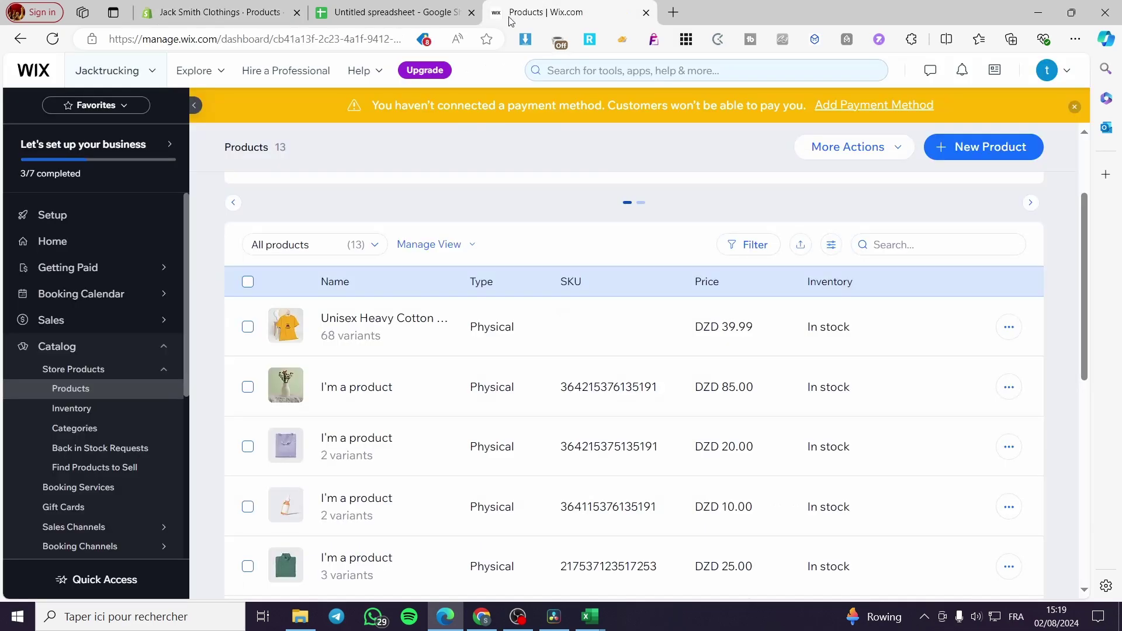
{"action": "scroll", "coordinate": [442, 379], "scroll_direction": "down", "scroll_amount": 8}
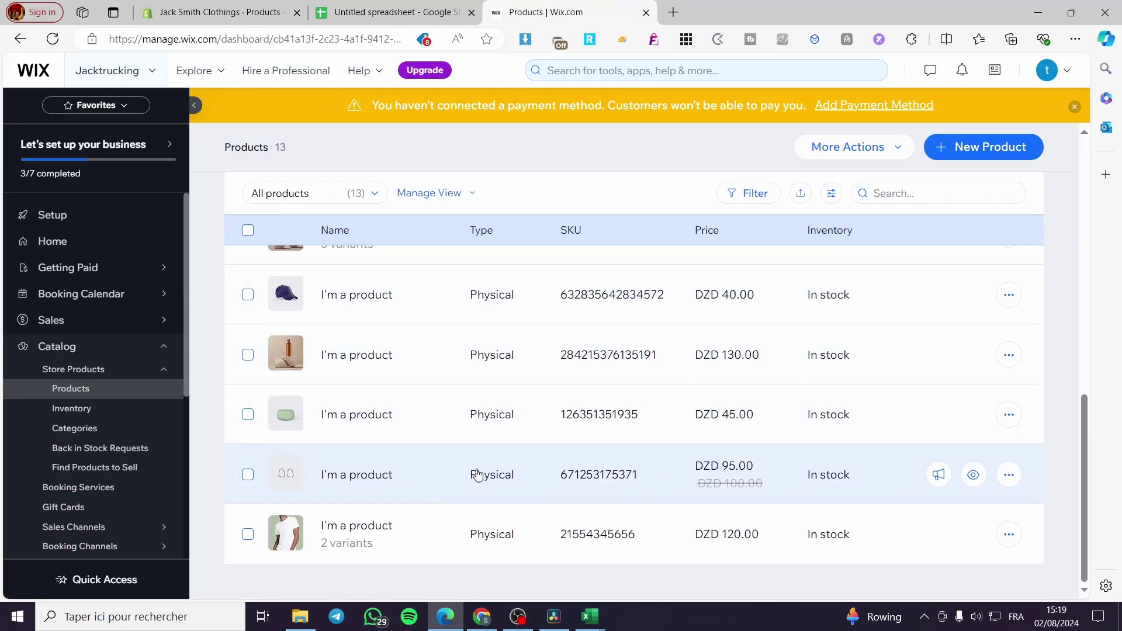
{"action": "scroll", "coordinate": [433, 475], "scroll_direction": "up", "scroll_amount": 10}
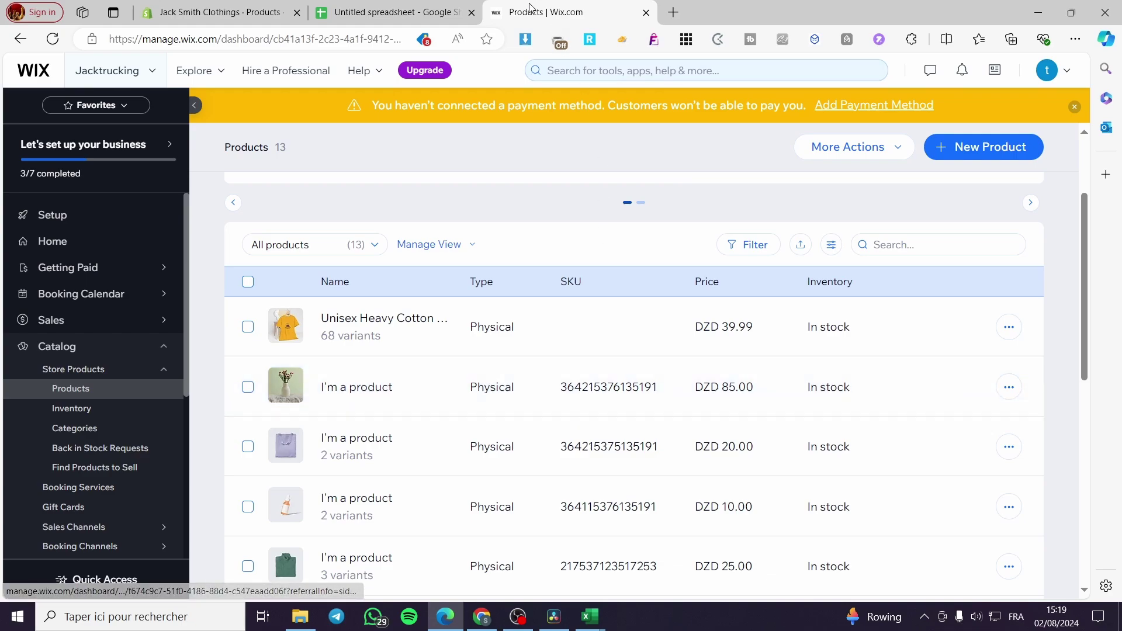
Review the Unisex Heavy Cotton Tee's details in Shopify and compare its price with the Wix listing
{"action": "left_click", "coordinate": [268, 12]}
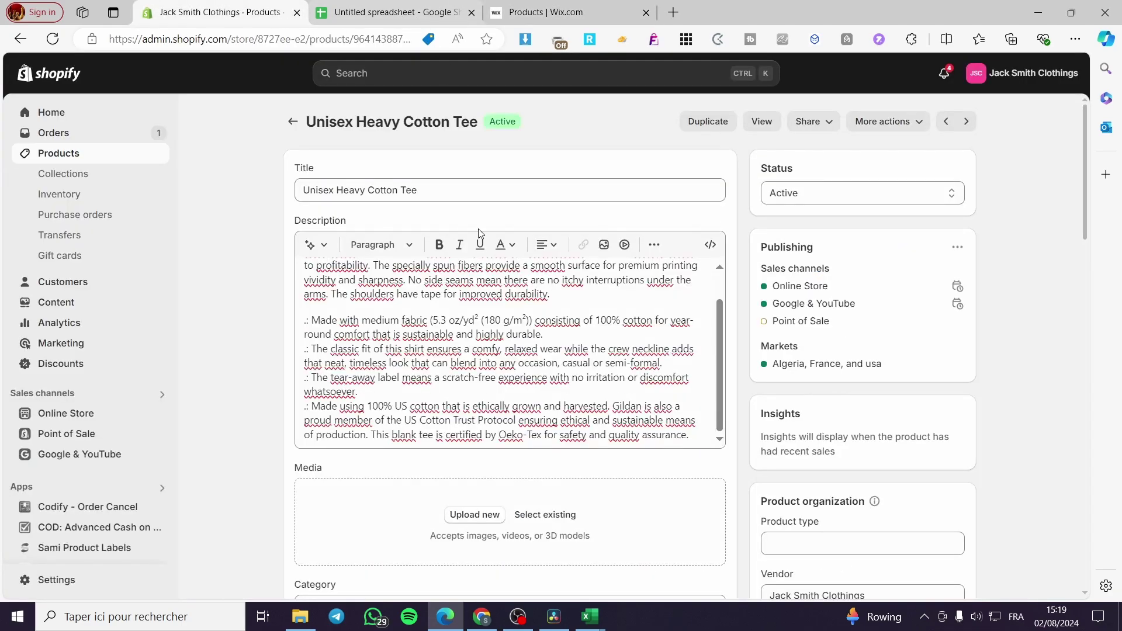
{"action": "scroll", "coordinate": [450, 458], "scroll_direction": "down", "scroll_amount": 10}
{"action": "scroll", "coordinate": [408, 447], "scroll_direction": "up", "scroll_amount": 10}
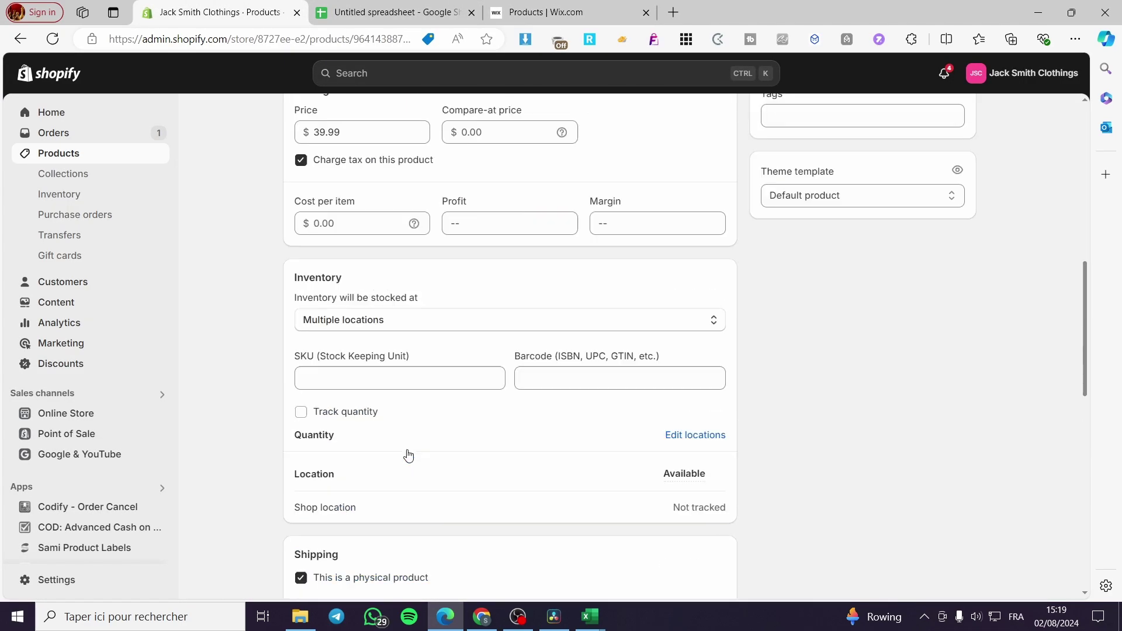
{"action": "left_click", "coordinate": [561, 12]}
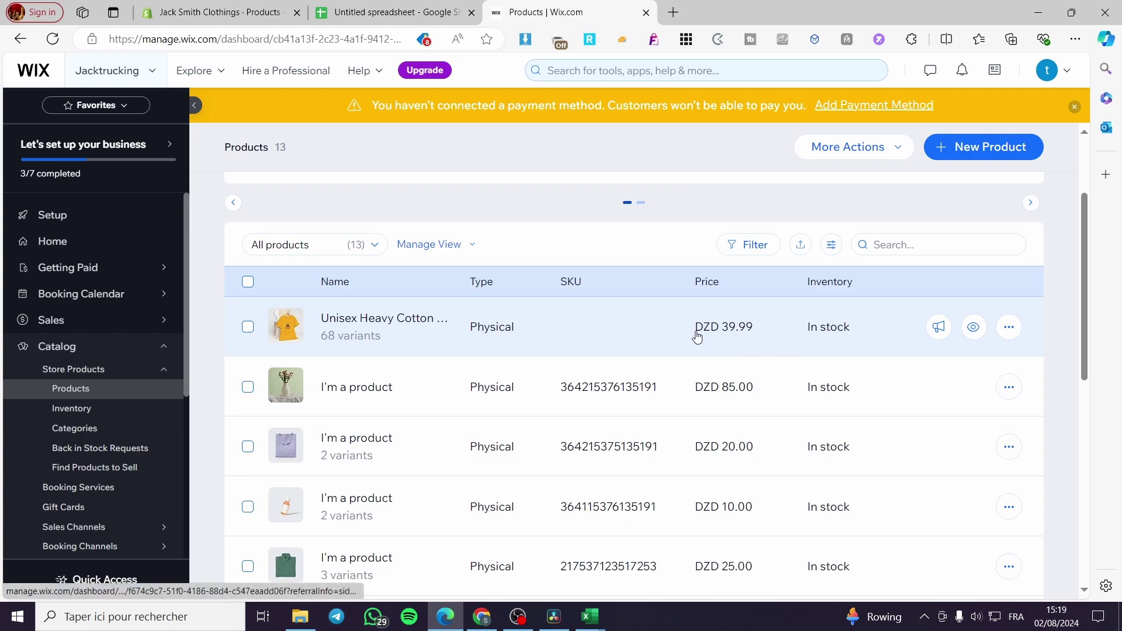
{"action": "left_click", "coordinate": [219, 12]}
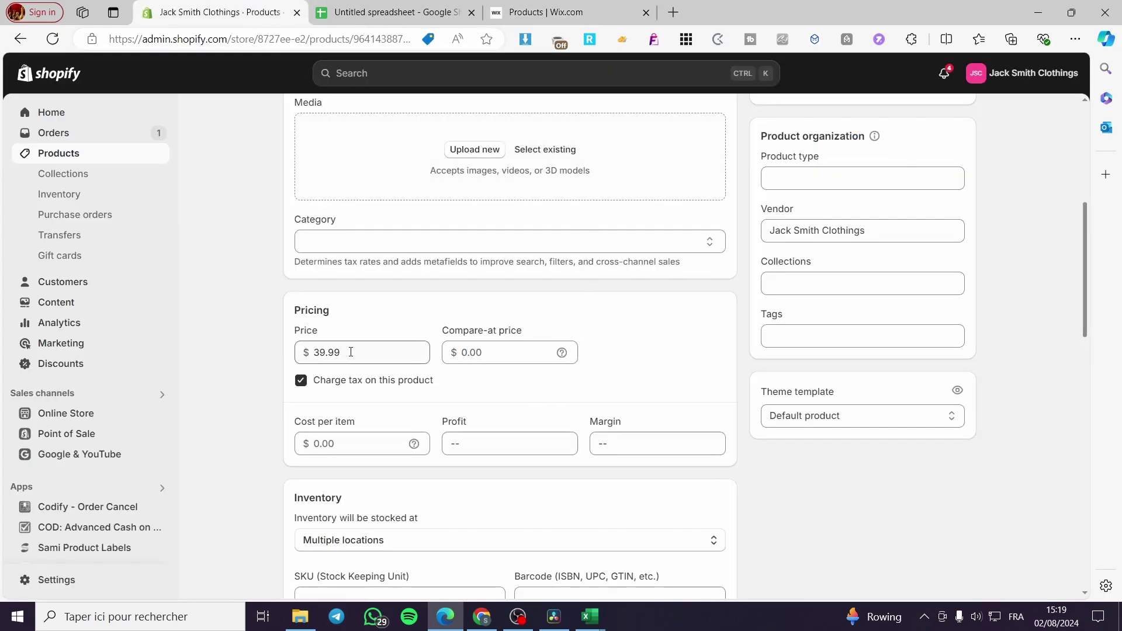
{"action": "scroll", "coordinate": [538, 431], "scroll_direction": "up", "scroll_amount": 5}
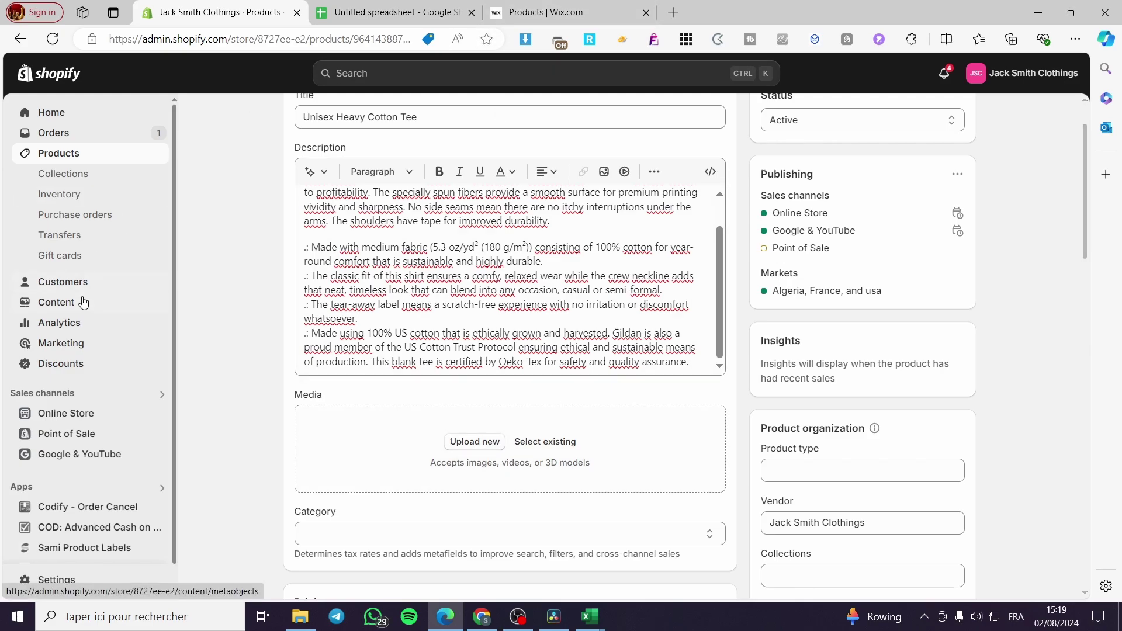
Look at the store's uploaded content files in Shopify, and return to the Products list
{"action": "left_click", "coordinate": [63, 306]}
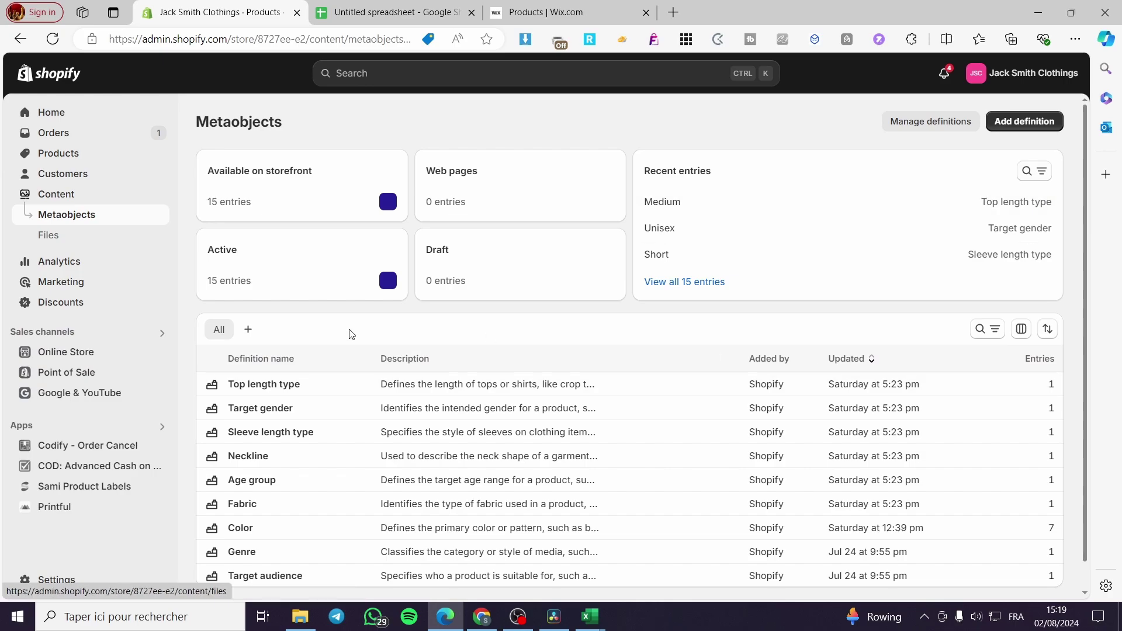
{"action": "left_click", "coordinate": [76, 233]}
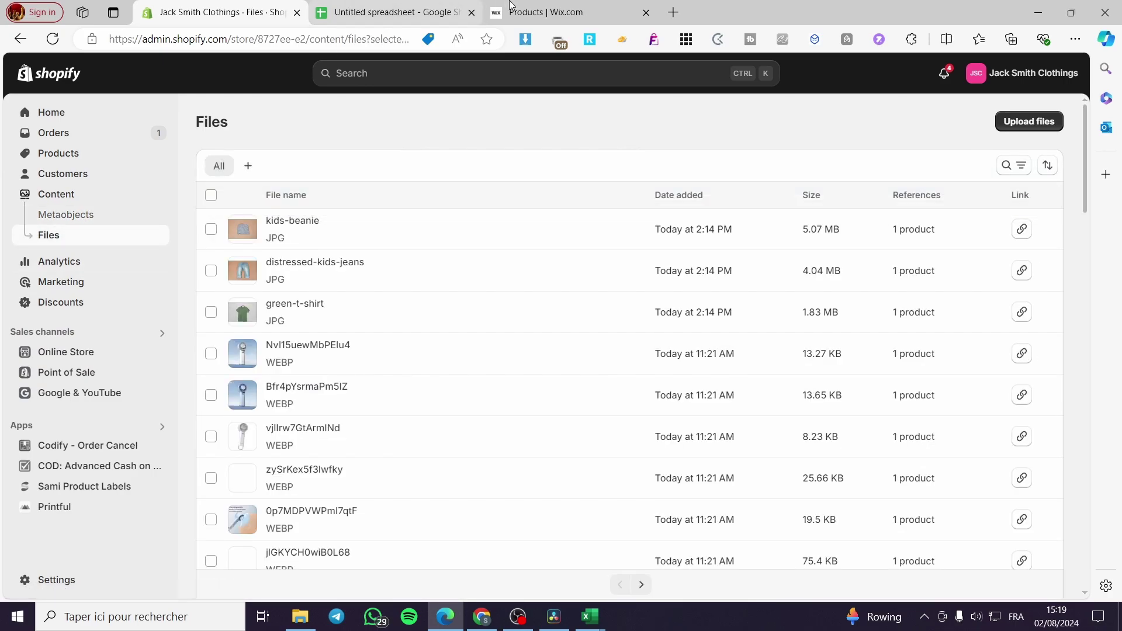
{"action": "left_click", "coordinate": [69, 160]}
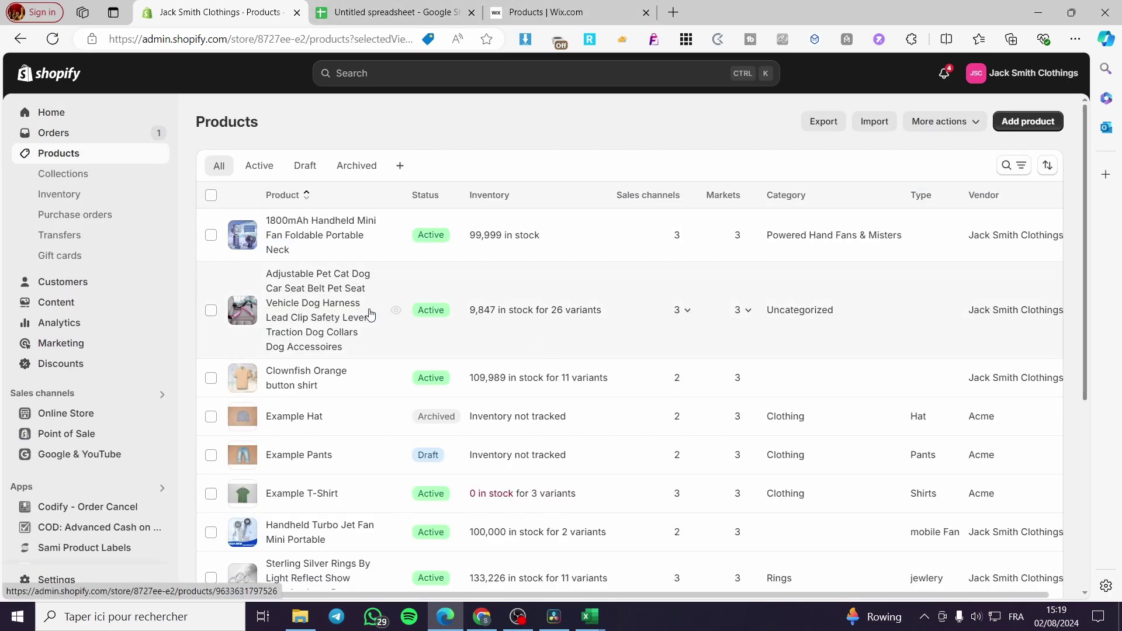